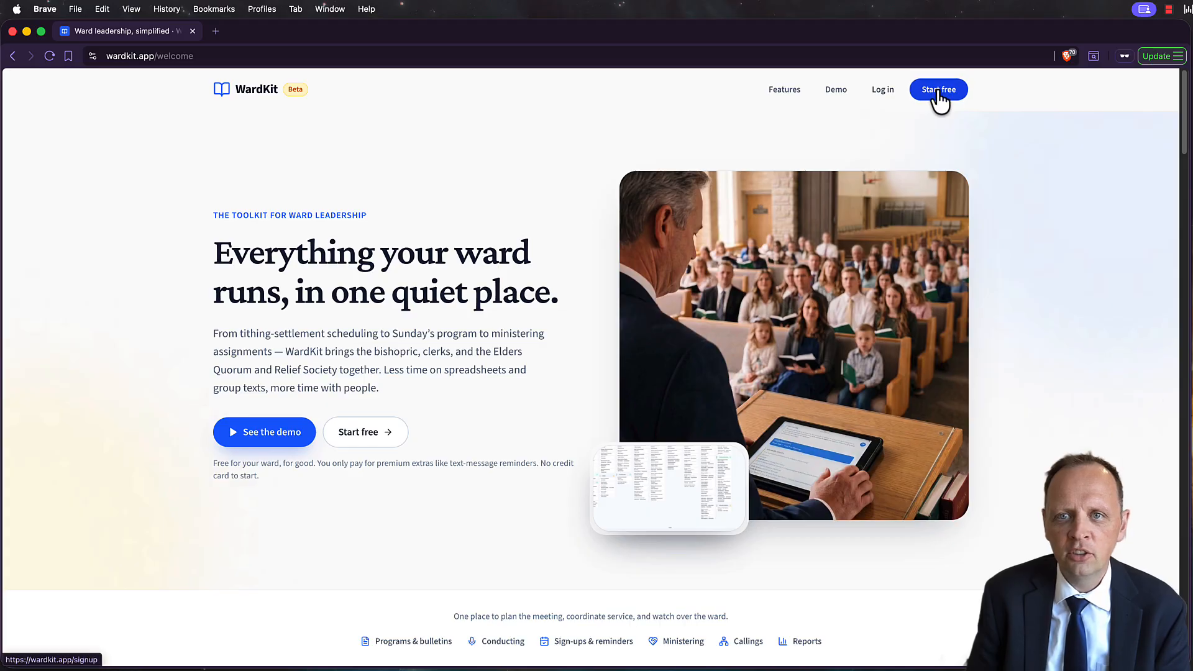
Fill in the sign-up form with Test Ward as the full name and the account's e-mail address
{"action": "left_click", "coordinate": [549, 259]}
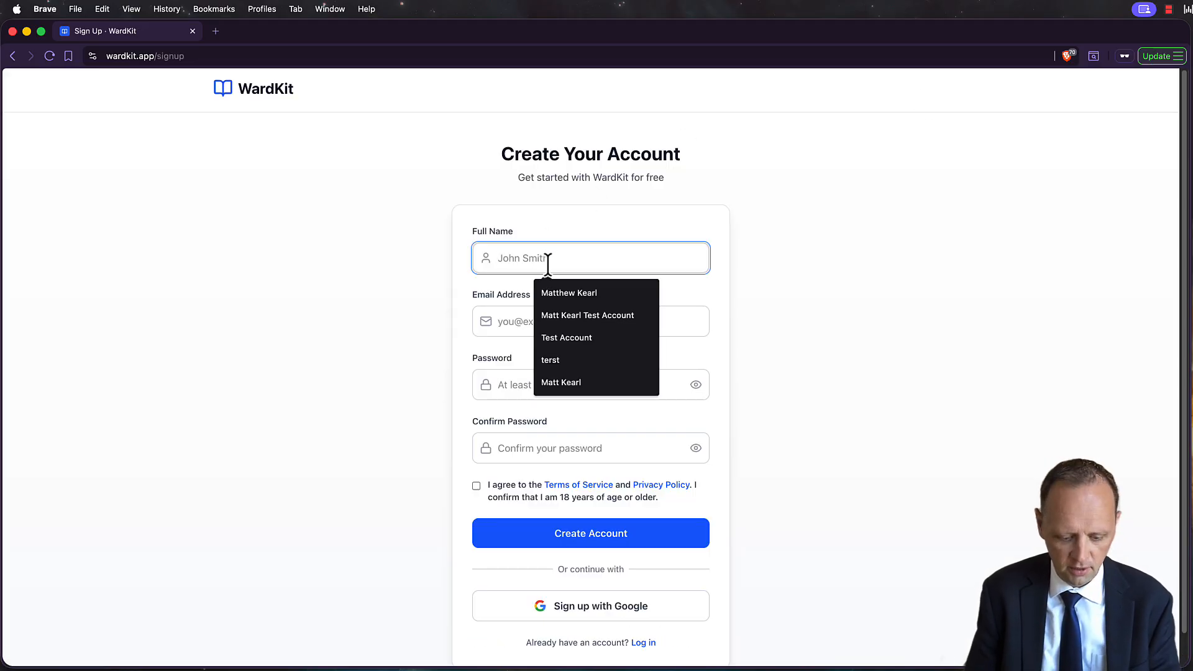
{"action": "type", "text": "Test Ward"}
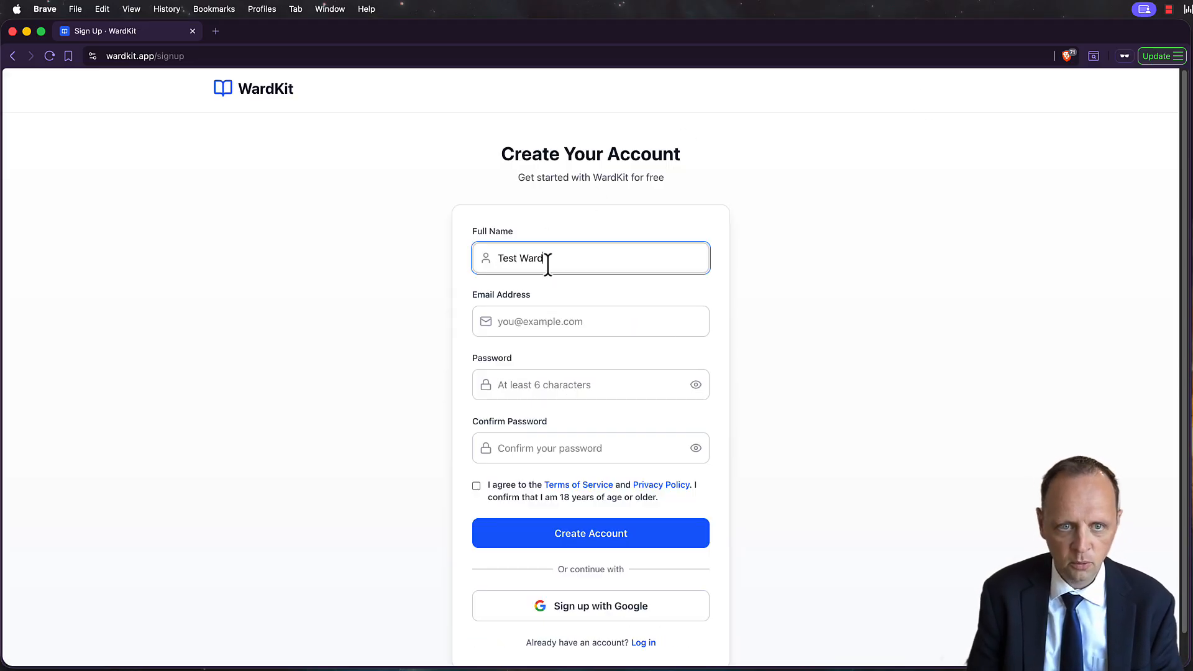
{"action": "left_click", "coordinate": [527, 311]}
{"action": "left_click", "coordinate": [540, 351]}
Enter the account password and repeat it in the confirmation field
{"action": "left_click", "coordinate": [524, 385]}
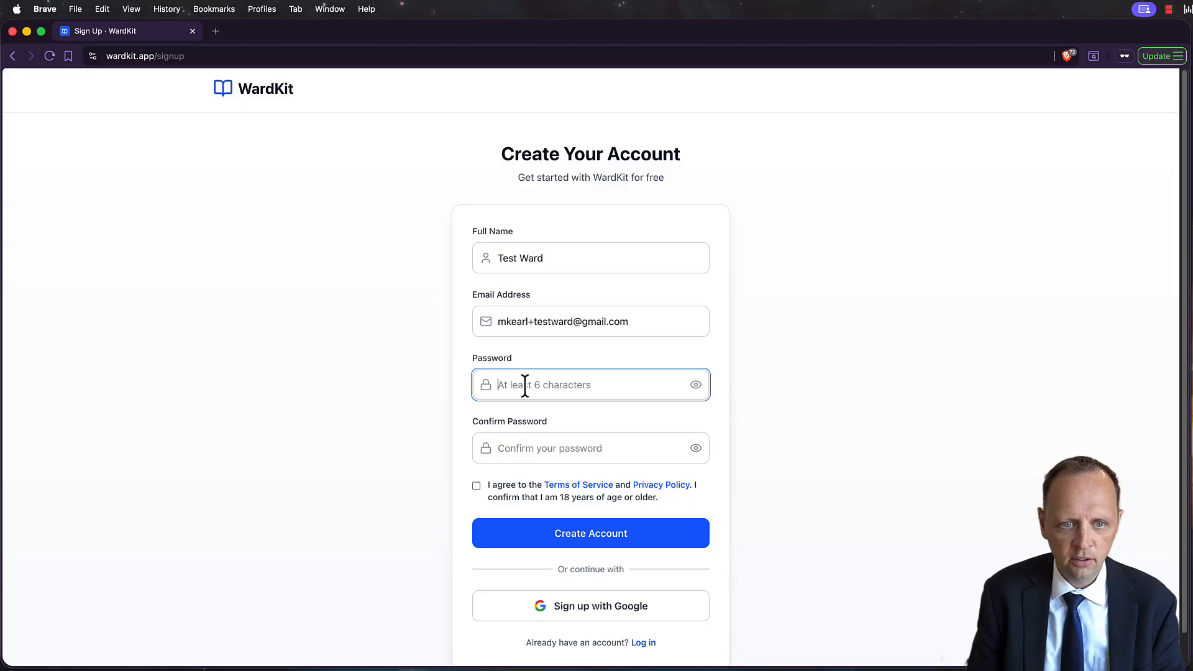
{"action": "type", "text": "••"}
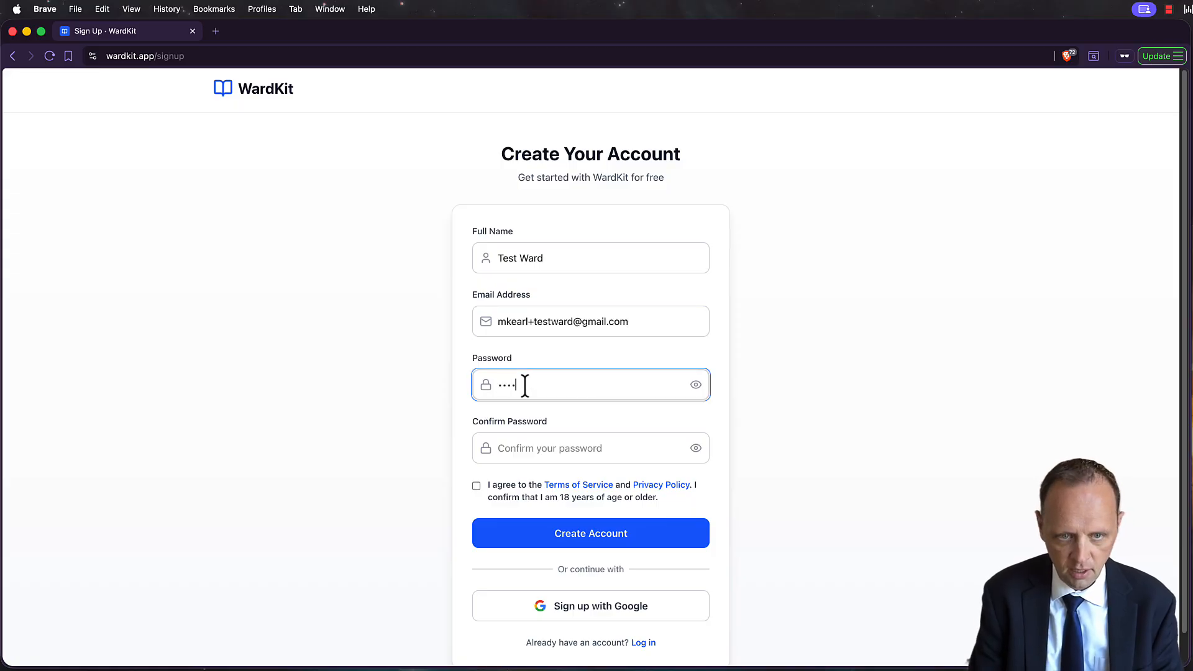
{"action": "key", "text": "BackSpace"}
{"action": "key", "text": "BackSpace"}
{"action": "key", "text": "BackSpace"}
{"action": "key", "text": "BackSpace"}
{"action": "type", "text": "••••••"}
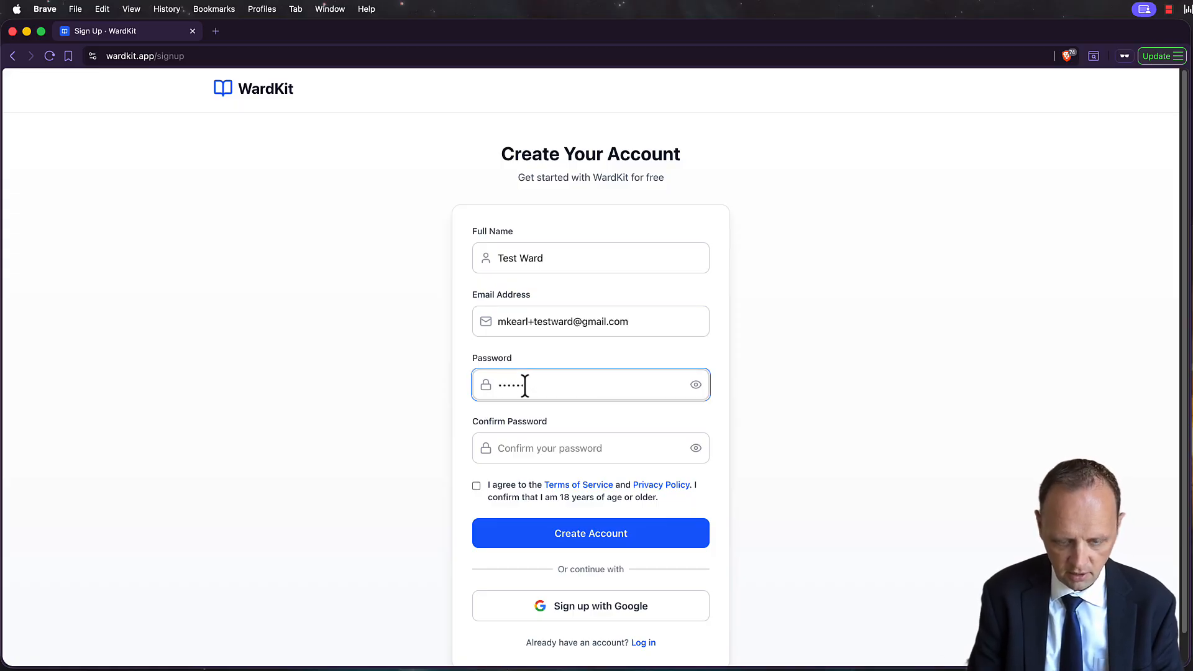
{"action": "type", "text": "••"}
{"action": "key", "text": "Tab"}
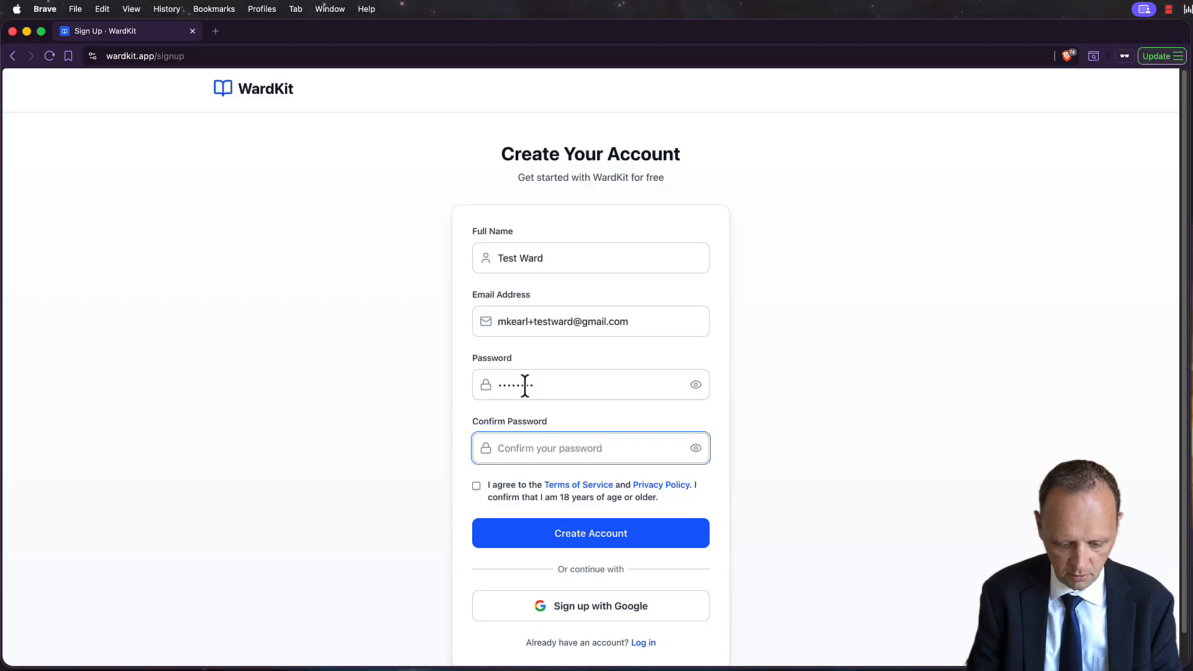
{"action": "type", "text": "••••••••"}
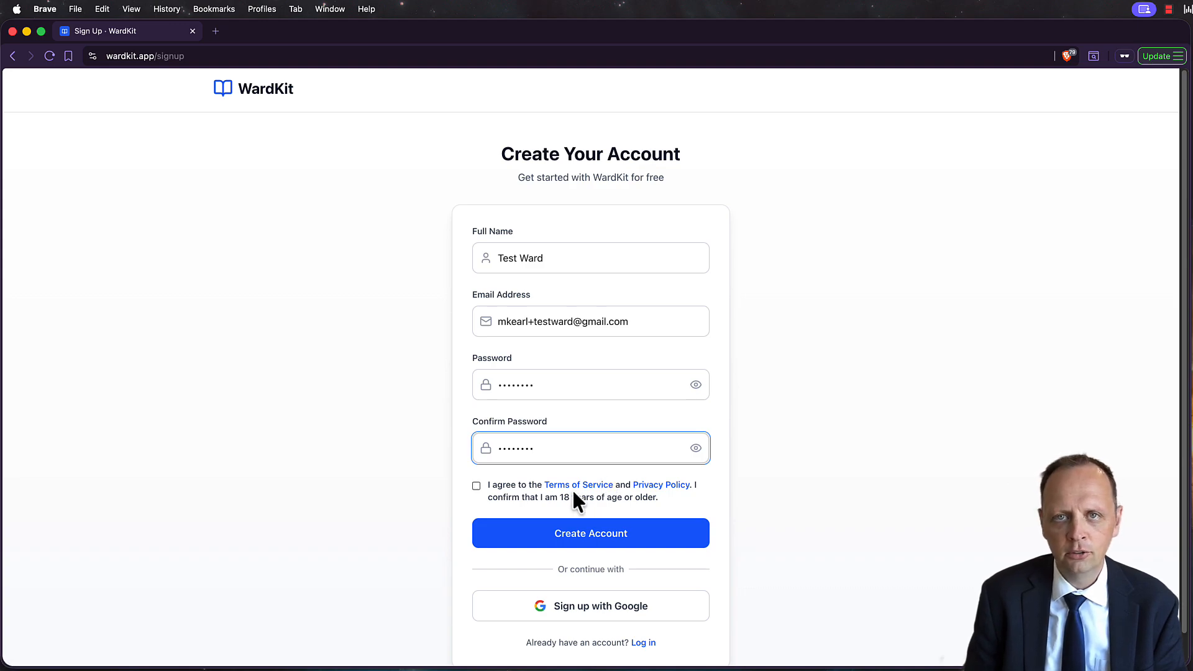
Agree to the Terms of Service and Privacy Policy and create the account
{"action": "left_click", "coordinate": [489, 485]}
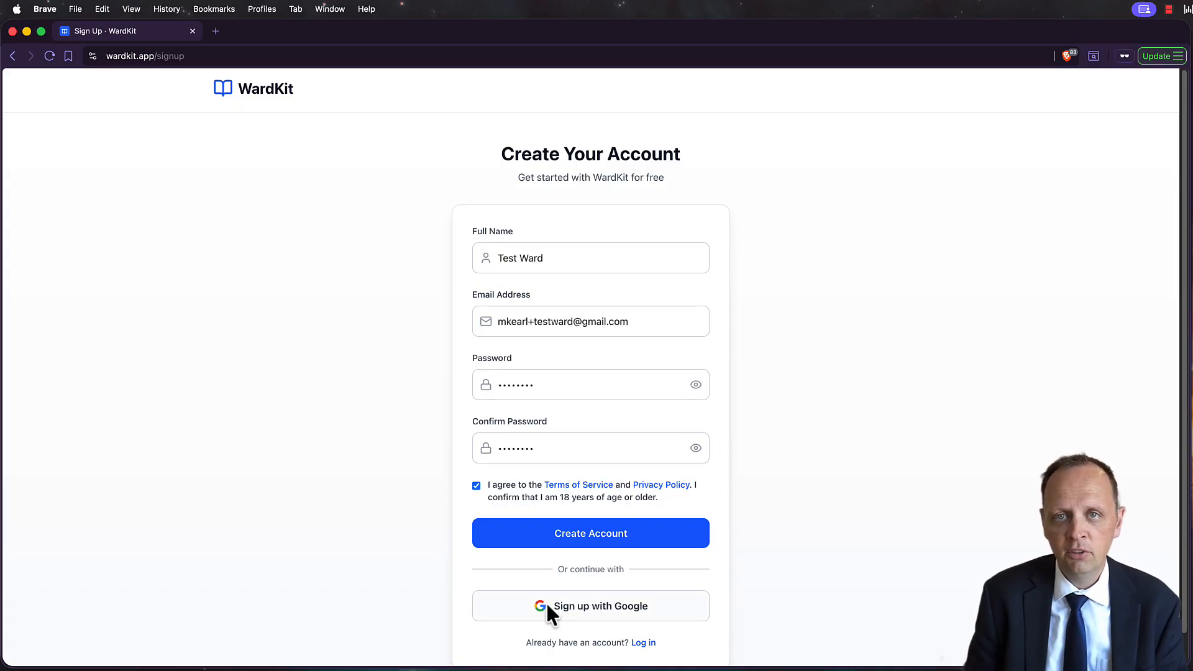
{"action": "left_click", "coordinate": [555, 532]}
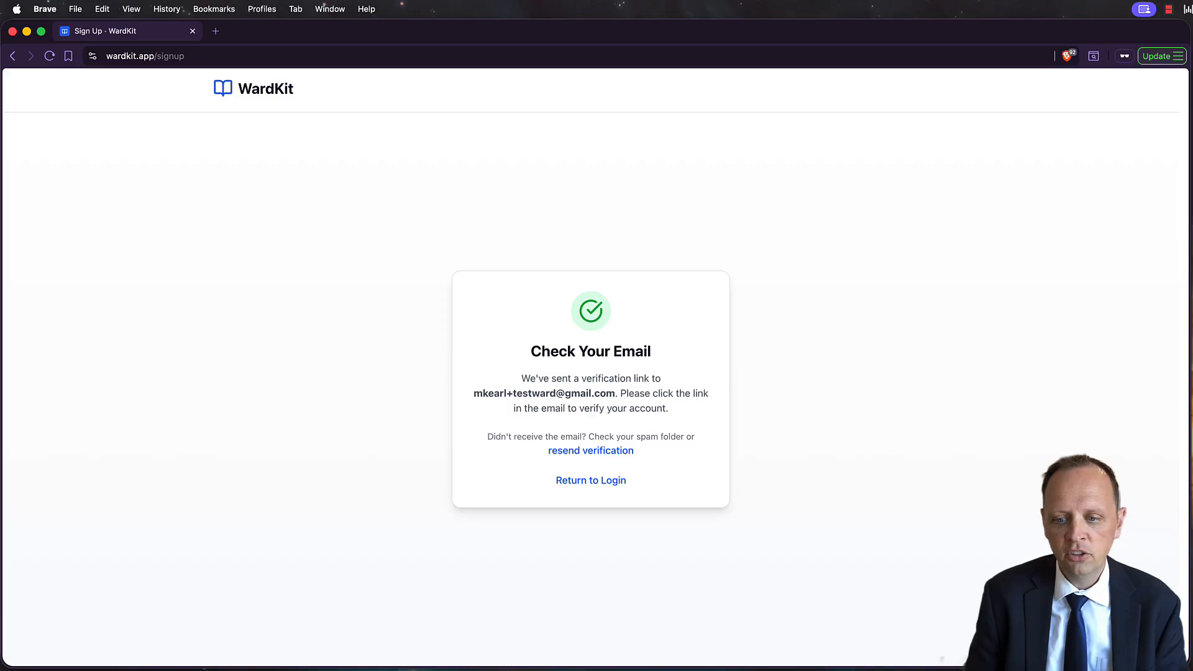
Switch to the Gmail window with the WardKit verification message and enlarge it to show the verification link
{"action": "key", "text": "ctrl+Up"}
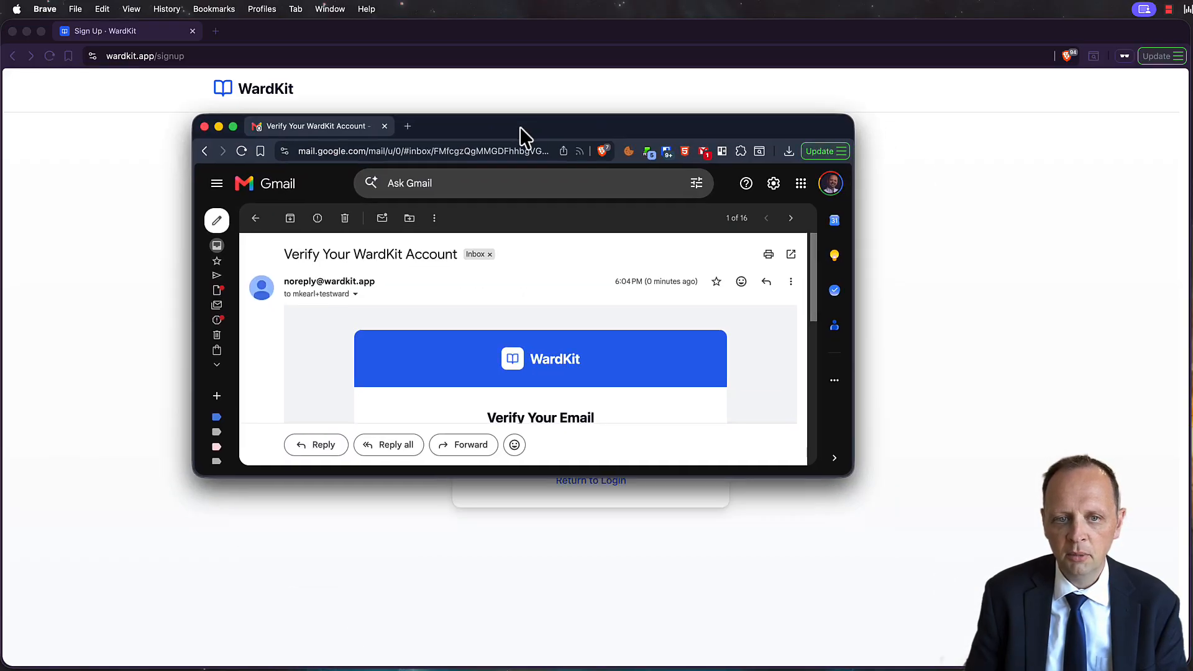
{"action": "left_click_drag", "start_coordinate": [519, 126], "coordinate": [587, 151]}
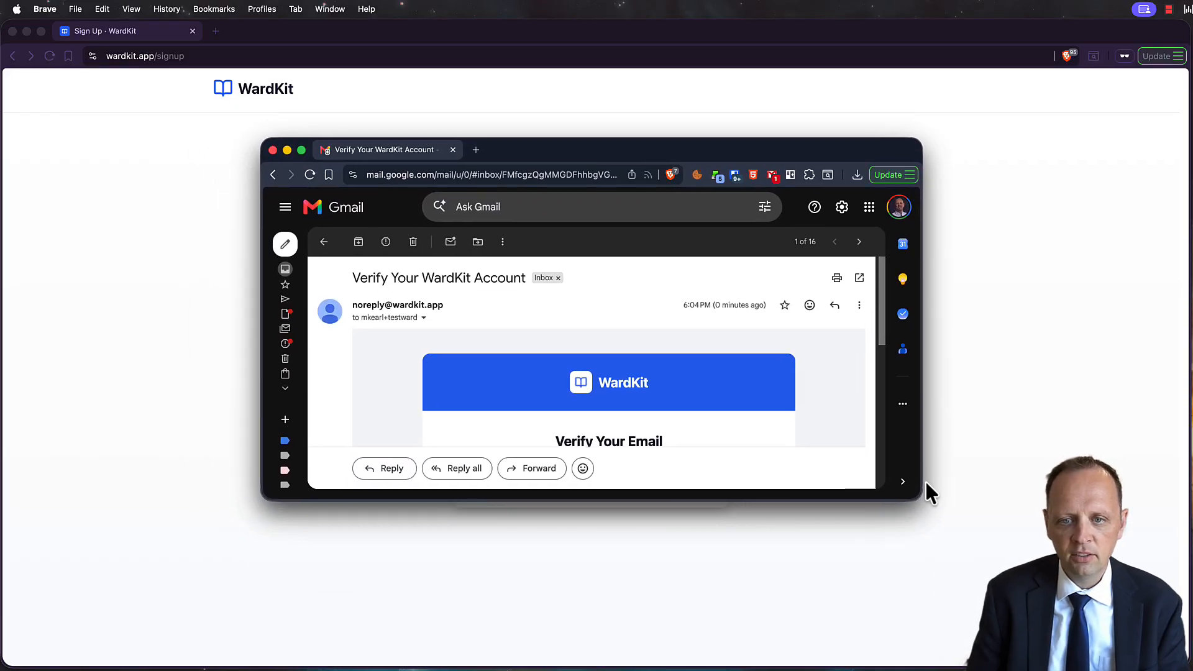
{"action": "left_click_drag", "start_coordinate": [918, 490], "coordinate": [1042, 645]}
{"action": "scroll", "coordinate": [719, 444], "scroll_direction": "down", "scroll_amount": 2}
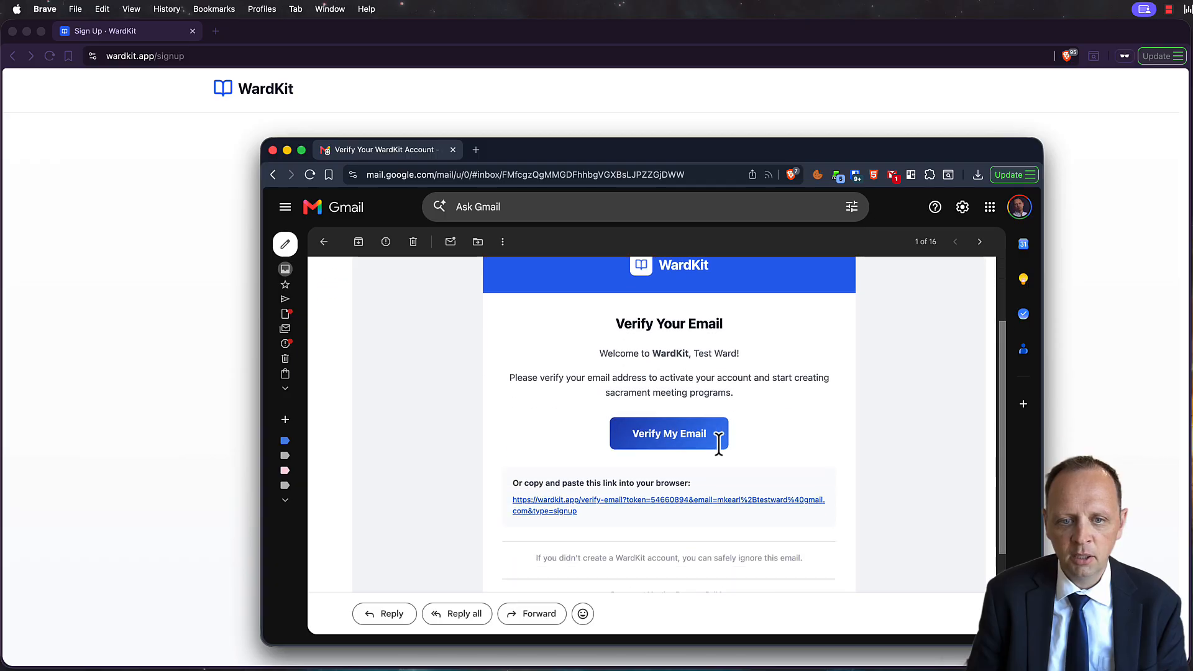
{"action": "scroll", "coordinate": [719, 444], "scroll_direction": "down", "scroll_amount": 1}
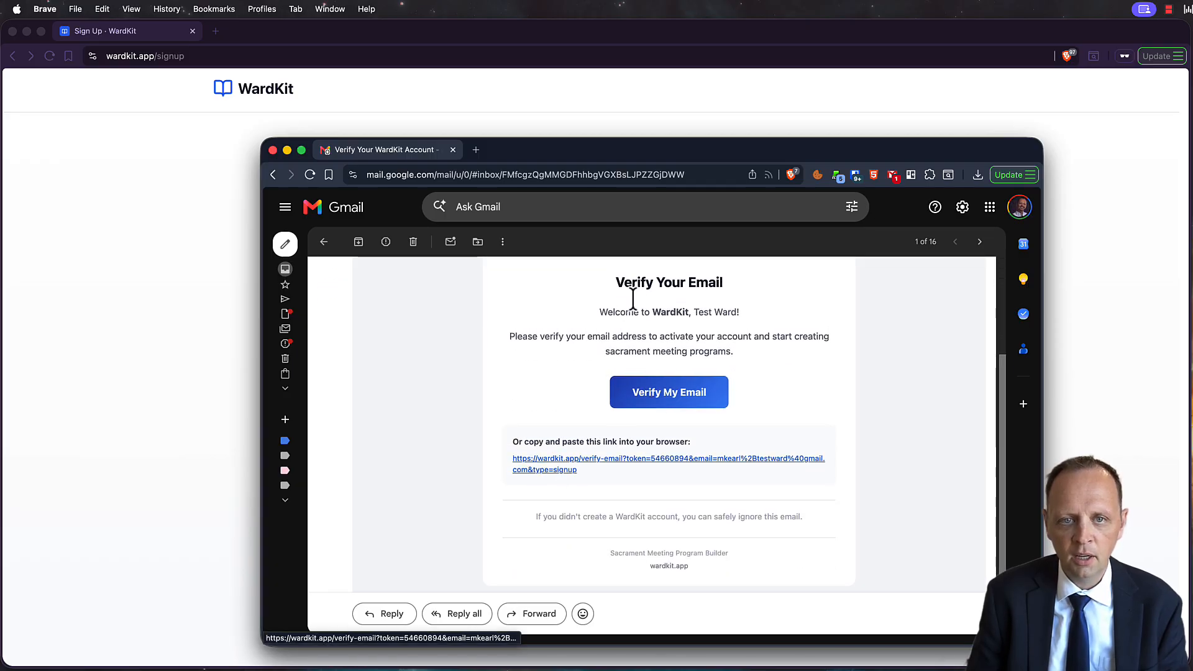
Open the Verify My Email link in the WardKit browser window and continue to the ward selection page
{"action": "triple_click", "coordinate": [647, 390]}
{"action": "right_click", "coordinate": [647, 388]}
{"action": "left_click", "coordinate": [684, 426]}
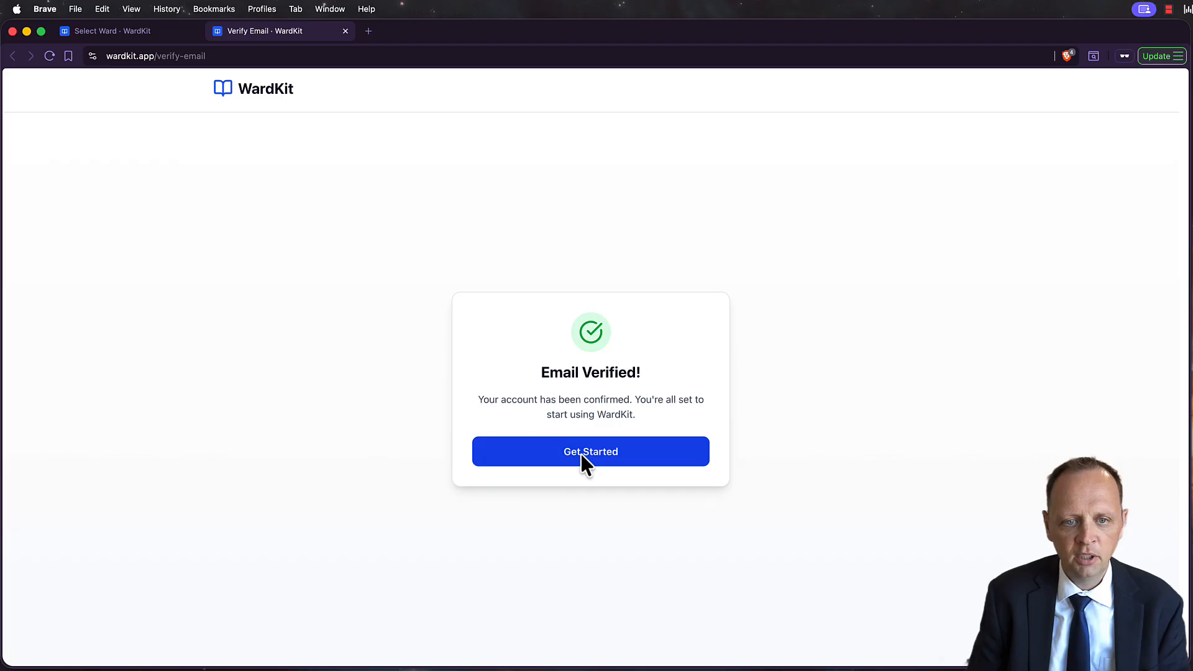
{"action": "left_click", "coordinate": [582, 455]}
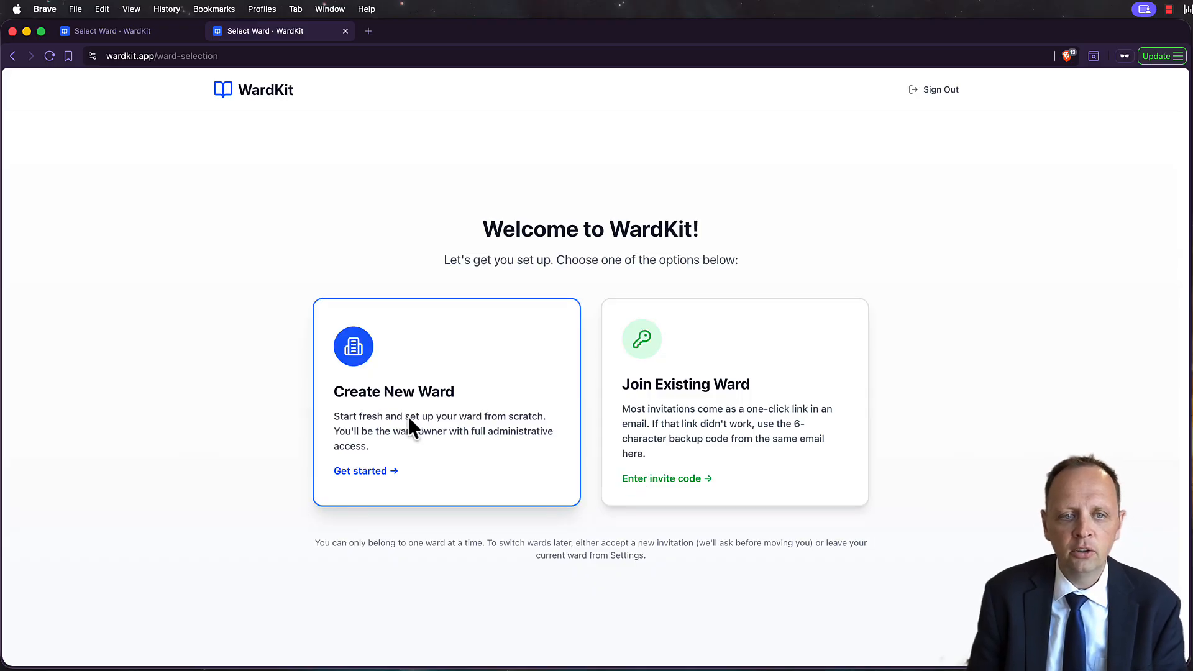
Start creating a new ward and submit Test Ward as the ward name and Test Stake as the stake name
{"action": "left_click", "coordinate": [375, 469]}
{"action": "left_click", "coordinate": [559, 339]}
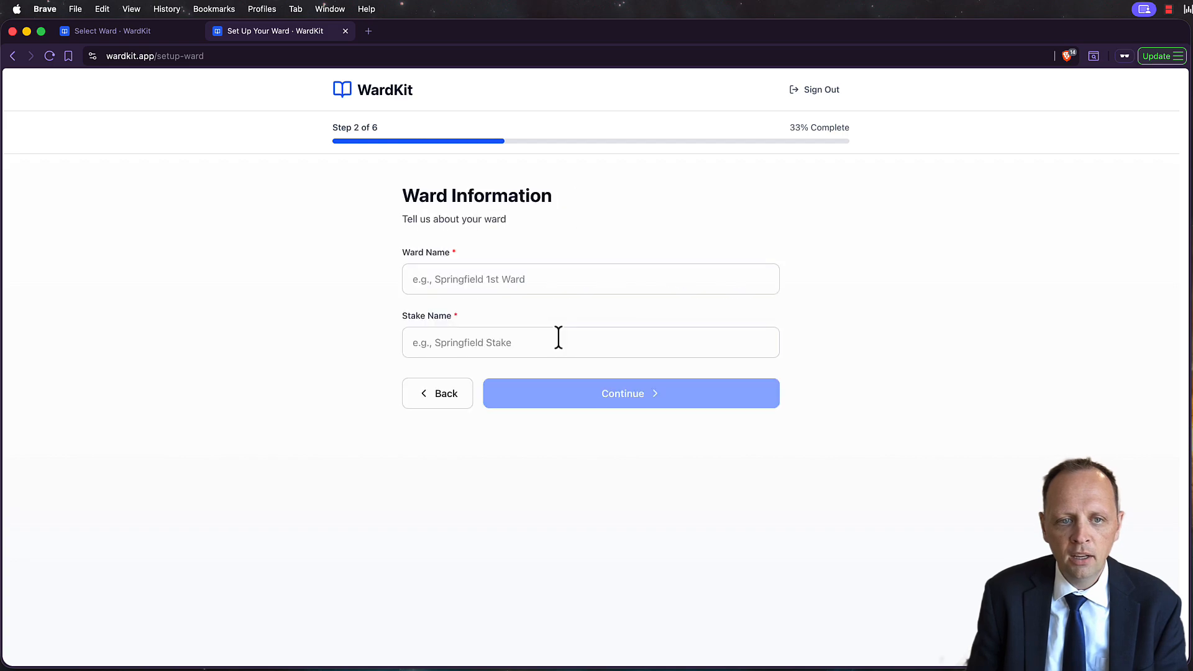
{"action": "left_click", "coordinate": [497, 281]}
{"action": "type", "text": "Test Ward"}
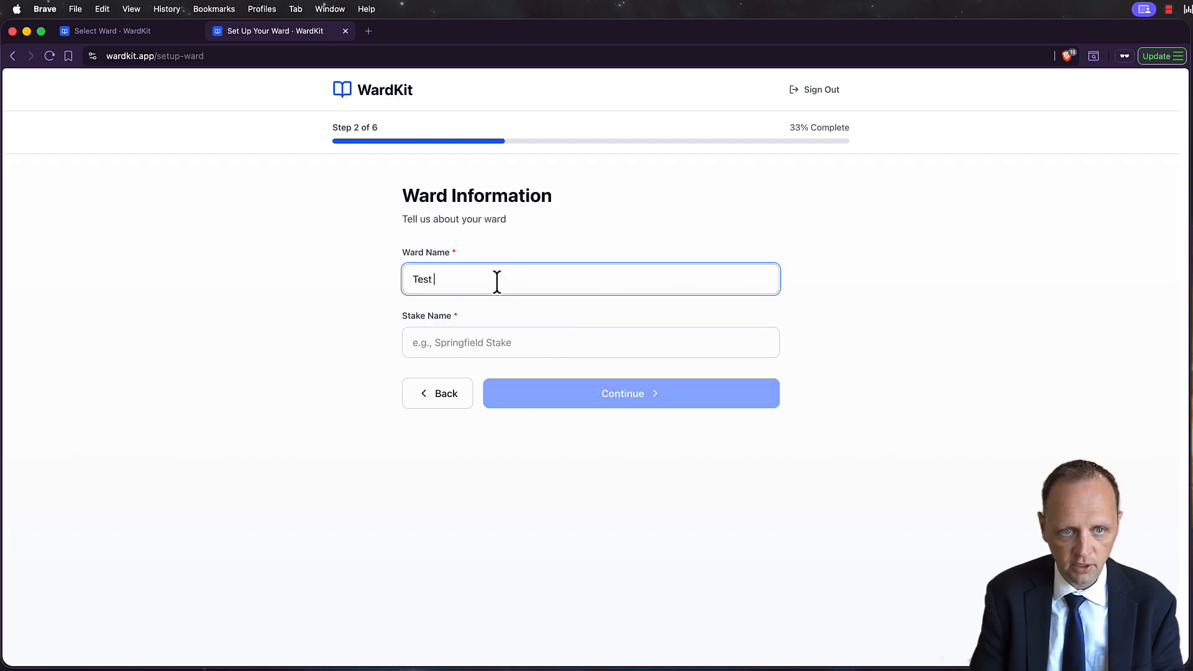
{"action": "left_click", "coordinate": [501, 338]}
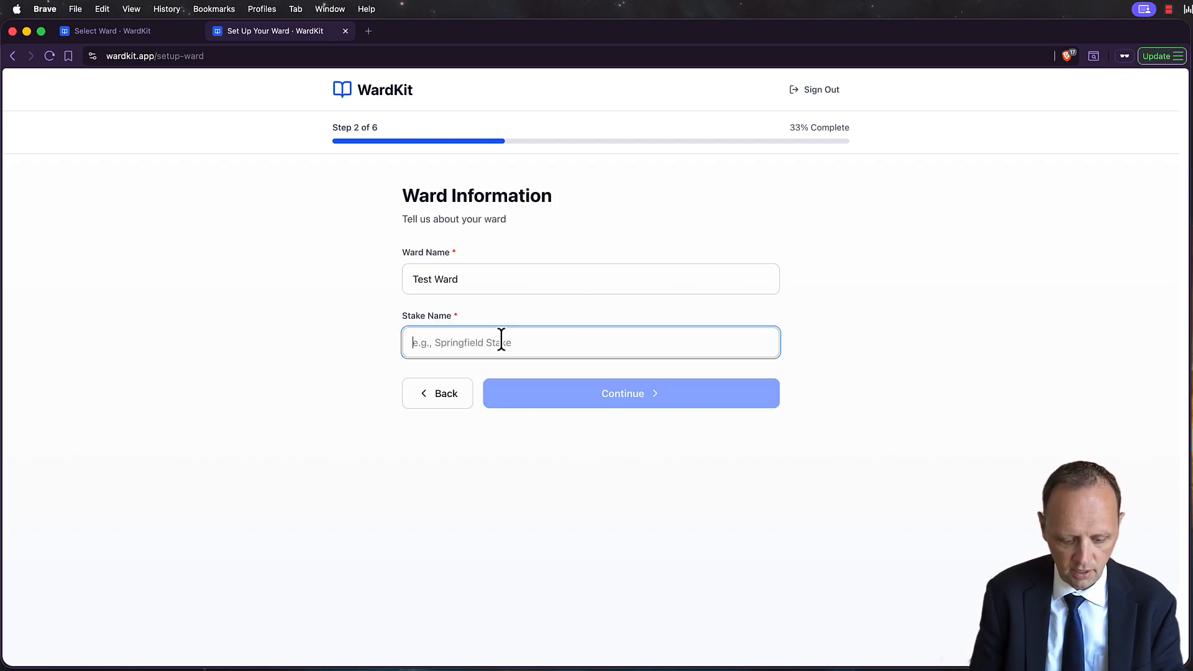
{"action": "type", "text": "Test Stake"}
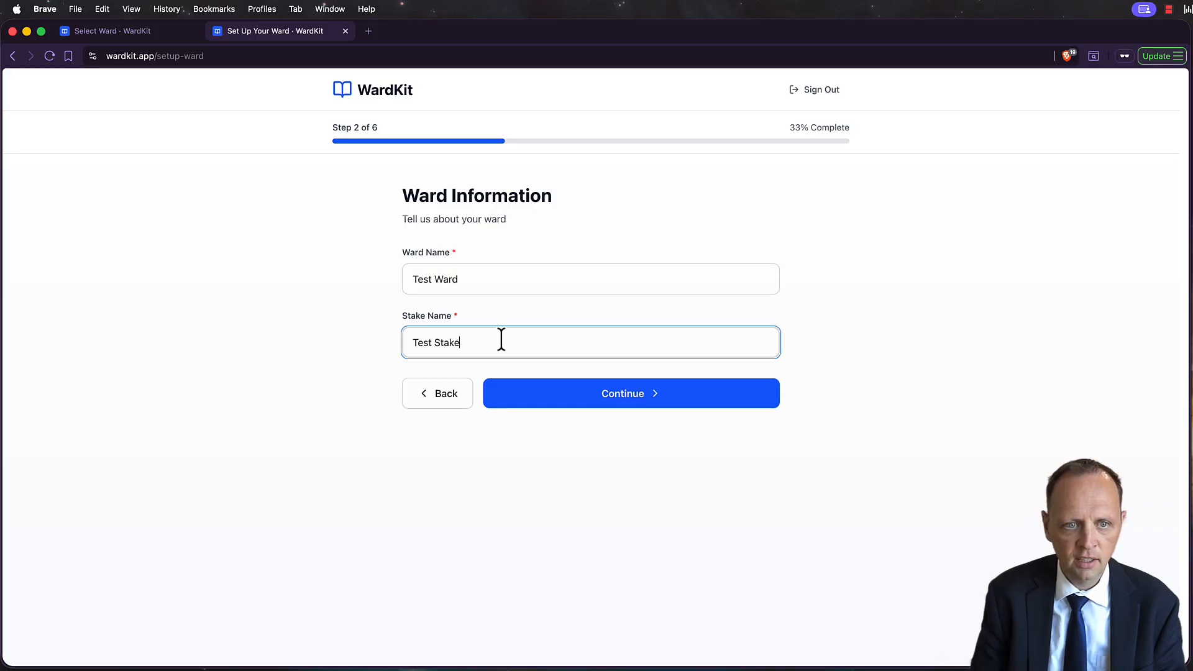
{"action": "left_click", "coordinate": [550, 392]}
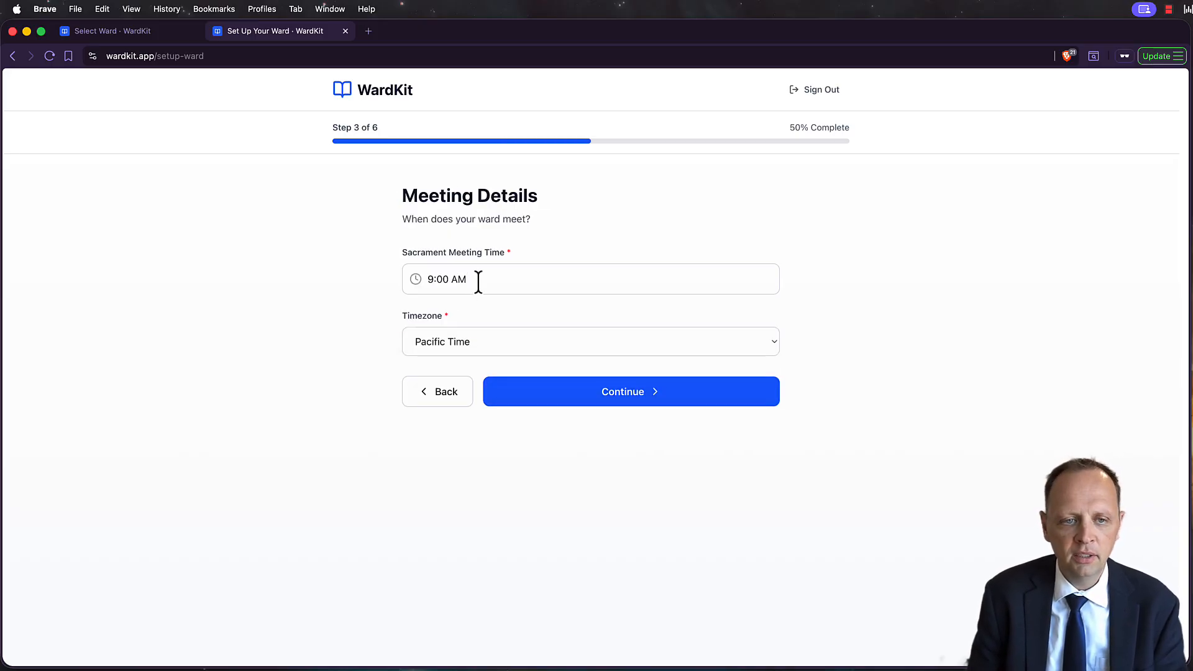
Set the ward's timezone to Mountain Time and proceed to the contact information
{"action": "left_click", "coordinate": [480, 339]}
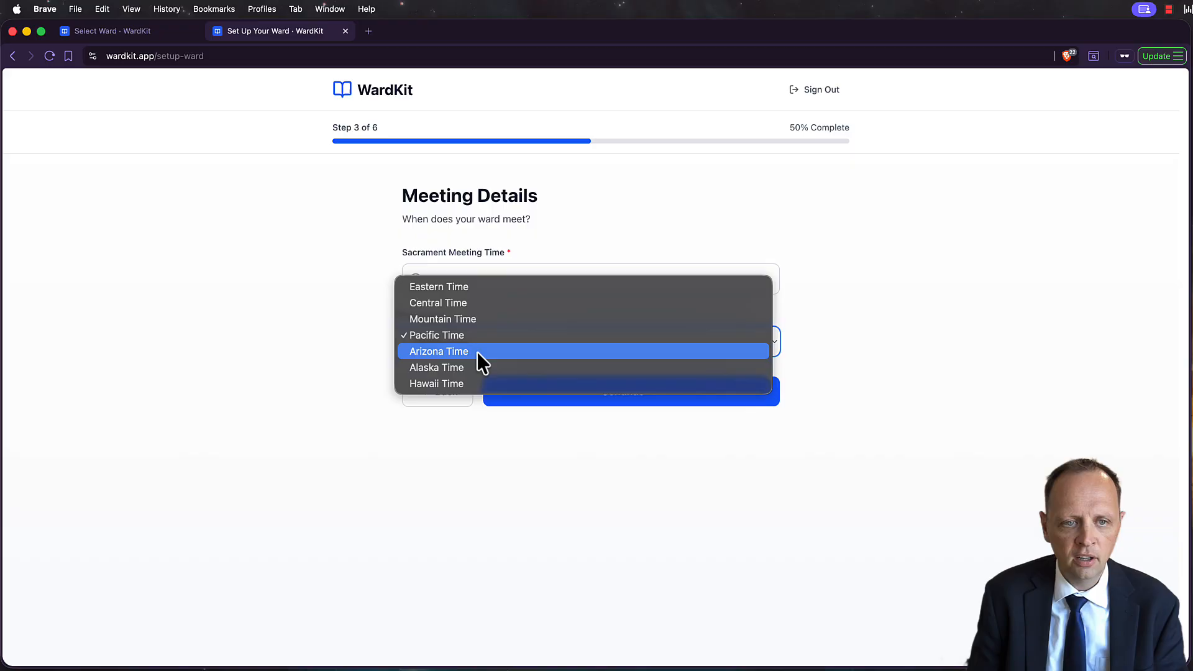
{"action": "left_click", "coordinate": [478, 318]}
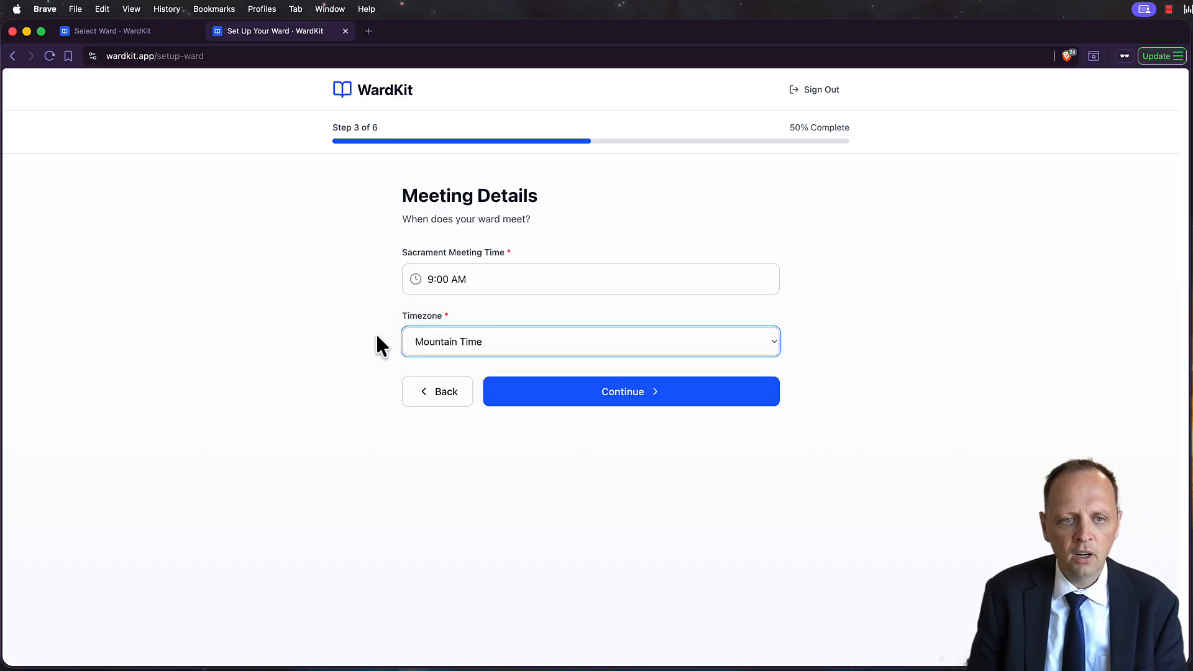
{"action": "left_click", "coordinate": [535, 393]}
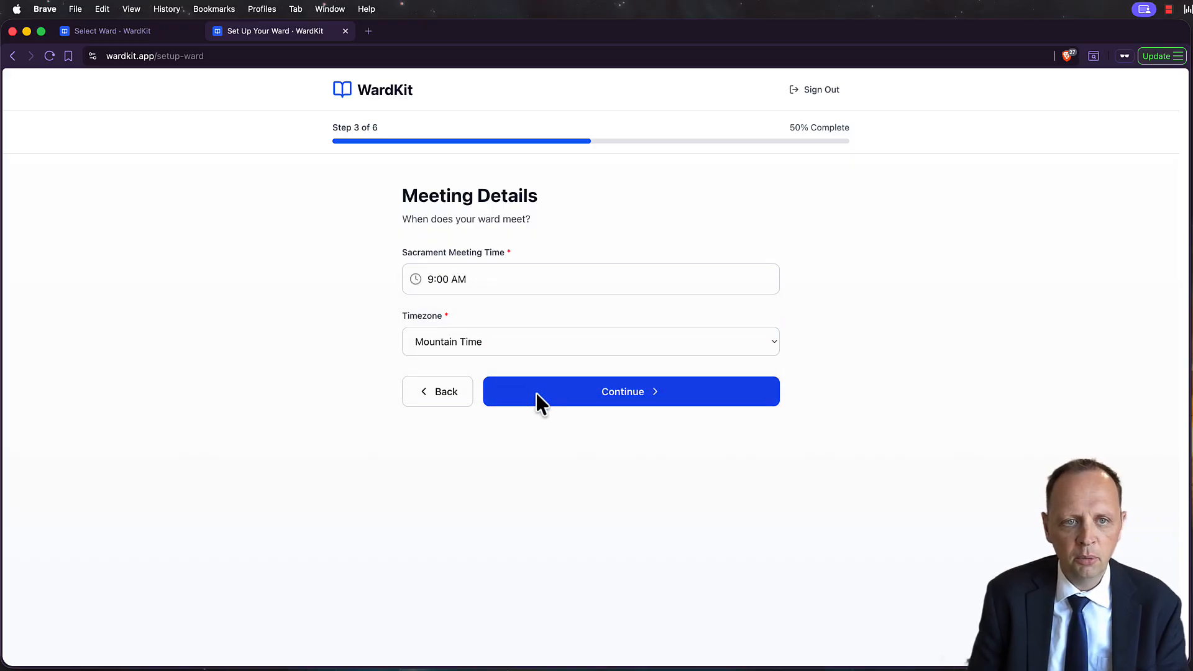
Skip the optional contact information and finish the ward setup with a blank slate instead of sample data
{"action": "left_click", "coordinate": [471, 289]}
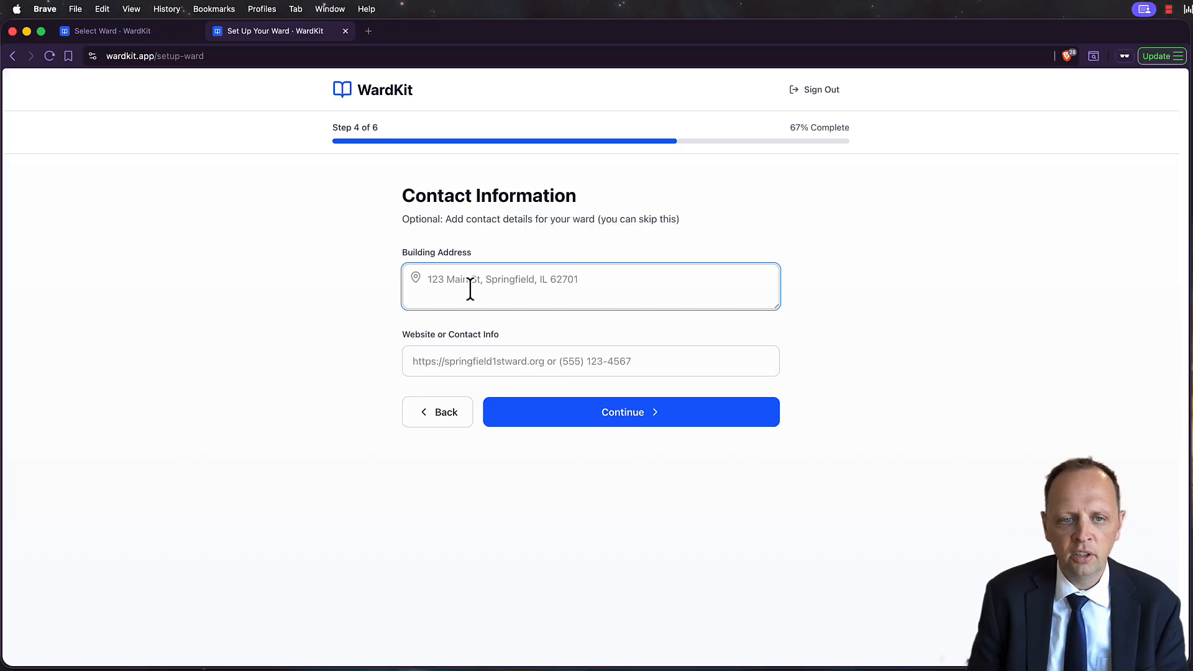
{"action": "left_click", "coordinate": [546, 416]}
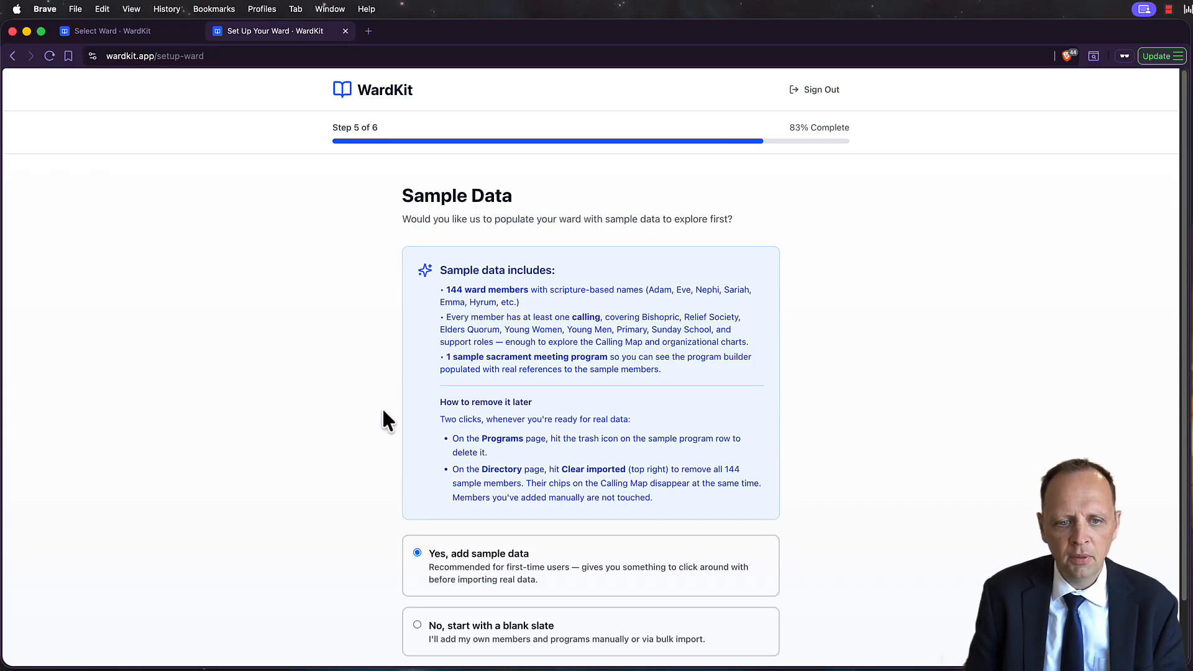
{"action": "scroll", "coordinate": [381, 407], "scroll_direction": "down", "scroll_amount": 3}
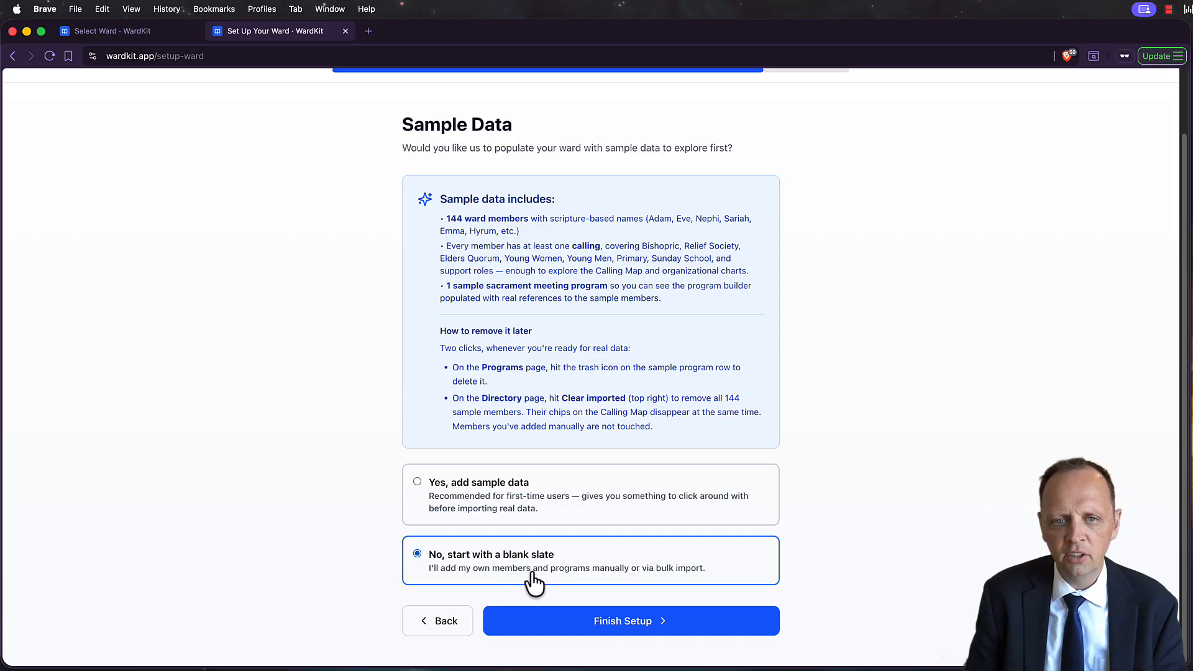
{"action": "left_click", "coordinate": [551, 618]}
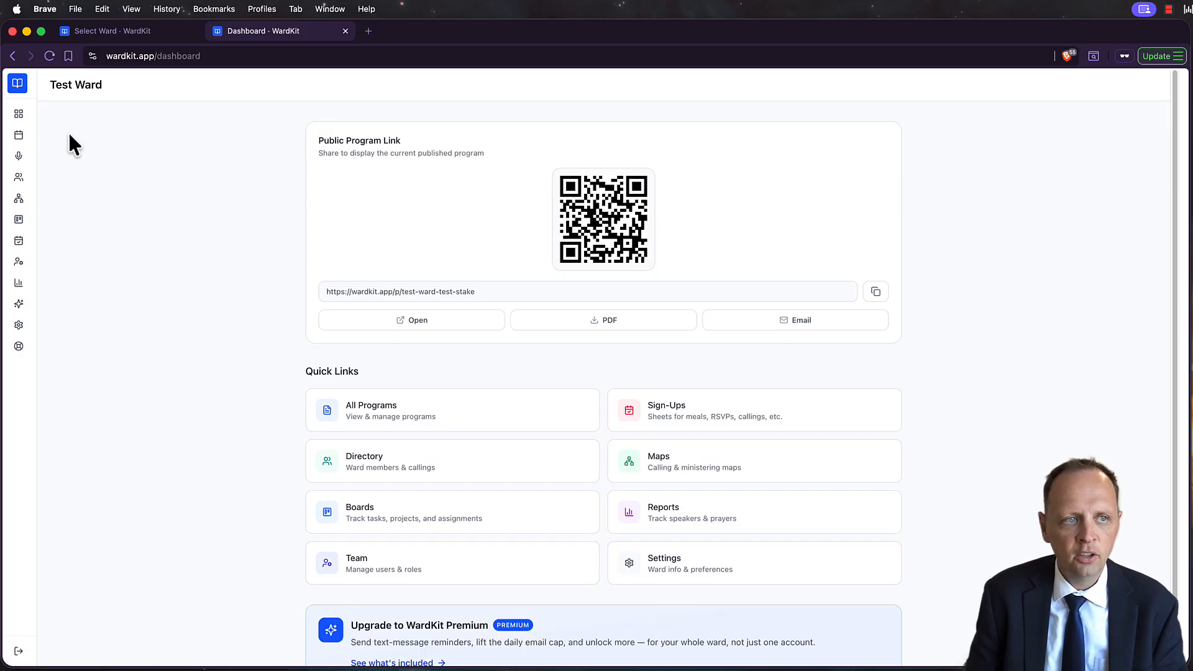
{"action": "mouse_move", "coordinate": [19, 115]}
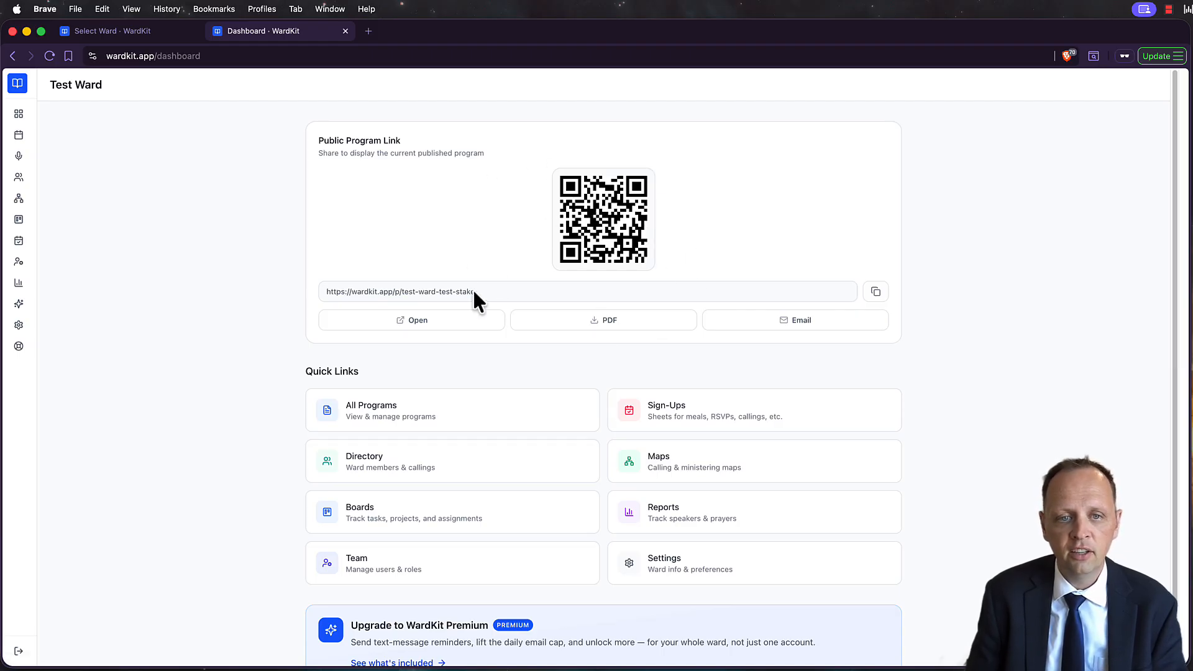
{"action": "left_click", "coordinate": [418, 290]}
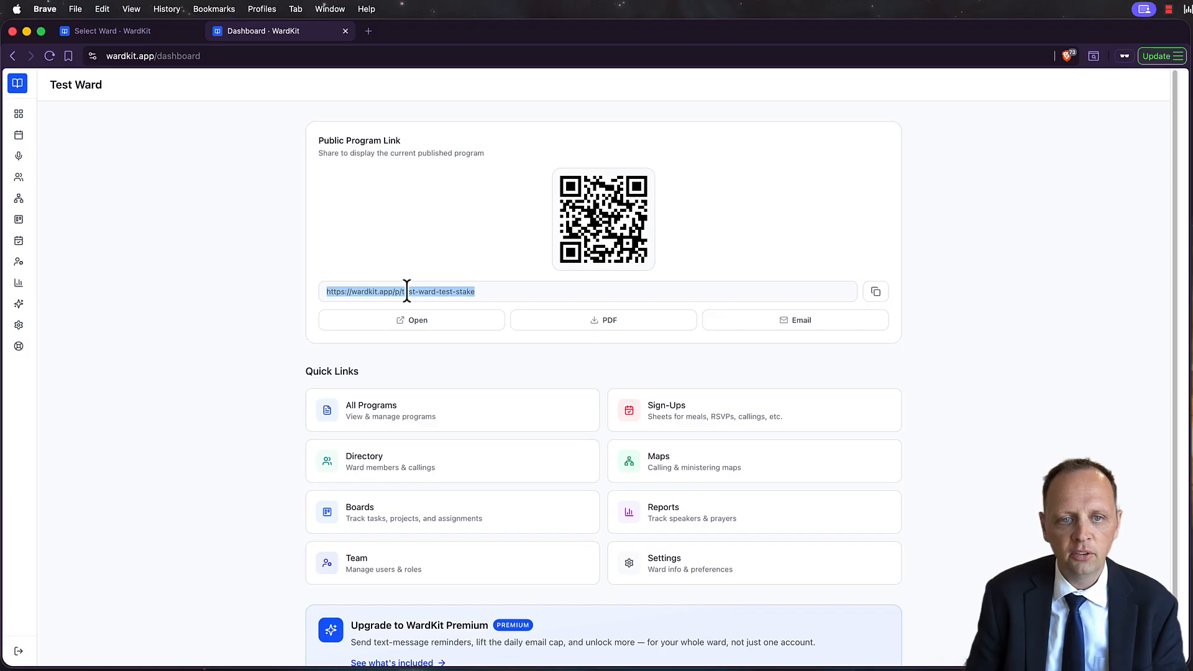
{"action": "left_click", "coordinate": [419, 249]}
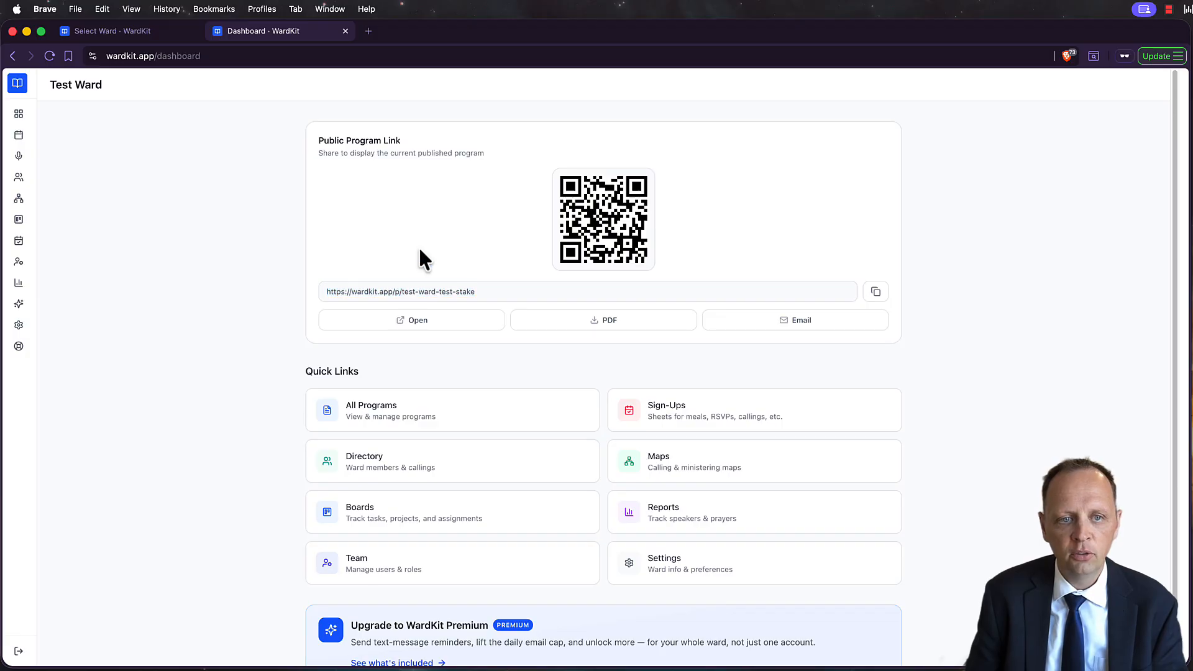
Download the public program QR code as Test_Ward_Program_QR_Code.pdf to the Desktop
{"action": "left_click", "coordinate": [580, 317]}
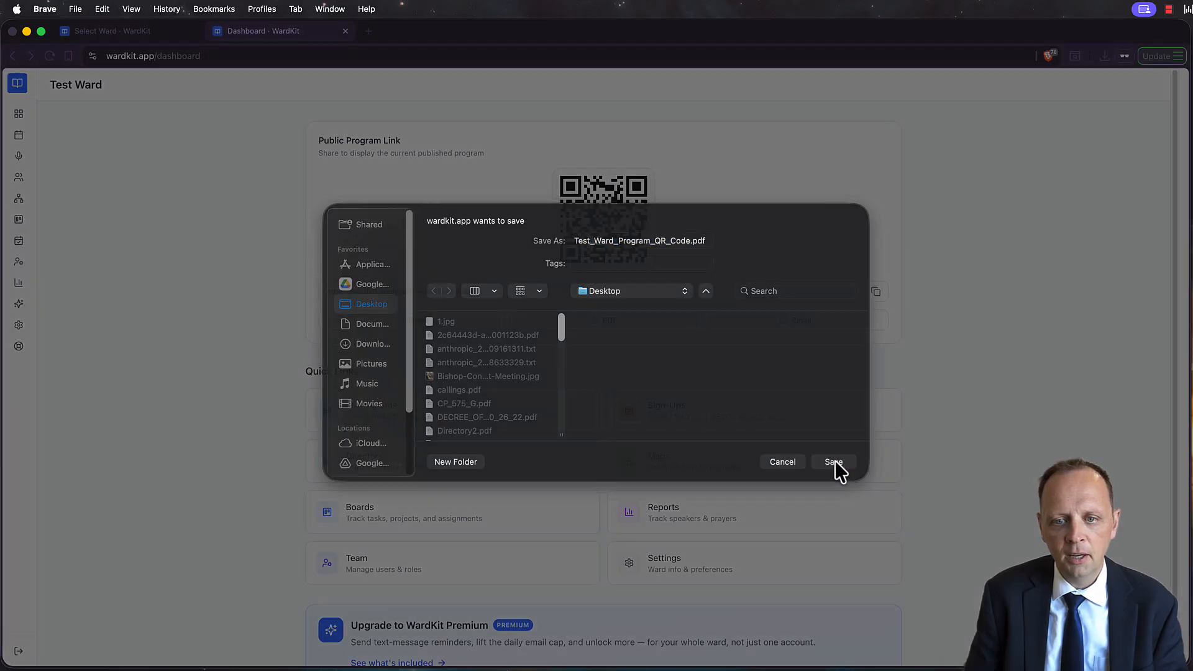
{"action": "left_click", "coordinate": [834, 463]}
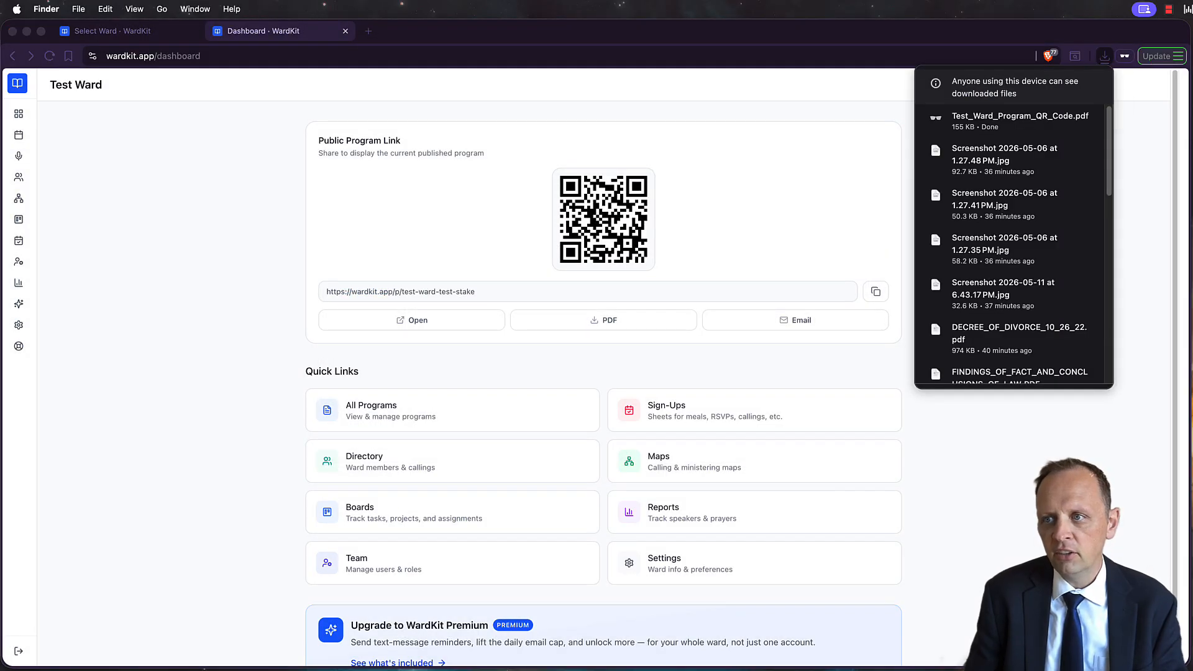
Preview the downloaded QR code PDF in Finder and resize the preview to examine the code and program link
{"action": "key", "text": "space"}
{"action": "left_click_drag", "start_coordinate": [1048, 39], "coordinate": [703, 20]}
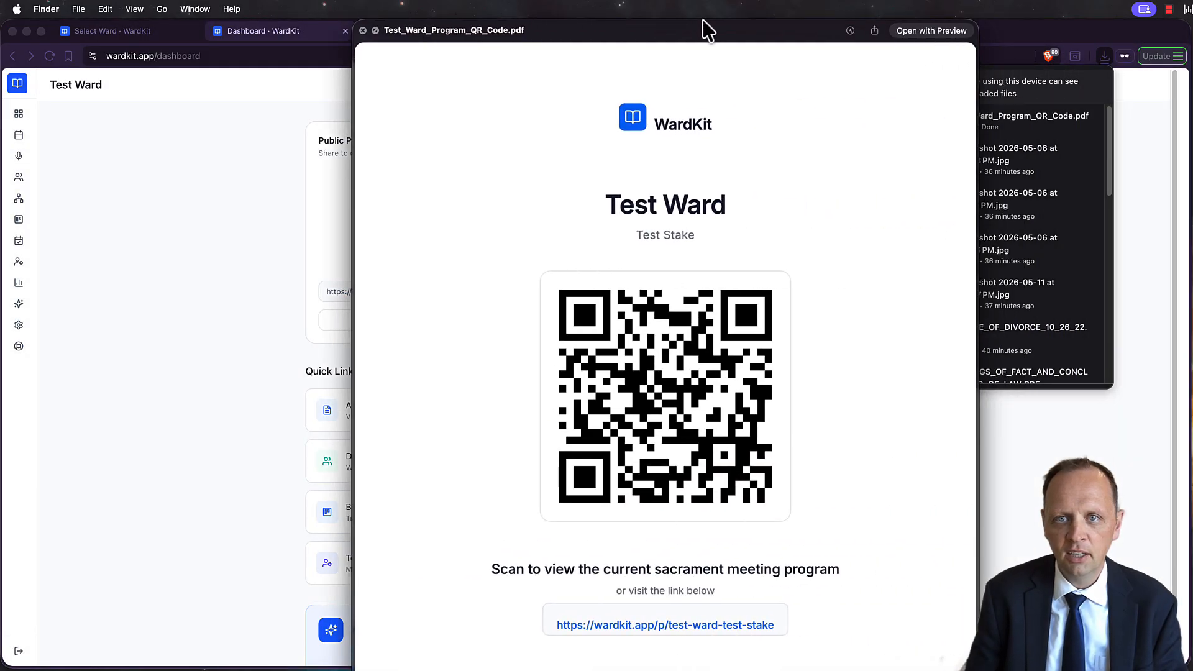
{"action": "left_click_drag", "start_coordinate": [981, 30], "coordinate": [759, 255]}
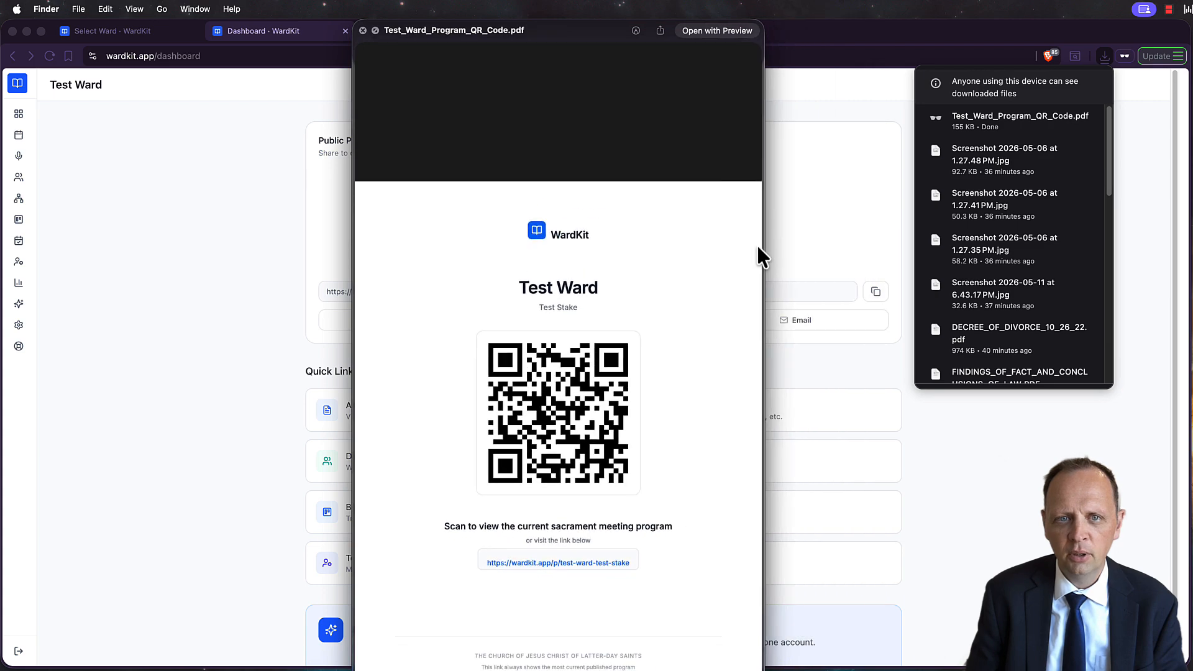
{"action": "left_click_drag", "start_coordinate": [524, 28], "coordinate": [607, 8]}
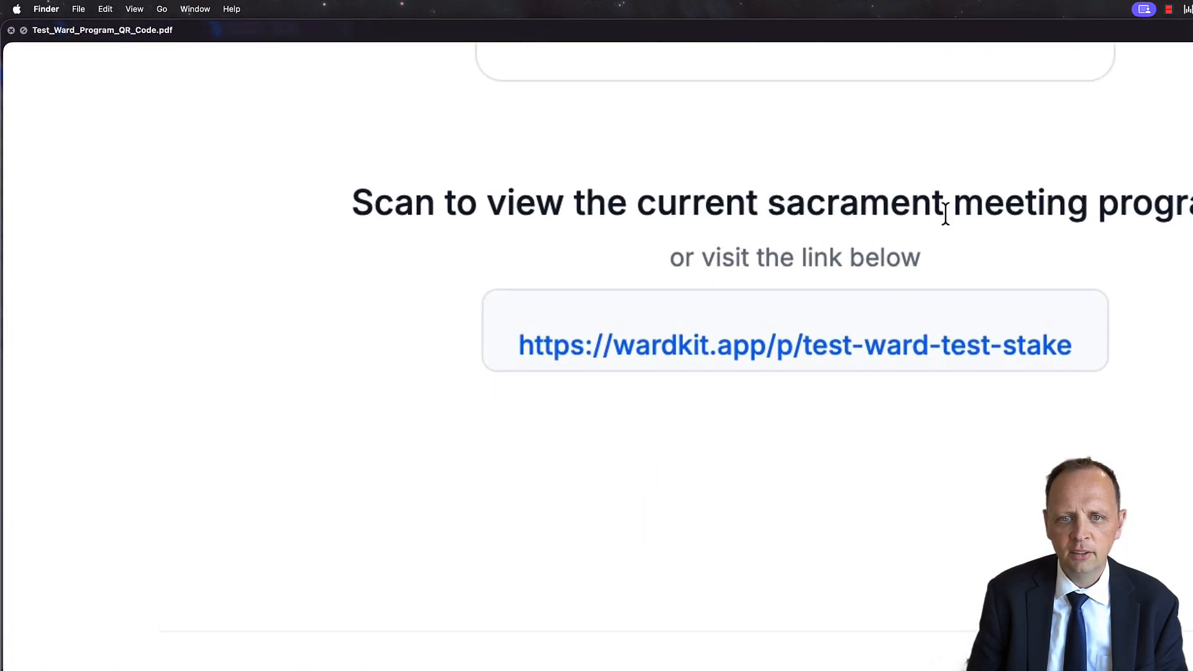
Close the QR code preview and the downloads list, and open the ward's Programs page
{"action": "key", "text": "space"}
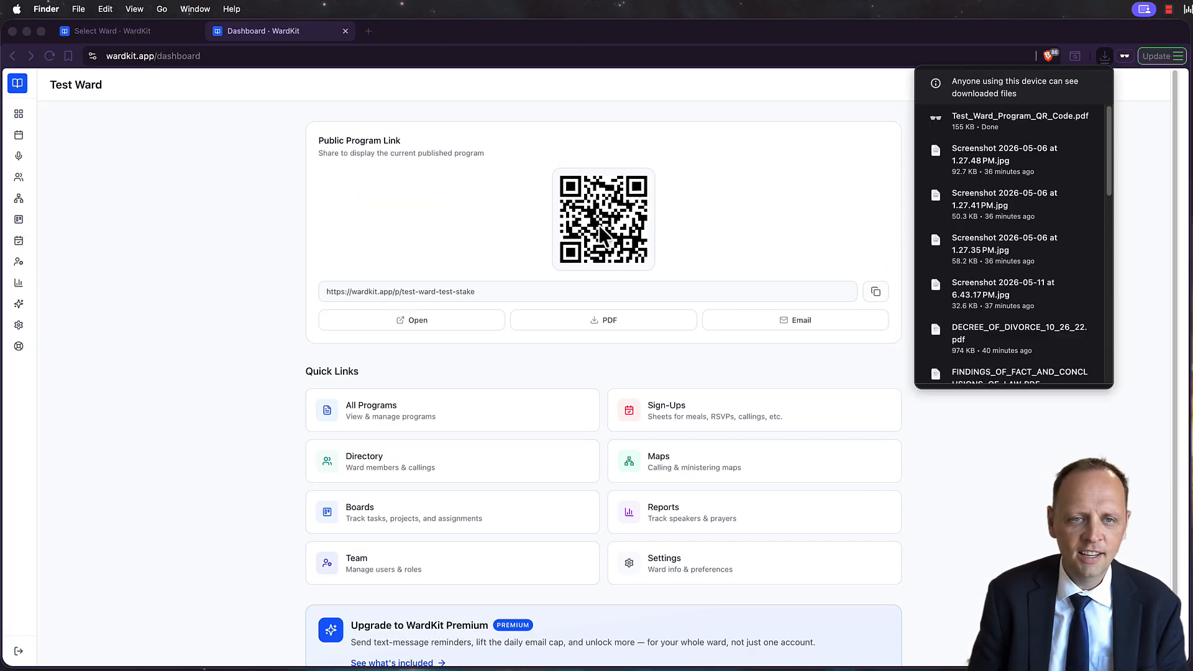
{"action": "left_click", "coordinate": [127, 258]}
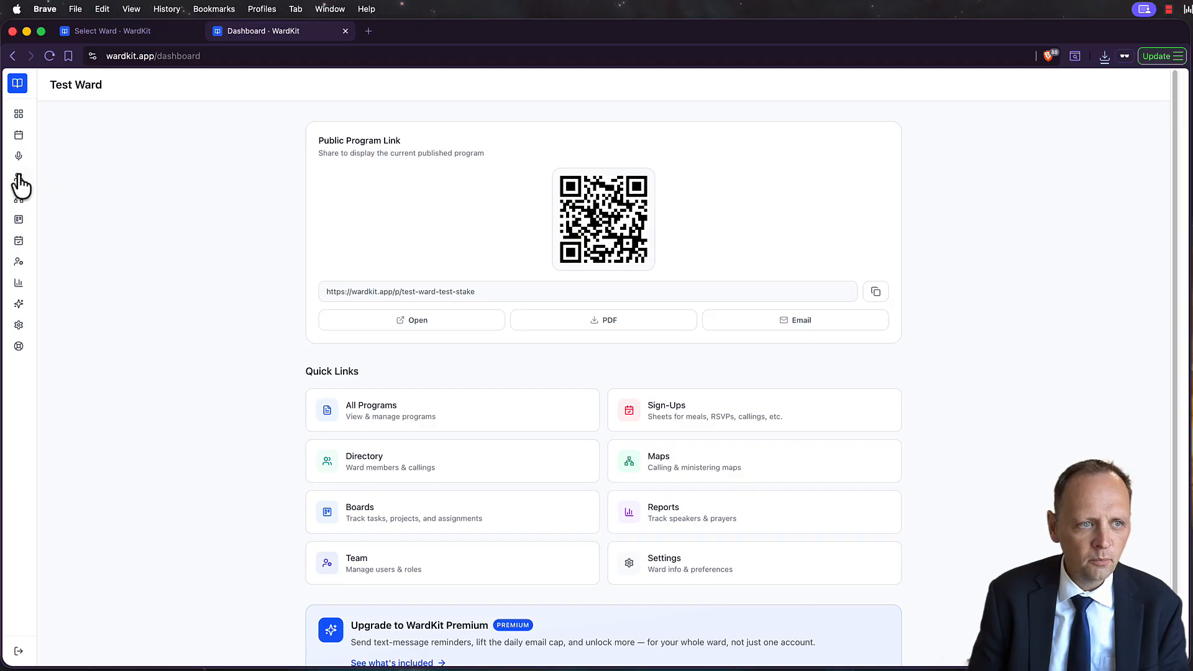
{"action": "mouse_move", "coordinate": [24, 169]}
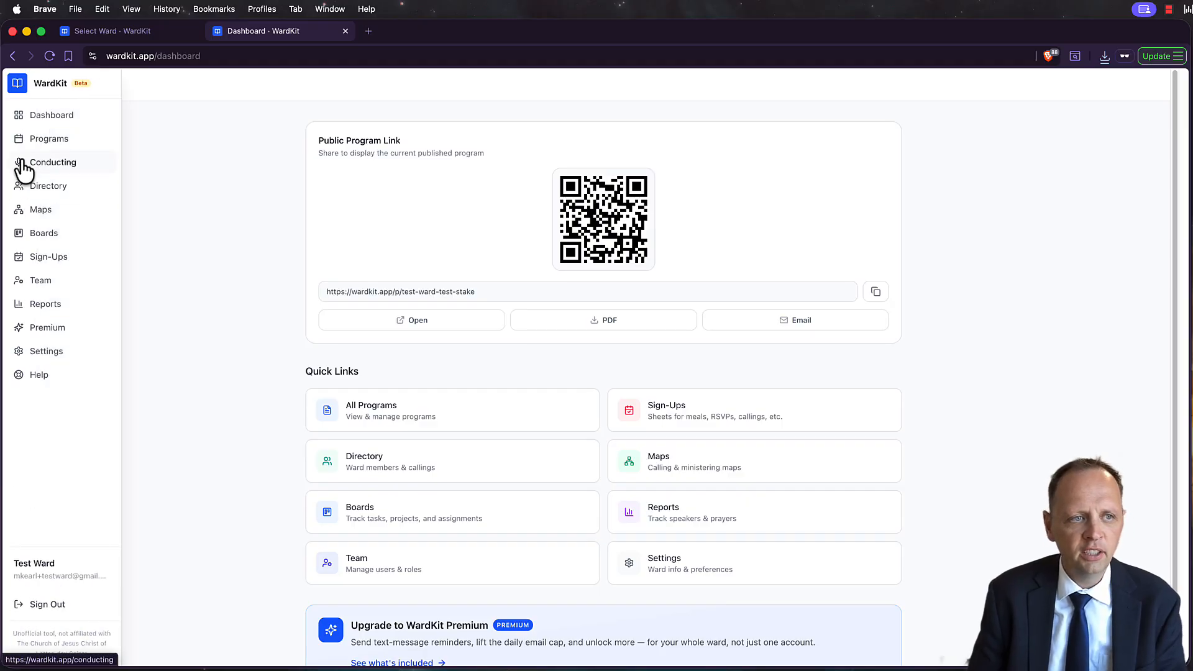
{"action": "left_click", "coordinate": [41, 140]}
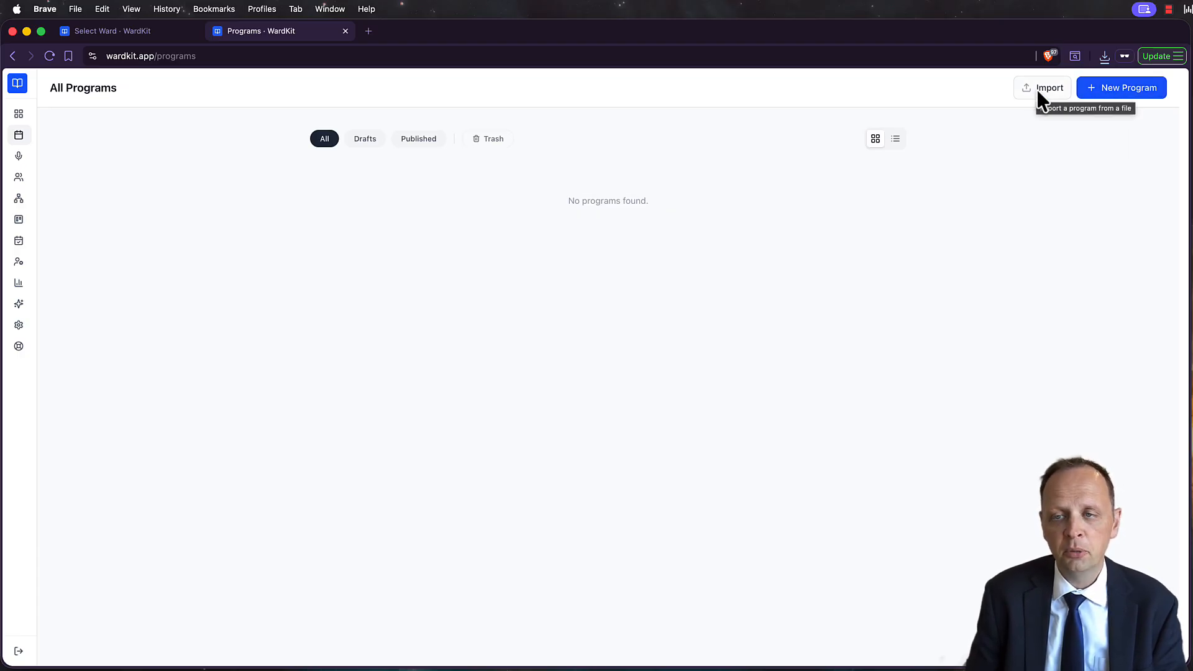
Create a Sacrament Meeting program dated 06/15/2026 with EB Garamond, medium font size and compact blocks, without overriding the ward, stake or church name
{"action": "left_click", "coordinate": [1116, 88]}
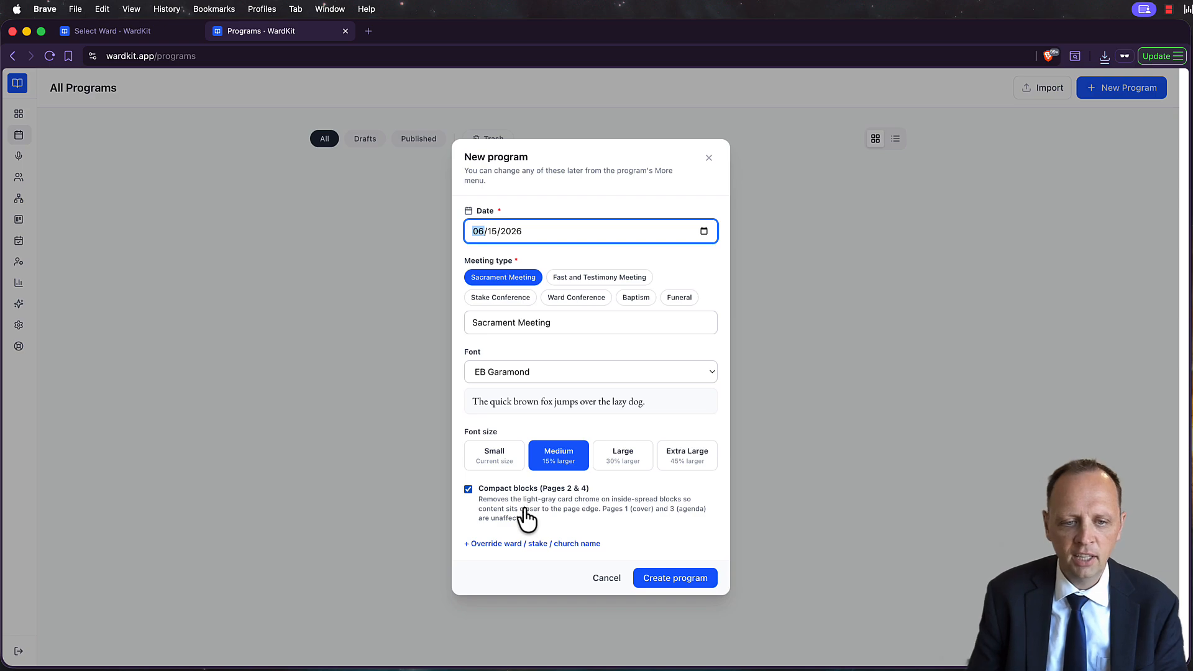
{"action": "left_click", "coordinate": [517, 543]}
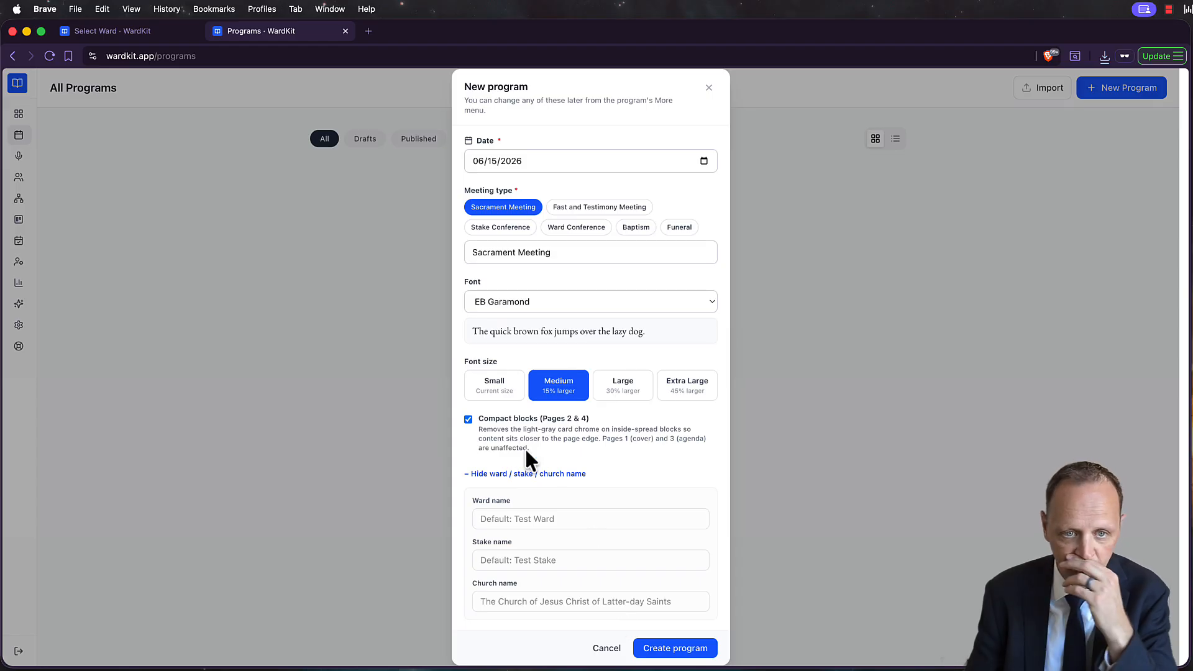
{"action": "left_click", "coordinate": [497, 472]}
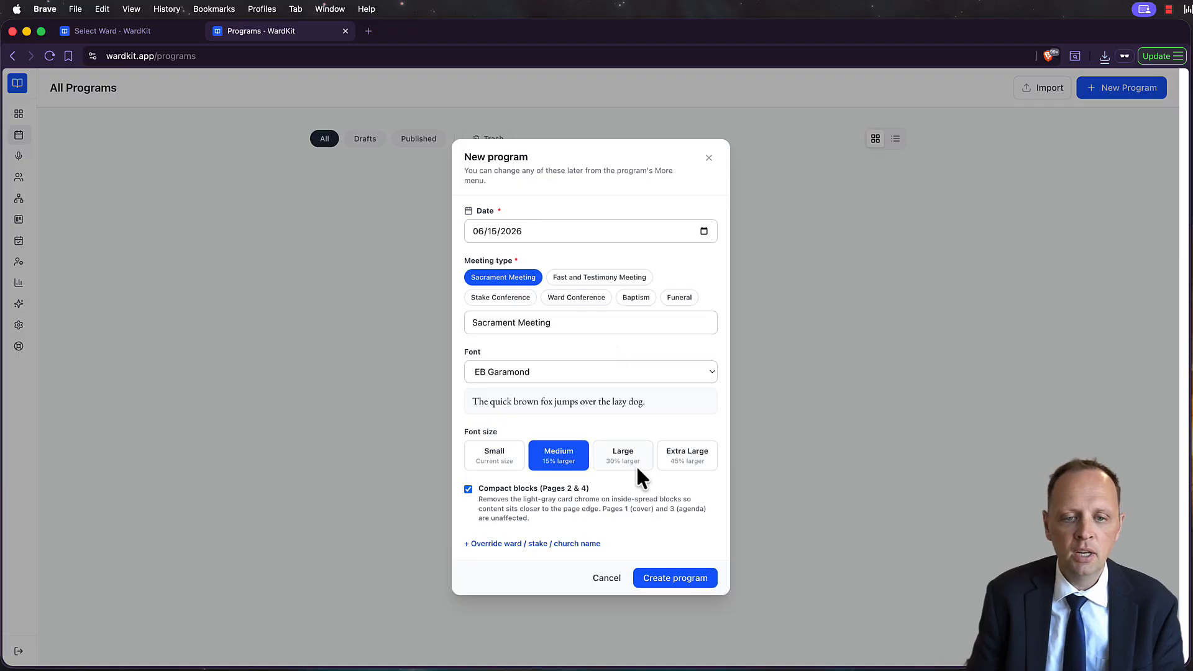
{"action": "left_click", "coordinate": [673, 576]}
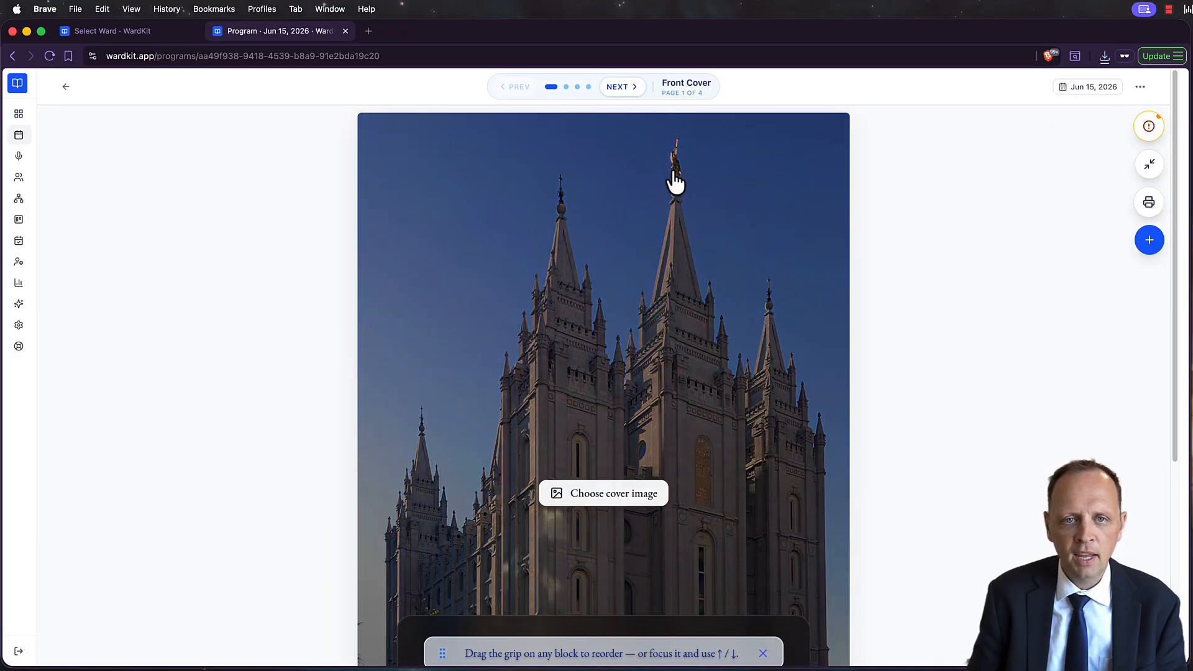
Fit the program page to the window and examine all four pages from Front Cover to Back Cover, ending on the Front Cover
{"action": "scroll", "coordinate": [785, 365], "scroll_direction": "down", "scroll_amount": 5}
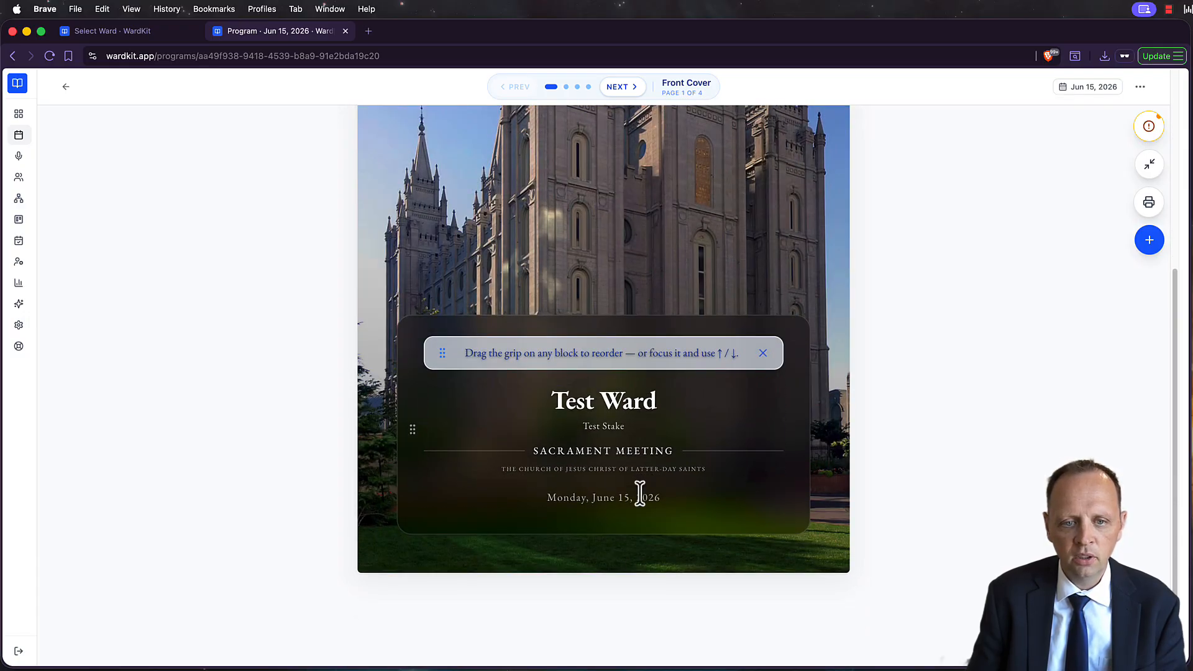
{"action": "scroll", "coordinate": [972, 282], "scroll_direction": "up", "scroll_amount": 5}
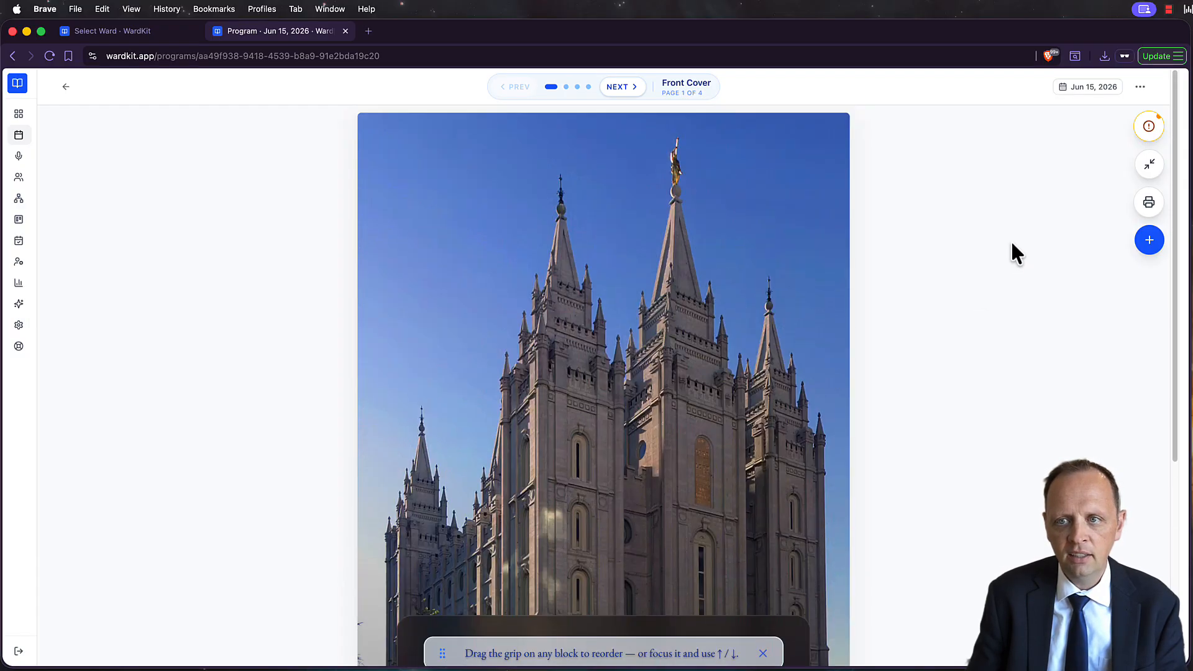
{"action": "left_click", "coordinate": [1148, 164]}
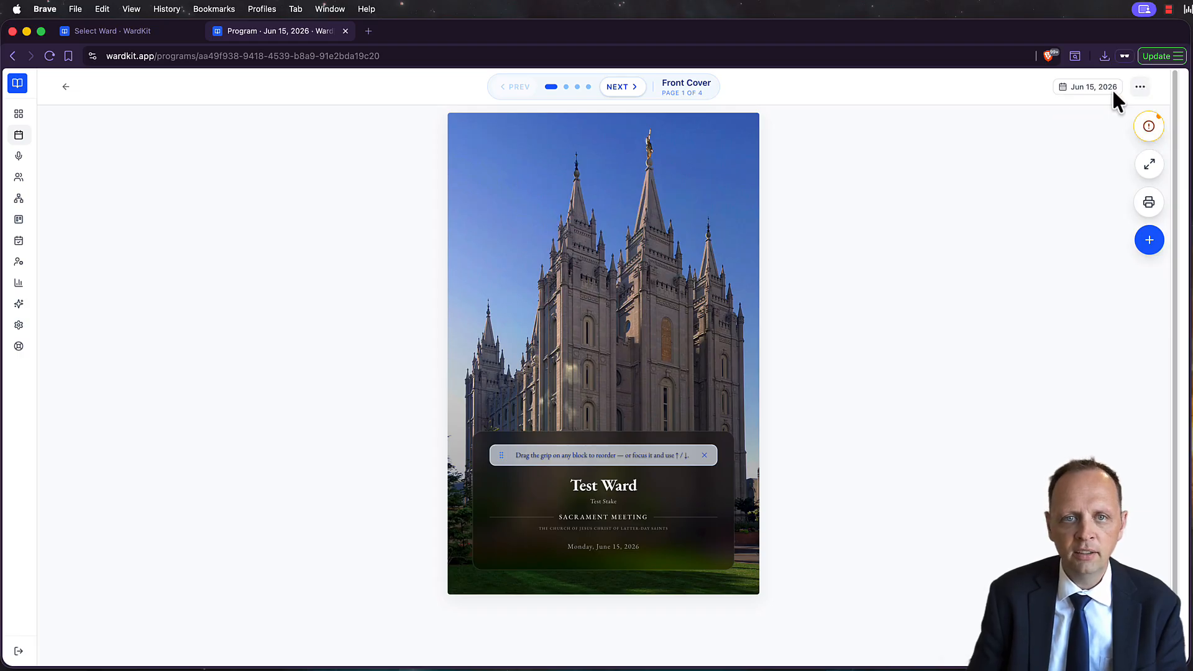
{"action": "left_click", "coordinate": [621, 87]}
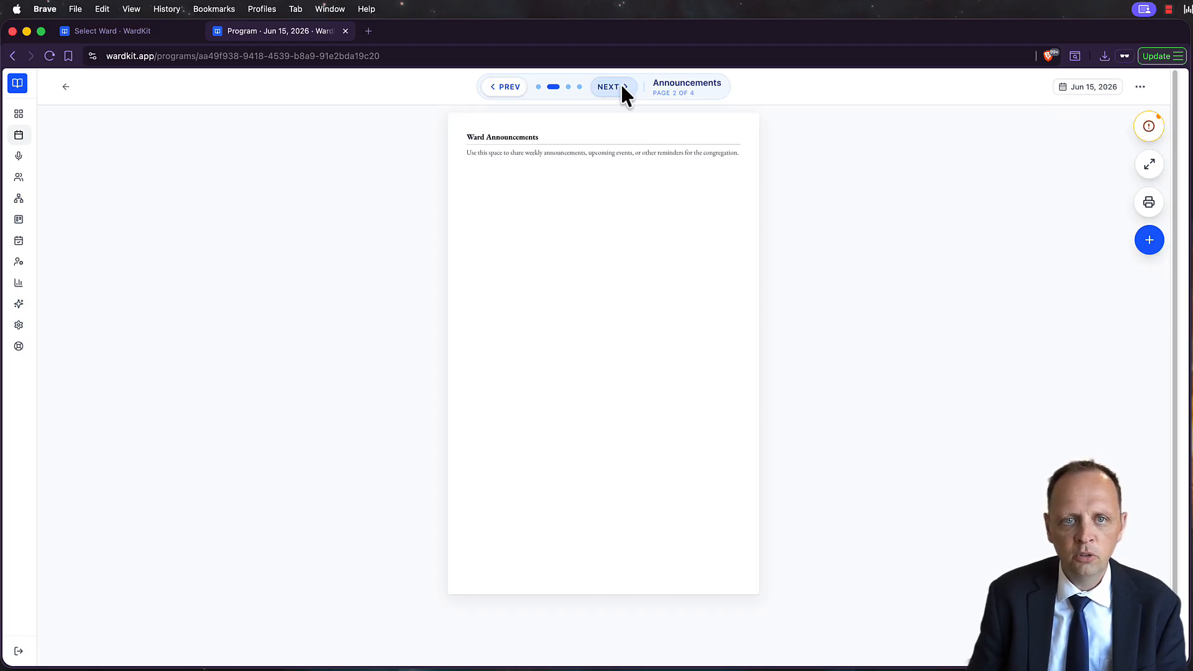
{"action": "left_click", "coordinate": [621, 87]}
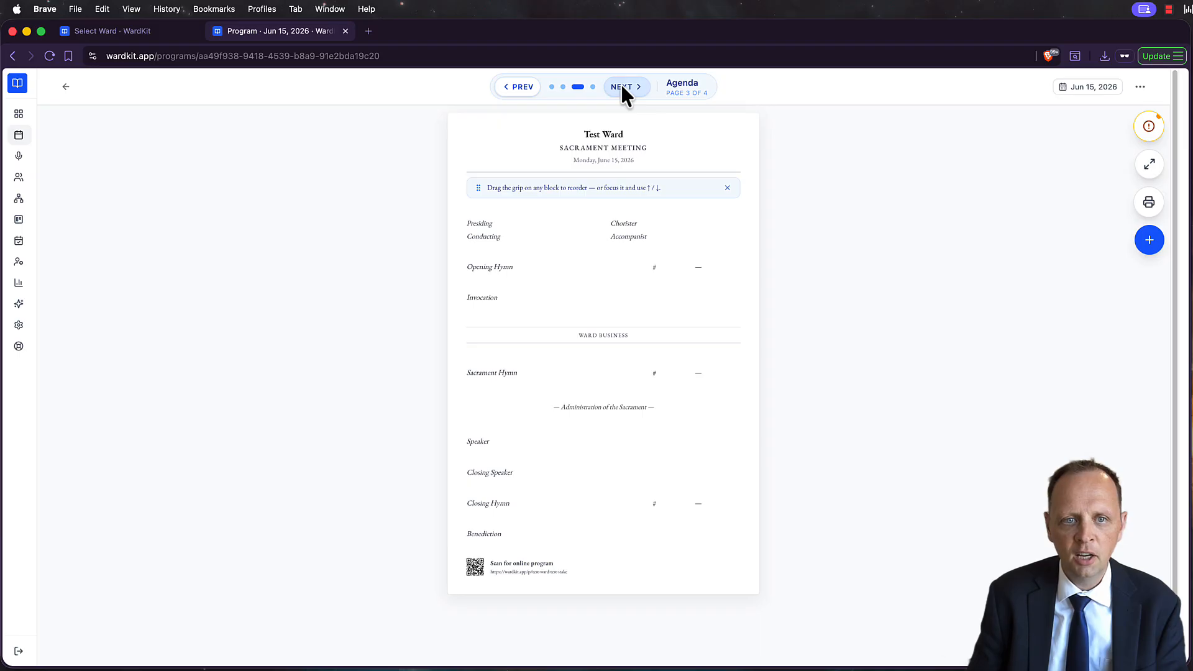
{"action": "left_click", "coordinate": [621, 87]}
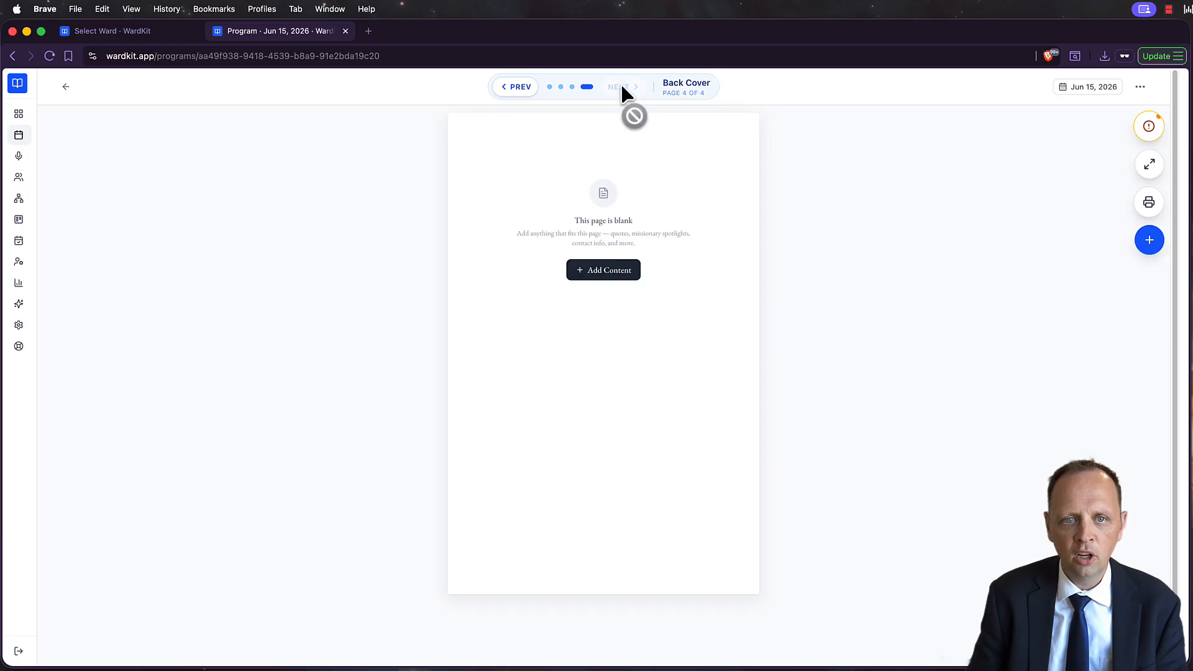
{"action": "left_click", "coordinate": [503, 90]}
{"action": "left_click", "coordinate": [505, 88]}
{"action": "left_click", "coordinate": [505, 87]}
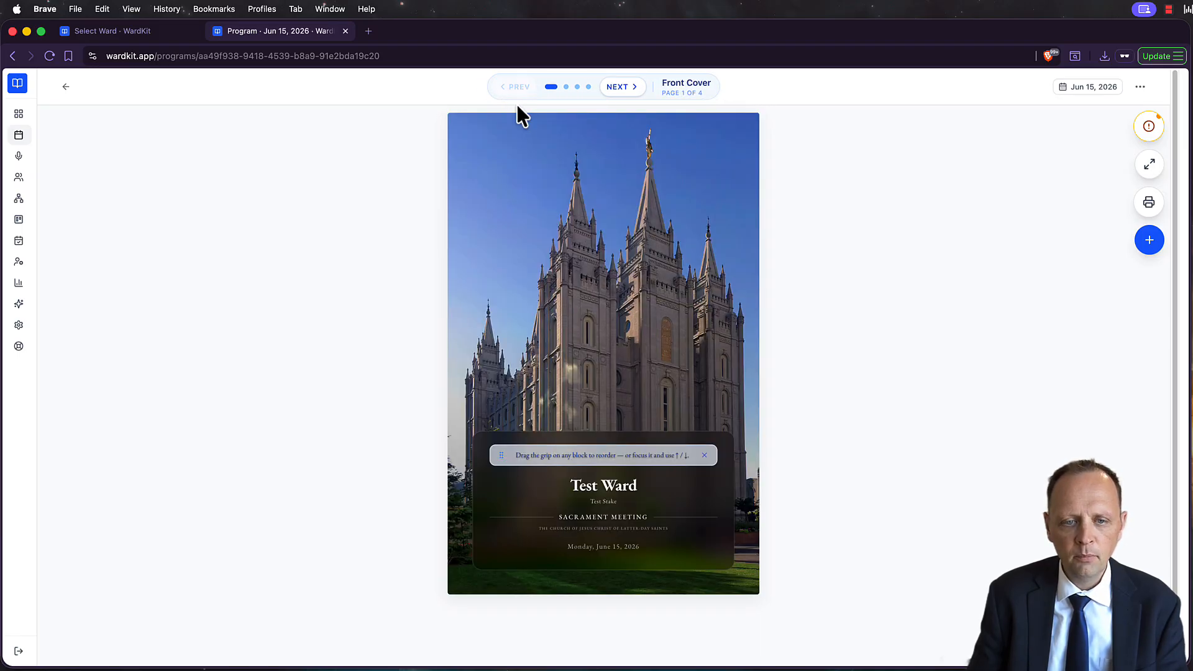
{"action": "mouse_move", "coordinate": [620, 215]}
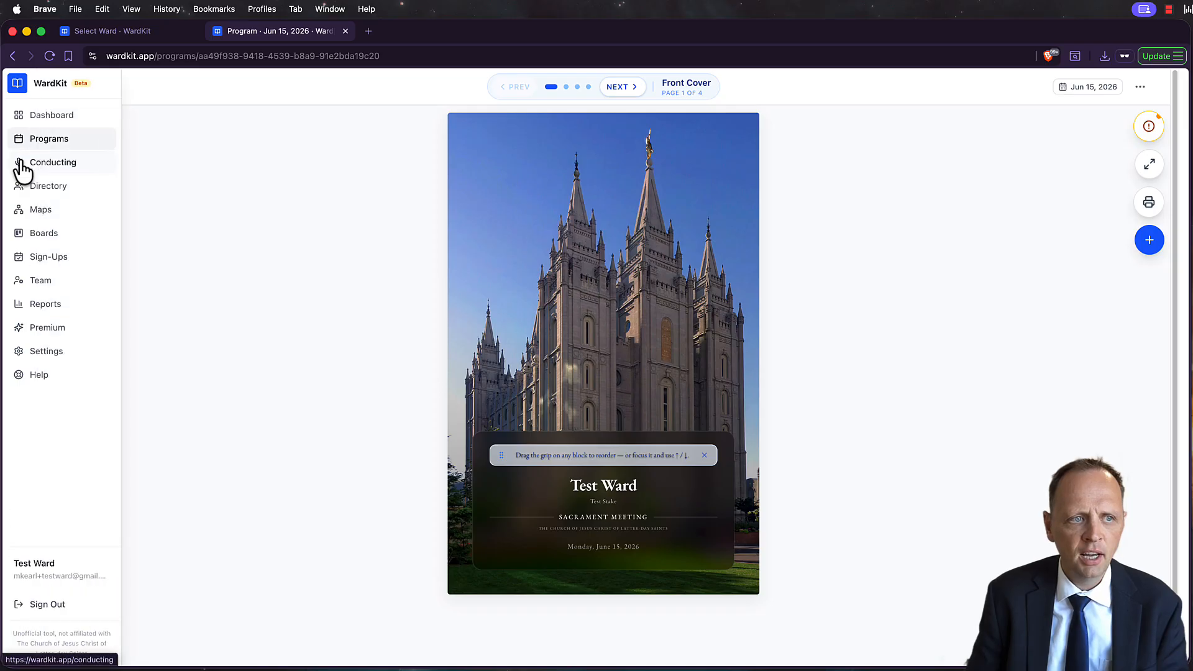
Open the Jun 15, 2026 Sacrament Meeting conducting sheet for editing and read through its Welcome text
{"action": "left_click", "coordinate": [21, 164]}
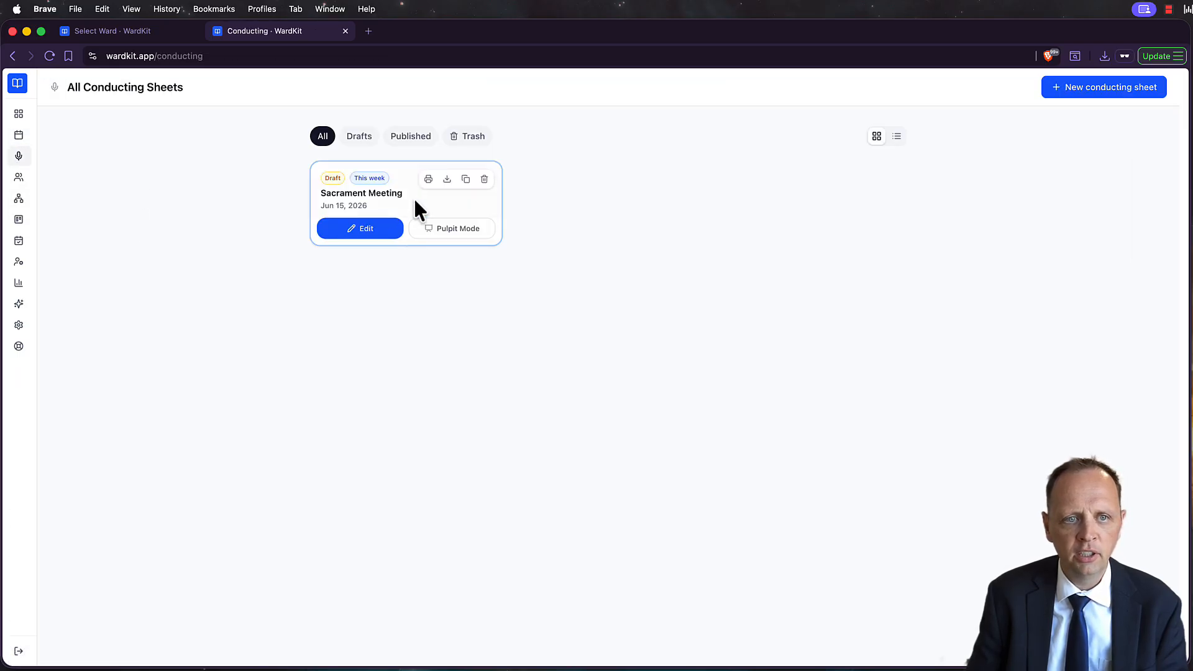
{"action": "left_click", "coordinate": [365, 229]}
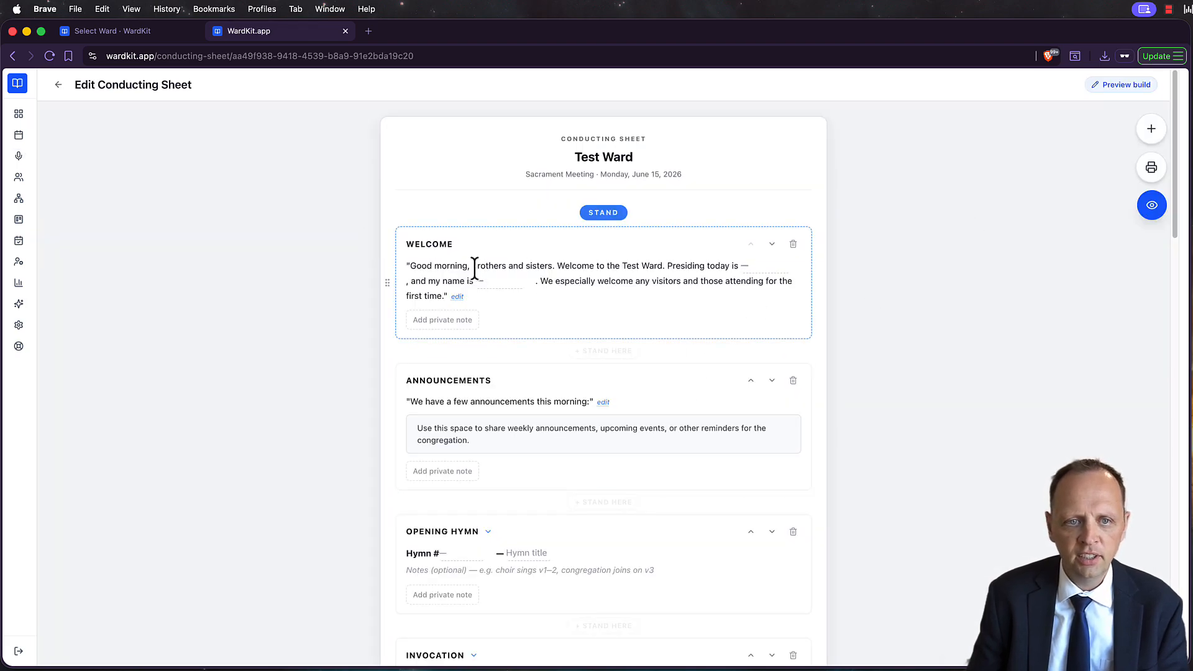
{"action": "left_click_drag", "start_coordinate": [478, 268], "coordinate": [636, 265]}
{"action": "left_click", "coordinate": [658, 266]}
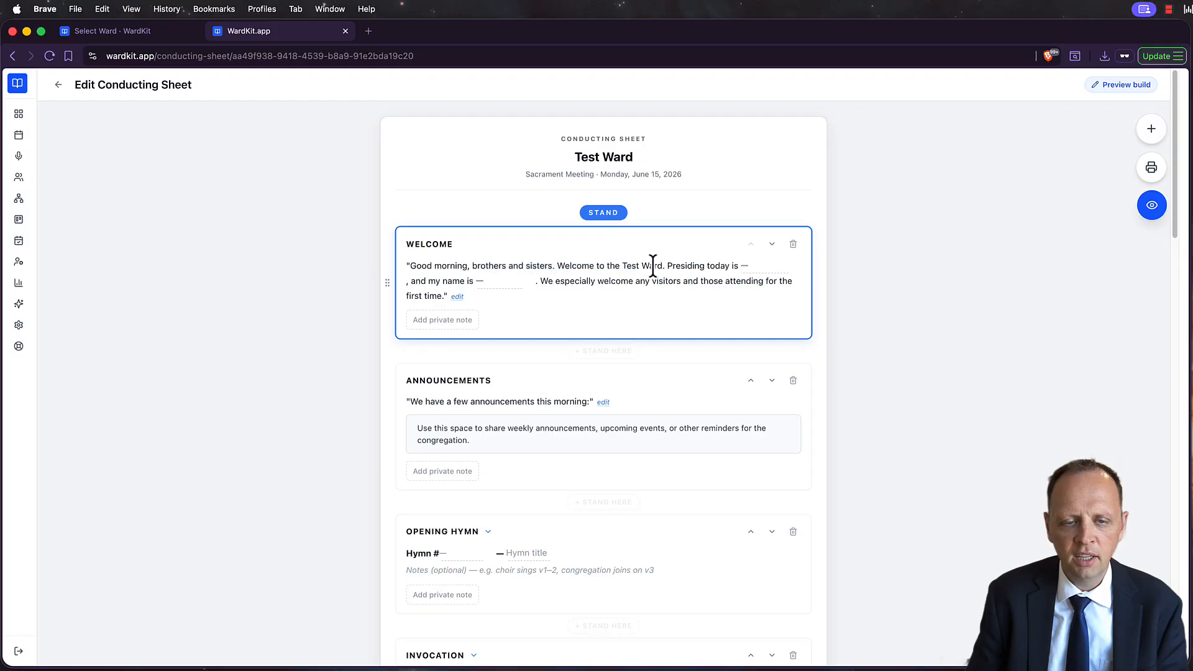
{"action": "left_click_drag", "start_coordinate": [555, 266], "coordinate": [734, 267]}
Fill in the presiding bishop's name and the conducting brother's name in the Welcome section of the conducting sheet
{"action": "left_click", "coordinate": [758, 266]}
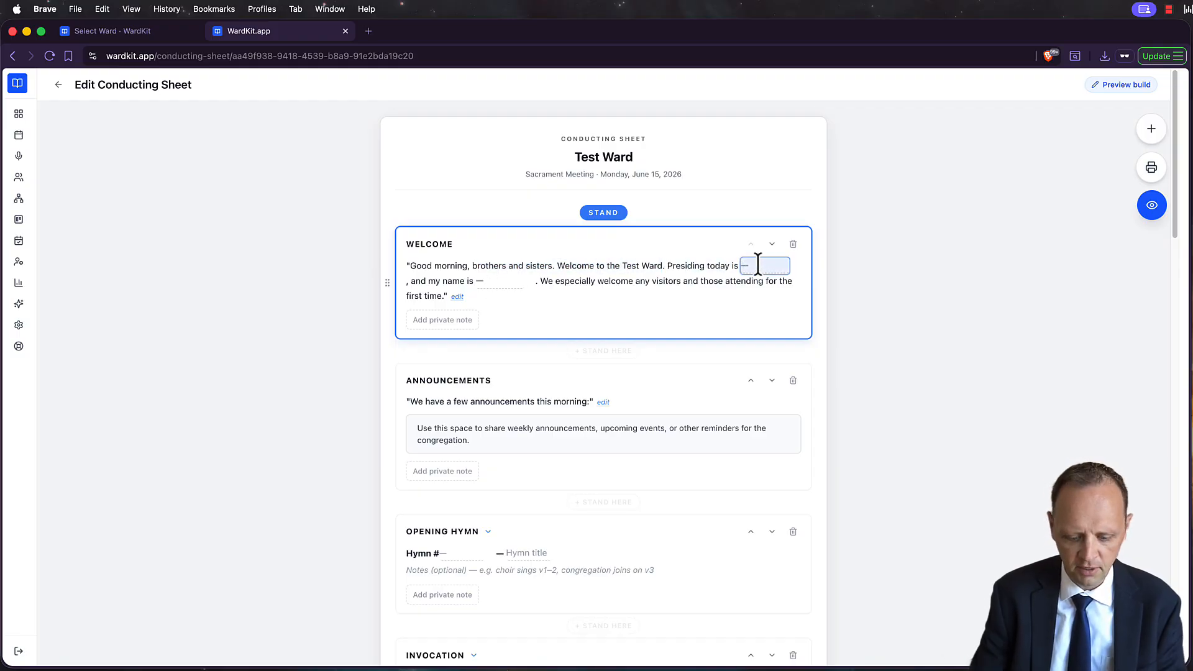
{"action": "type", "text": "Bishop"}
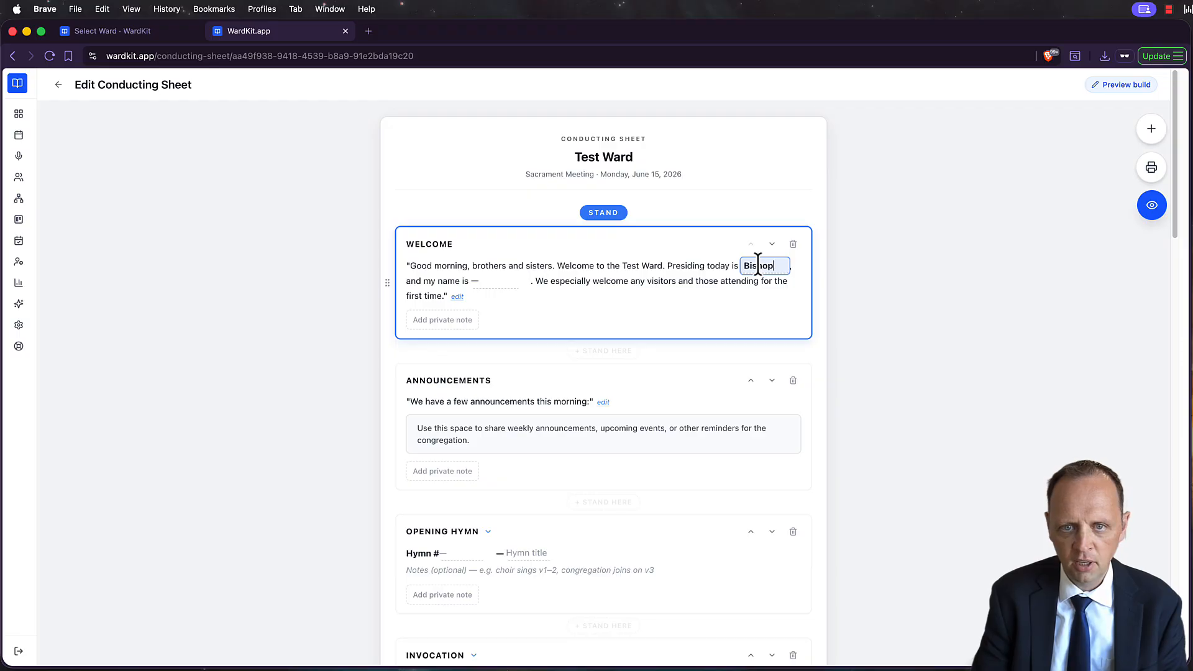
{"action": "type", "text": " Smith"}
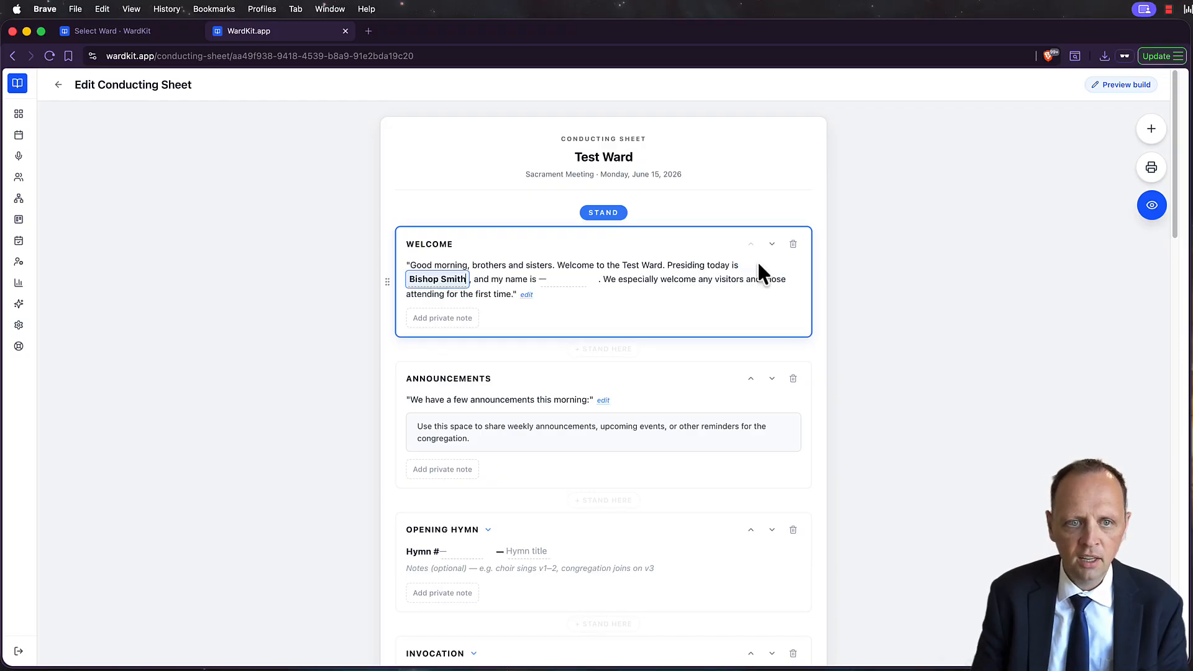
{"action": "left_click", "coordinate": [563, 279]}
{"action": "type", "text": "Br"}
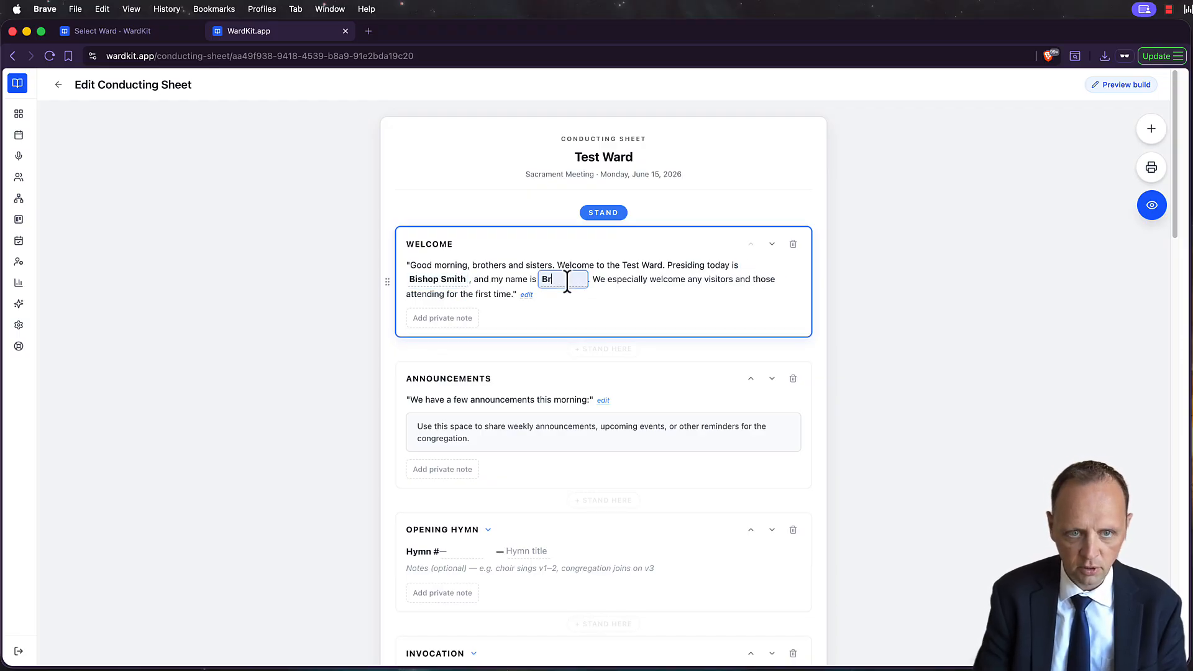
{"action": "type", "text": "o. Kearl"}
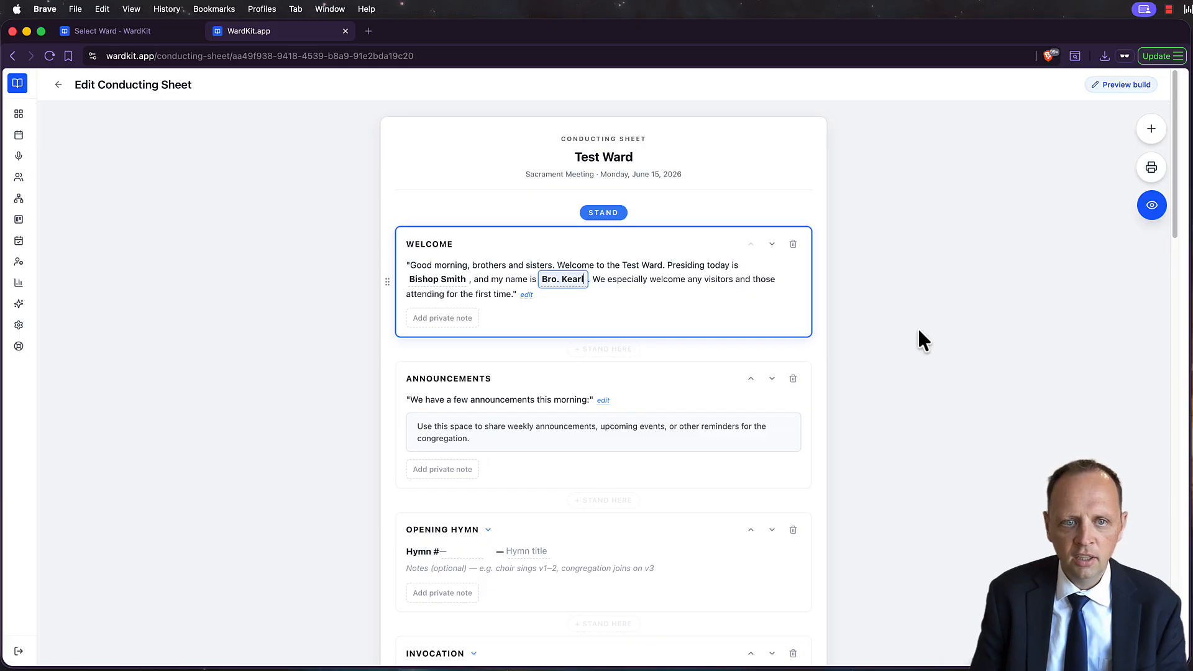
{"action": "left_click", "coordinate": [899, 327]}
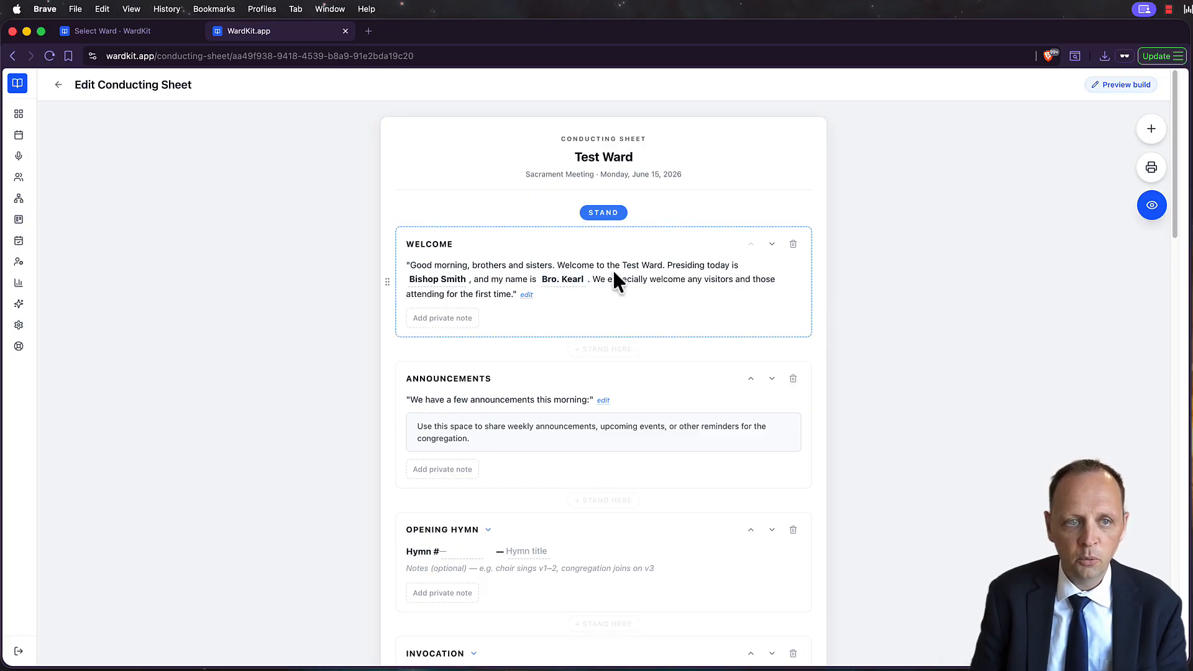
Open the Jun 15, 2026 program for editing and check the presiding and conducting entries on its Agenda page
{"action": "left_click", "coordinate": [28, 137]}
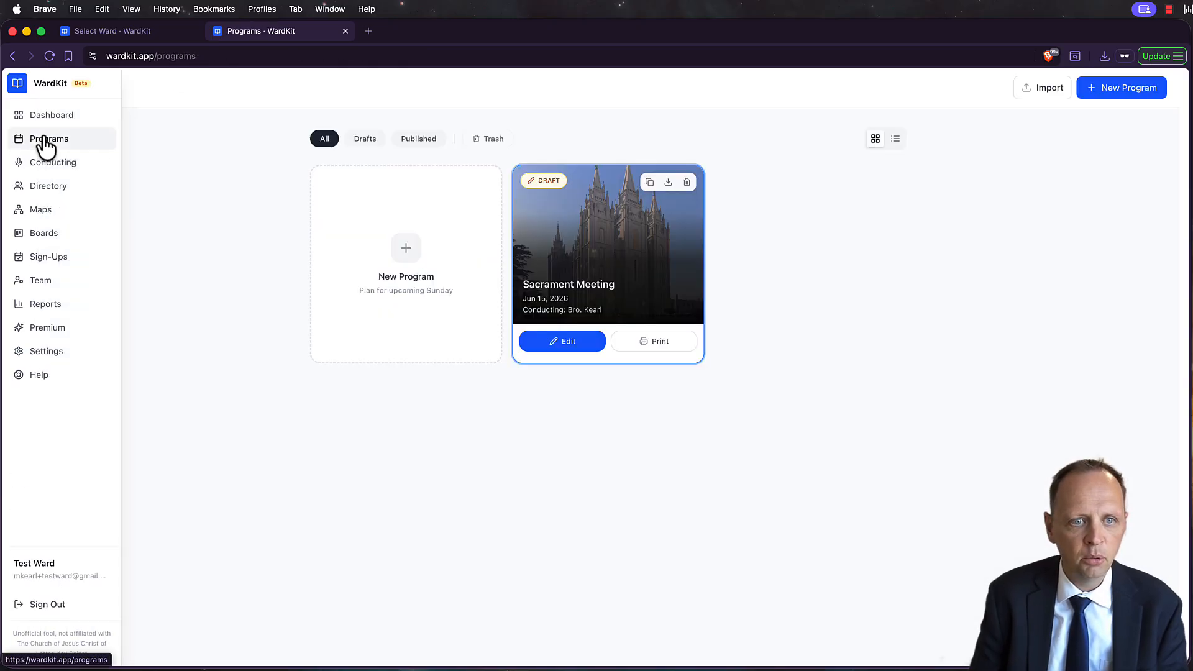
{"action": "left_click", "coordinate": [589, 340]}
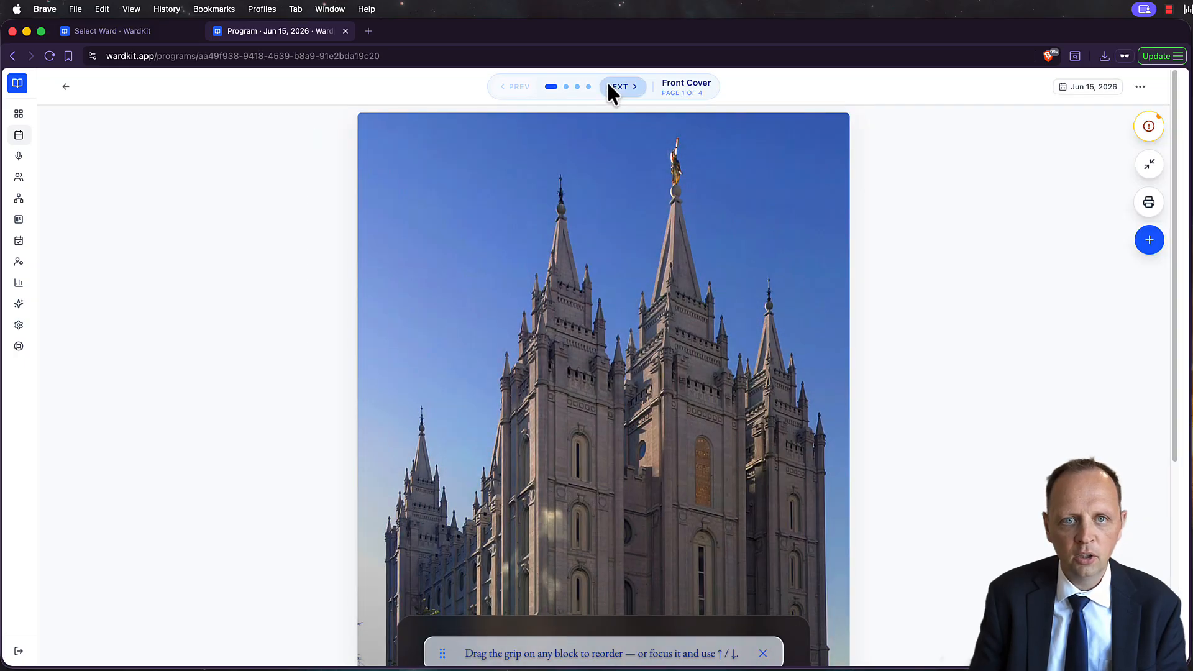
{"action": "double_click", "coordinate": [614, 87]}
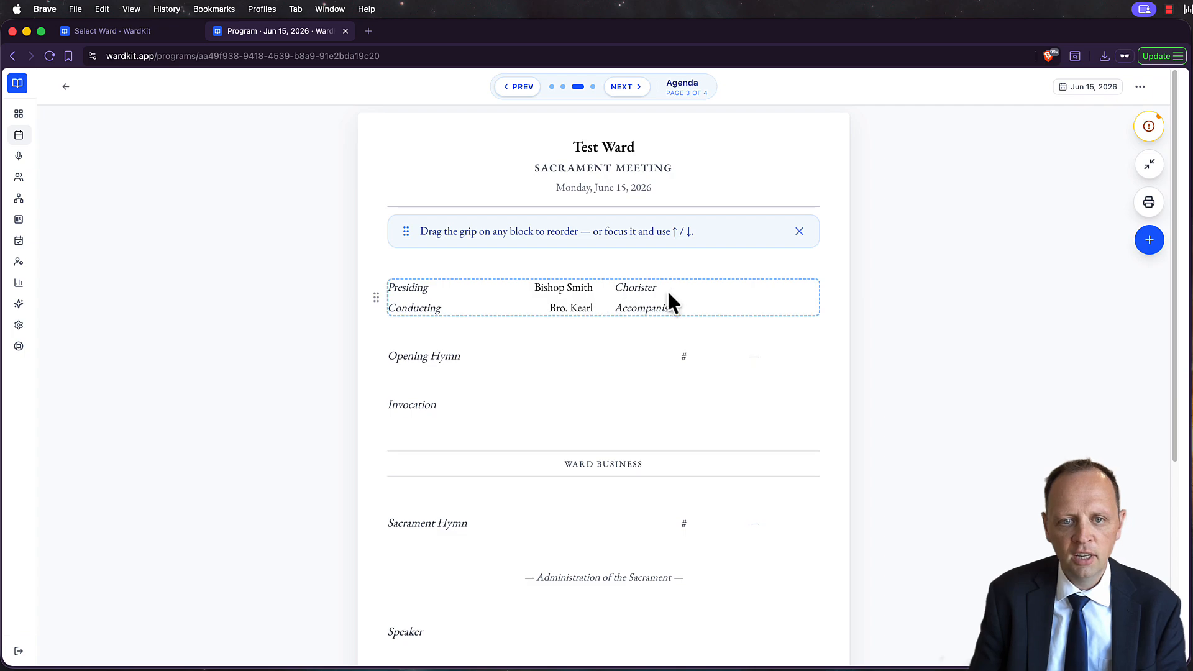
Reopen the Sacrament Meeting conducting sheet and review its sections from Welcome through Closing Message and Benediction
{"action": "left_click", "coordinate": [20, 163]}
{"action": "left_click", "coordinate": [359, 241]}
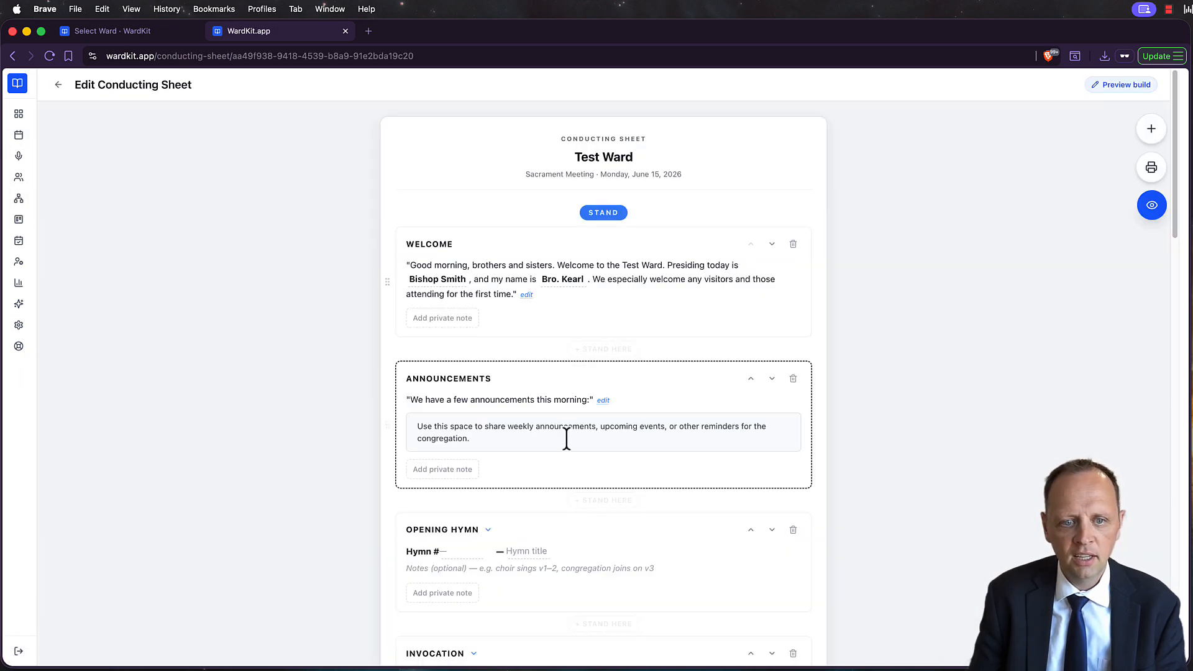
{"action": "scroll", "coordinate": [567, 440], "scroll_direction": "down", "scroll_amount": 2}
{"action": "scroll", "coordinate": [567, 440], "scroll_direction": "down", "scroll_amount": 15}
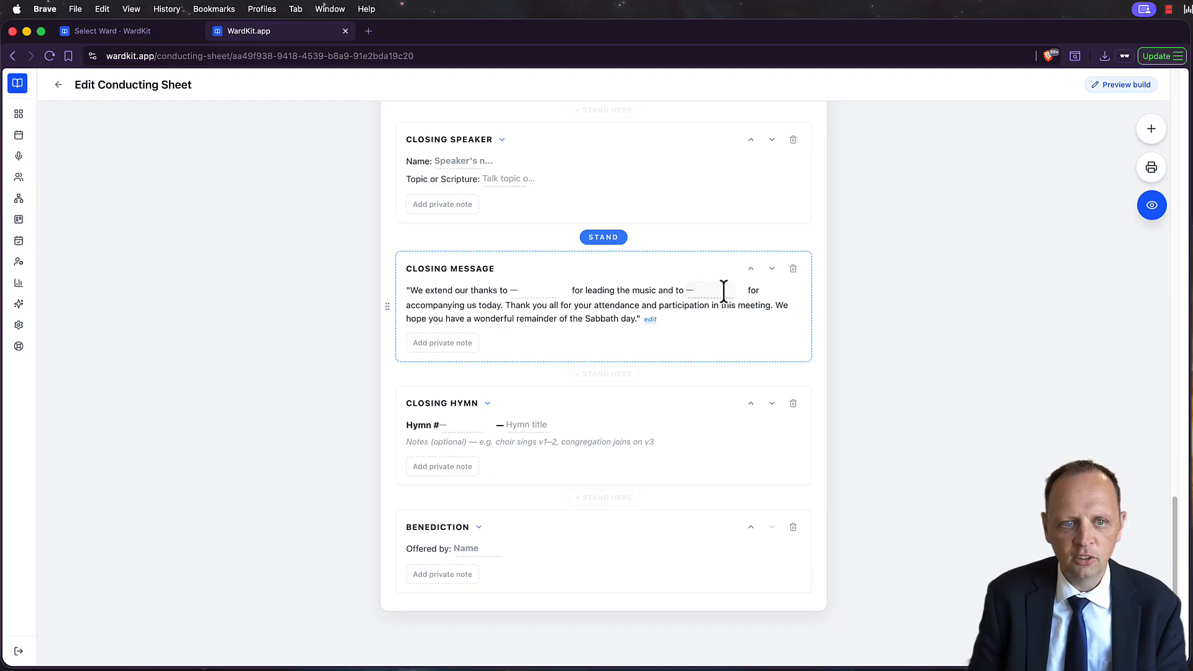
{"action": "scroll", "coordinate": [465, 375], "scroll_direction": "up", "scroll_amount": 20}
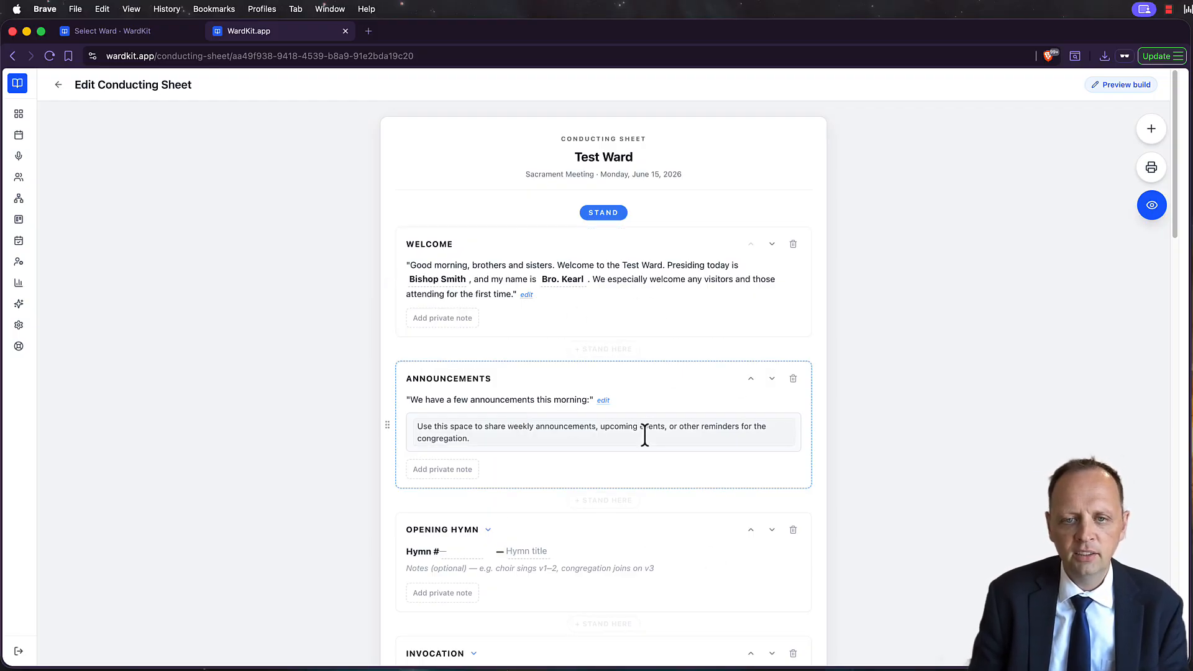
Open the conducting sheet's reading view and emulate it on an iPhone 17 Pro screen with the browser's developer tools
{"action": "left_click", "coordinate": [1147, 204]}
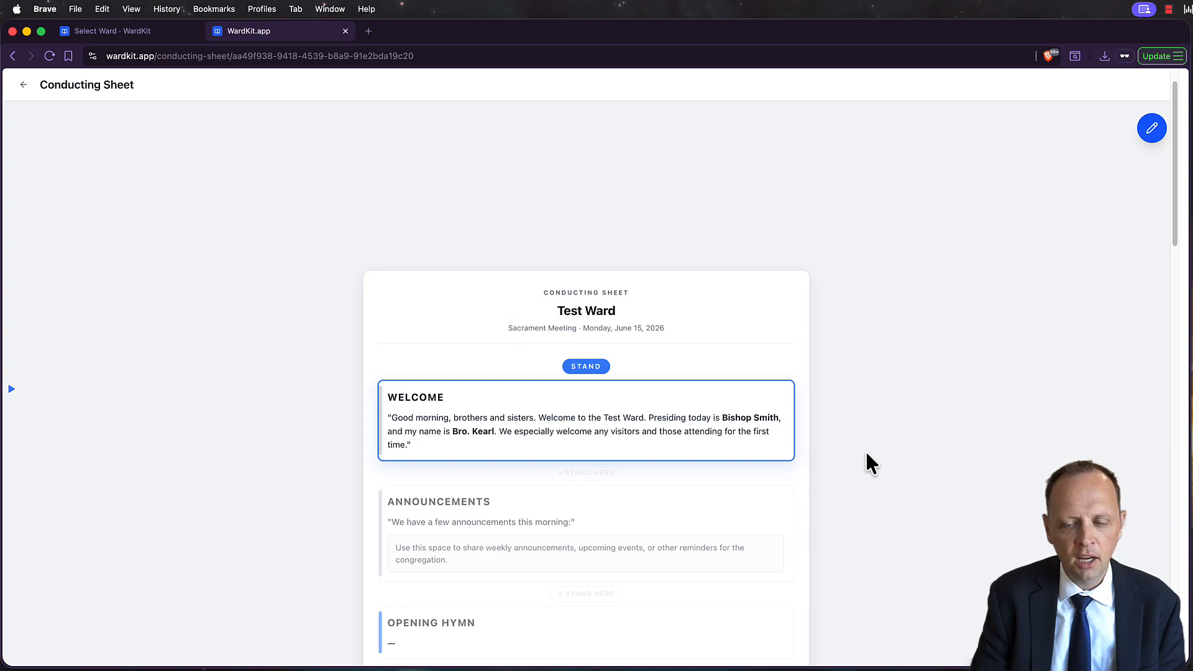
{"action": "key", "text": "super+alt+i"}
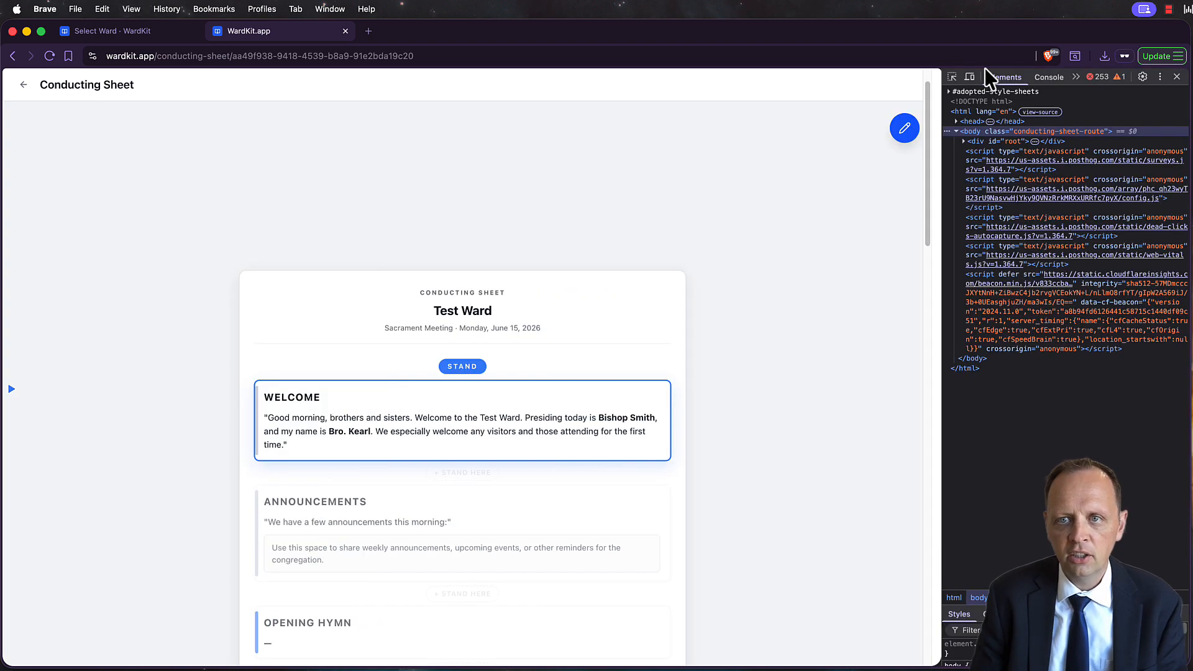
{"action": "left_click", "coordinate": [970, 76]}
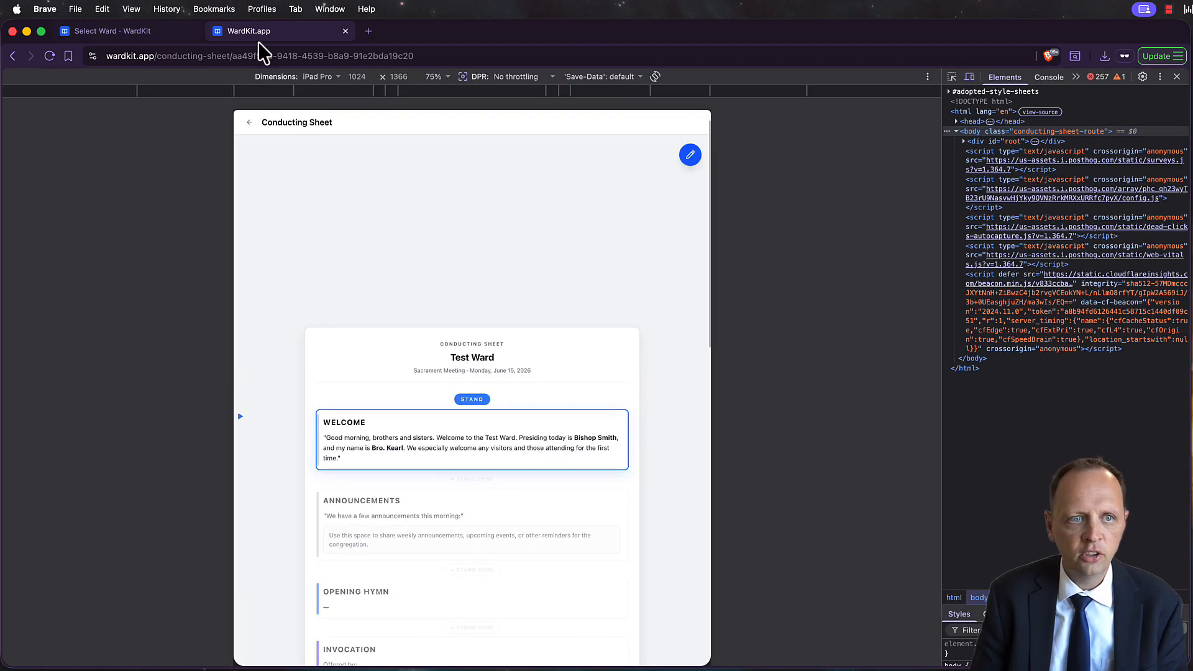
{"action": "left_click", "coordinate": [300, 76]}
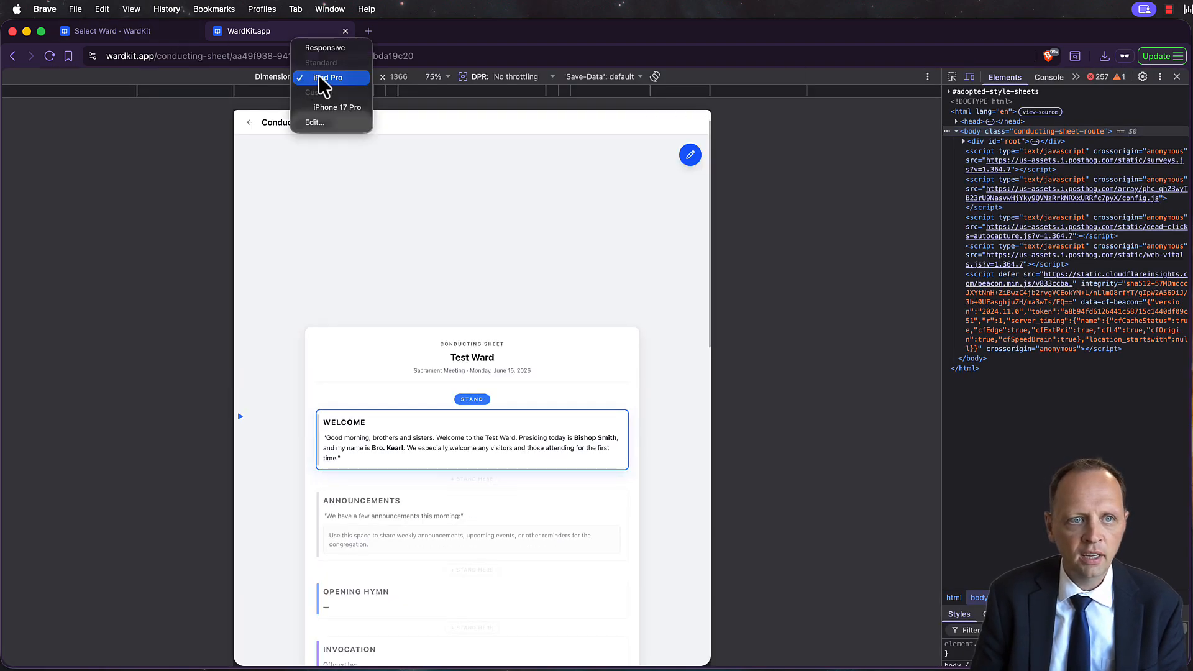
{"action": "left_click", "coordinate": [329, 109]}
Move through the phone-sized conducting sheet from Welcome to the Sacrament section, checking how the current section is highlighted
{"action": "left_click_drag", "start_coordinate": [524, 380], "coordinate": [519, 232]}
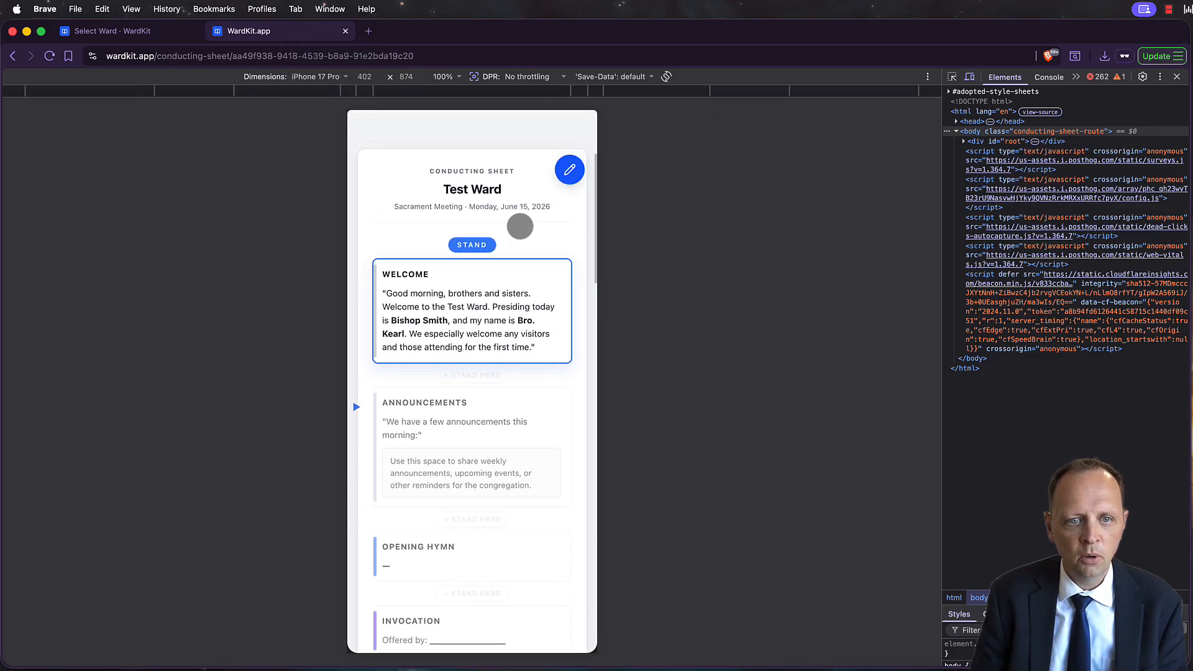
{"action": "left_click", "coordinate": [516, 412]}
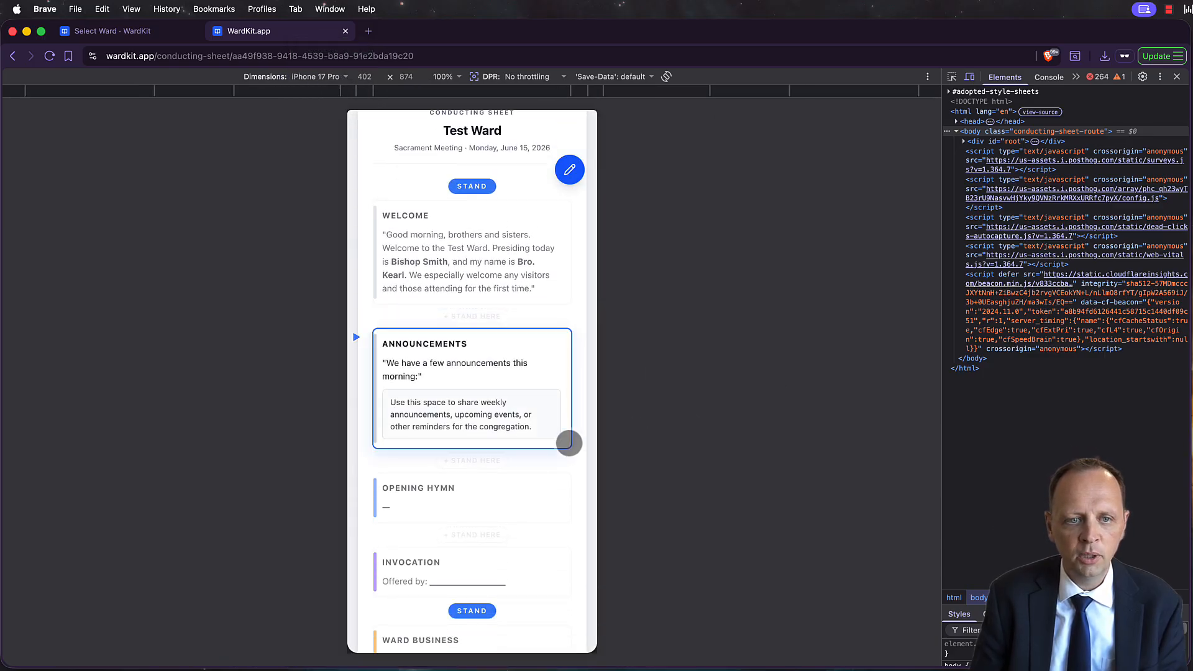
{"action": "scroll", "coordinate": [526, 423], "scroll_direction": "down", "scroll_amount": 2}
{"action": "scroll", "coordinate": [526, 422], "scroll_direction": "down", "scroll_amount": 8}
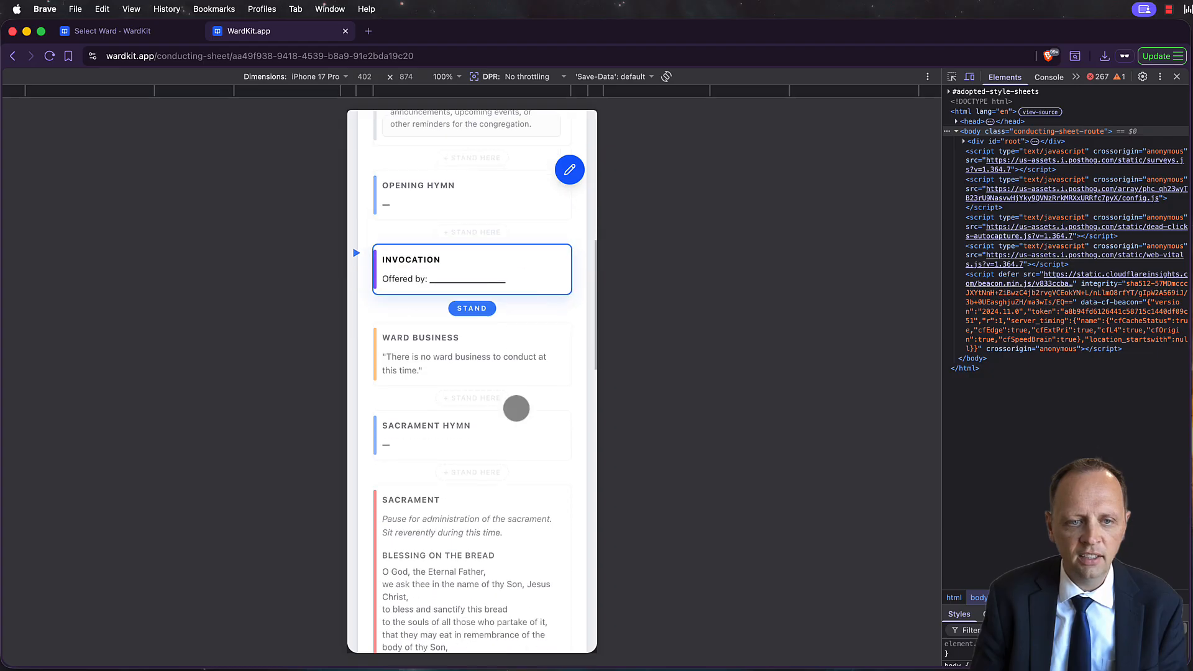
{"action": "left_click_drag", "start_coordinate": [516, 389], "coordinate": [500, 472]}
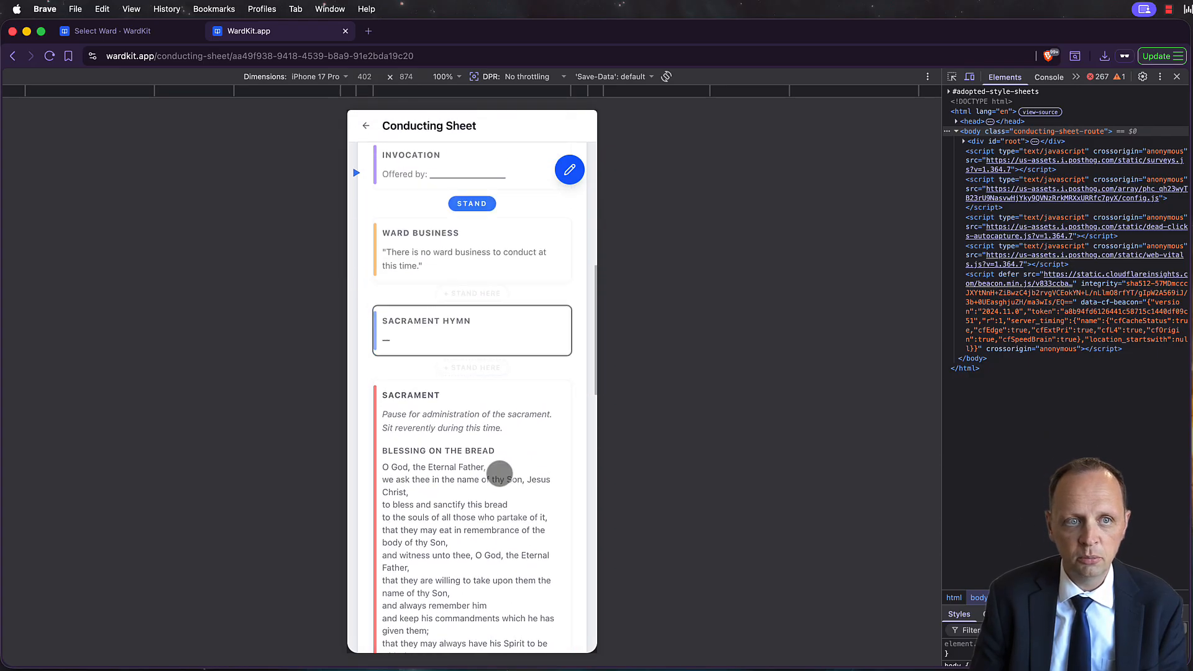
Preview the conducting sheet at iPad Pro size and return to the normal desktop view
{"action": "left_click", "coordinate": [325, 73]}
{"action": "left_click", "coordinate": [314, 47]}
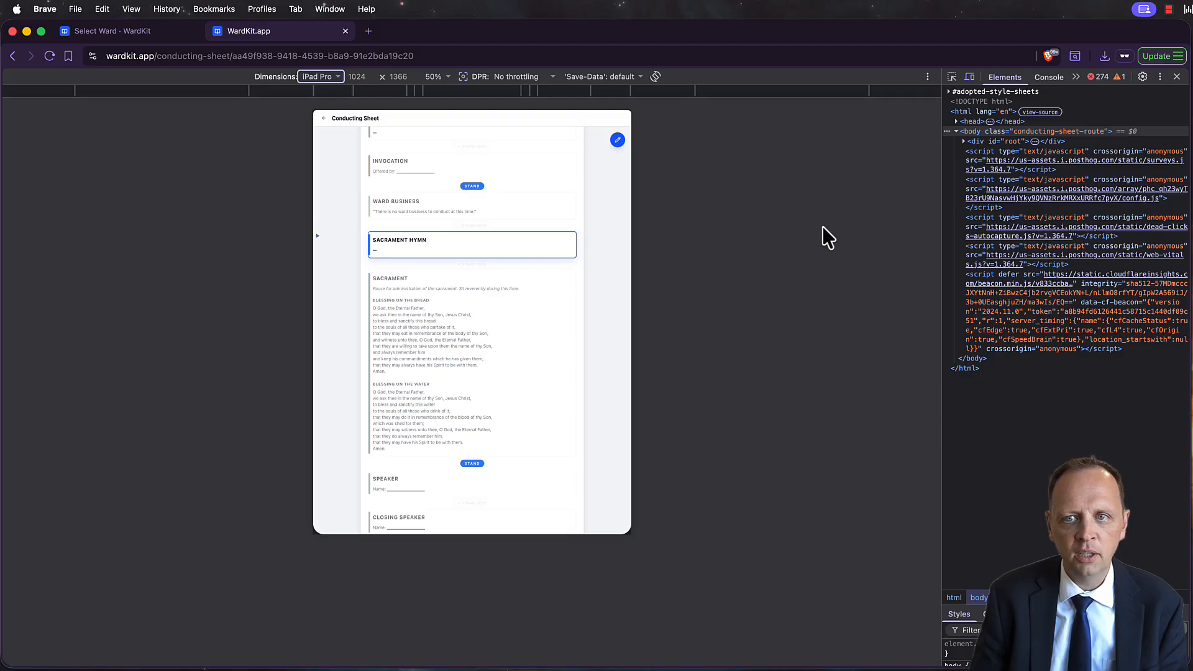
{"action": "left_click", "coordinate": [969, 77]}
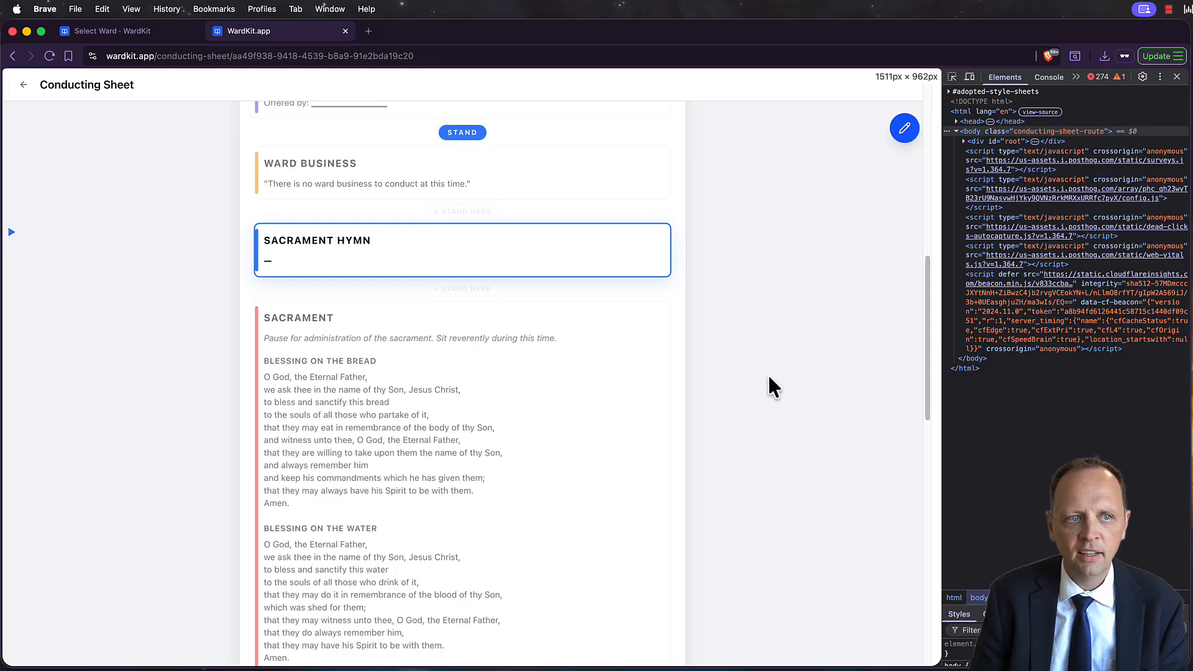
Leave the conducting sheet and look over the ward's Directory import page and the Maps overview
{"action": "left_click", "coordinate": [911, 130]}
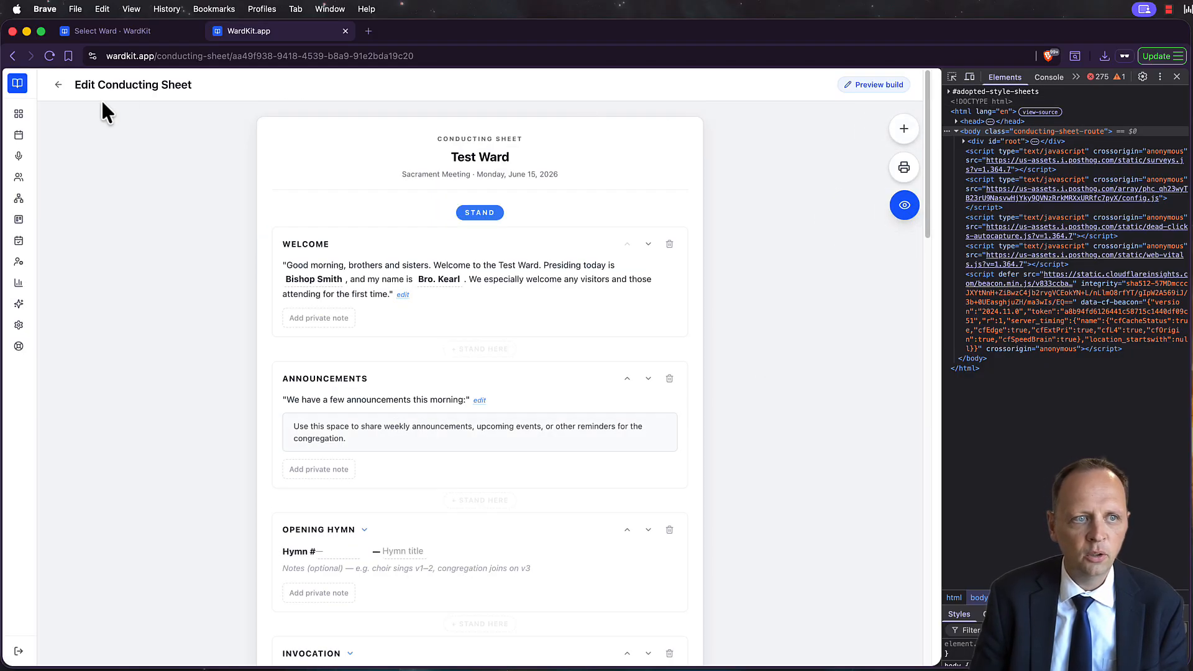
{"action": "left_click", "coordinate": [56, 87]}
{"action": "mouse_move", "coordinate": [18, 184]}
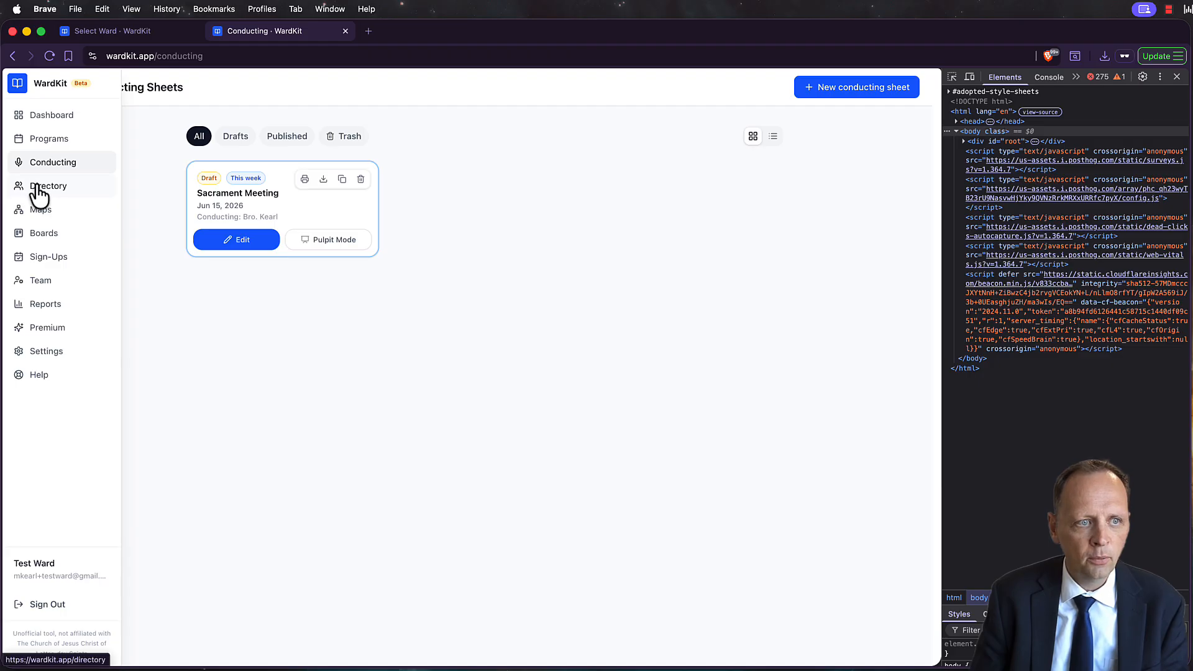
{"action": "left_click", "coordinate": [40, 189]}
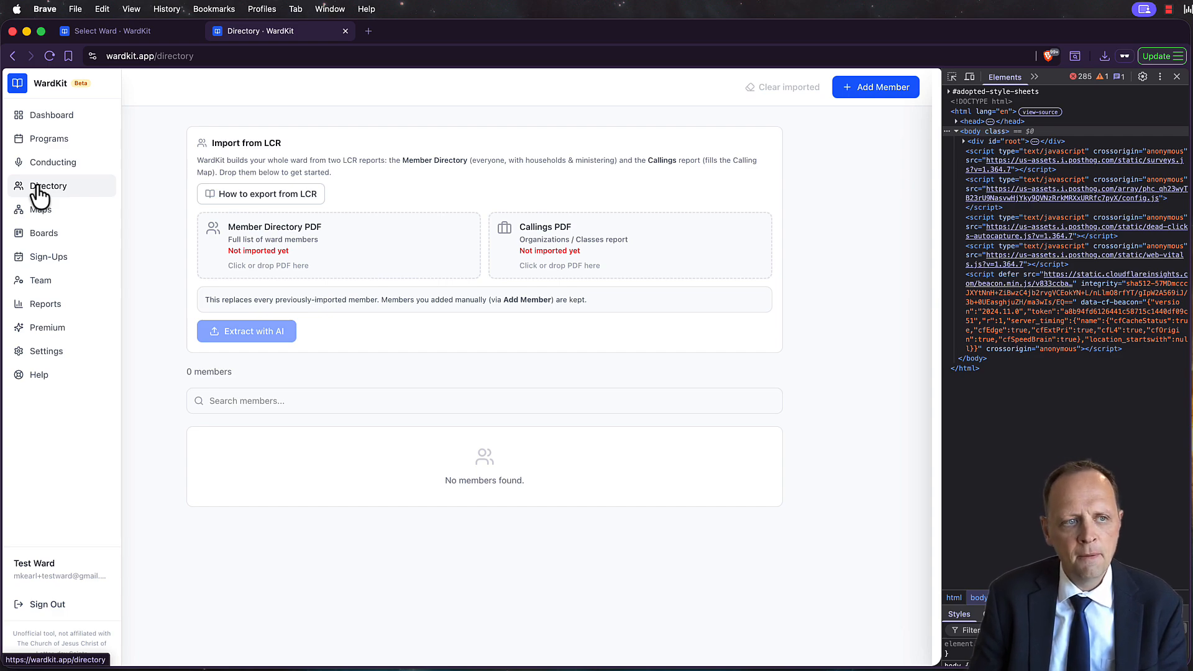
{"action": "left_click", "coordinate": [40, 211]}
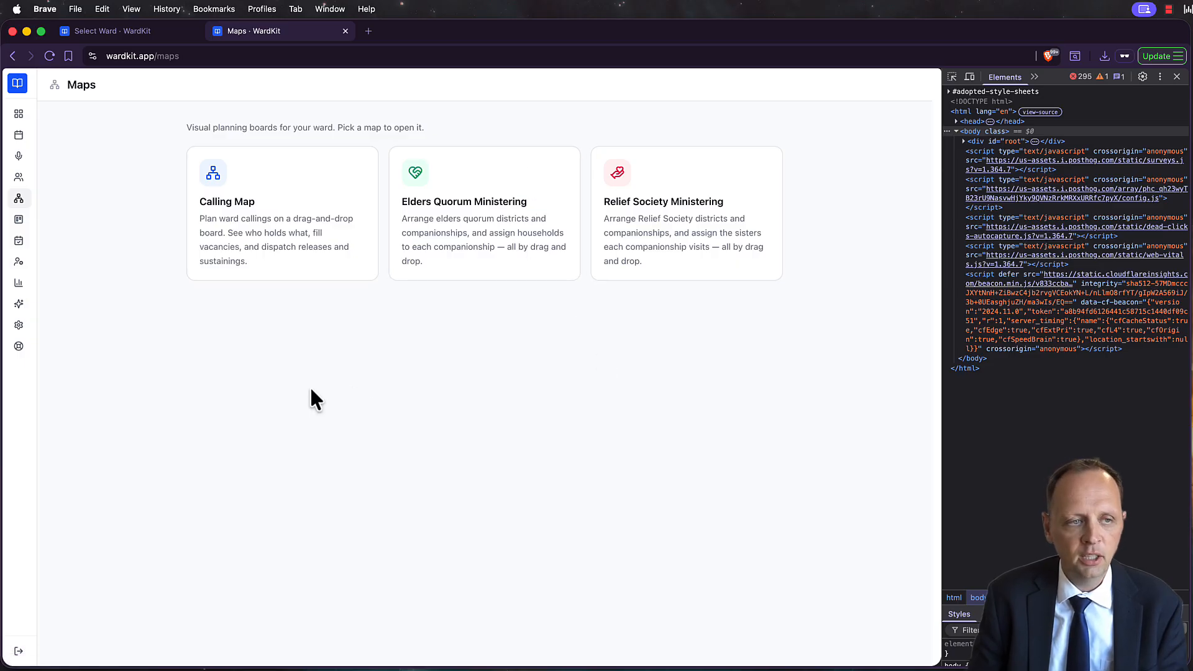
Create the first board in Boards with the name "To Do List for Bishopric"
{"action": "mouse_move", "coordinate": [21, 230]}
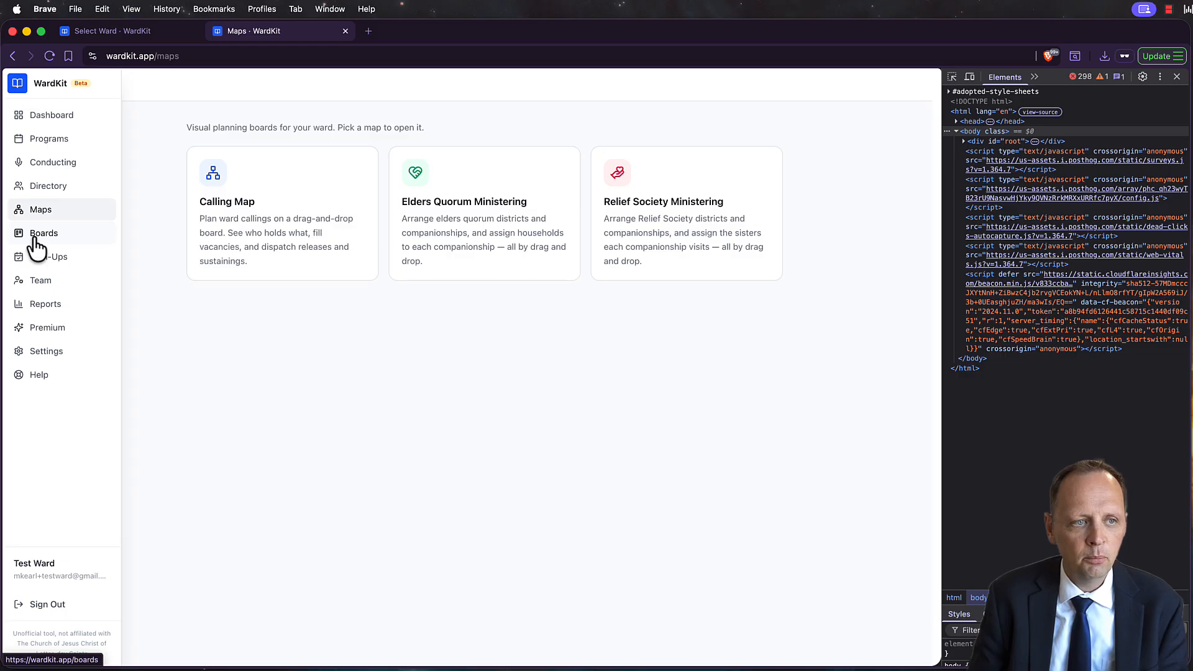
{"action": "left_click", "coordinate": [36, 239]}
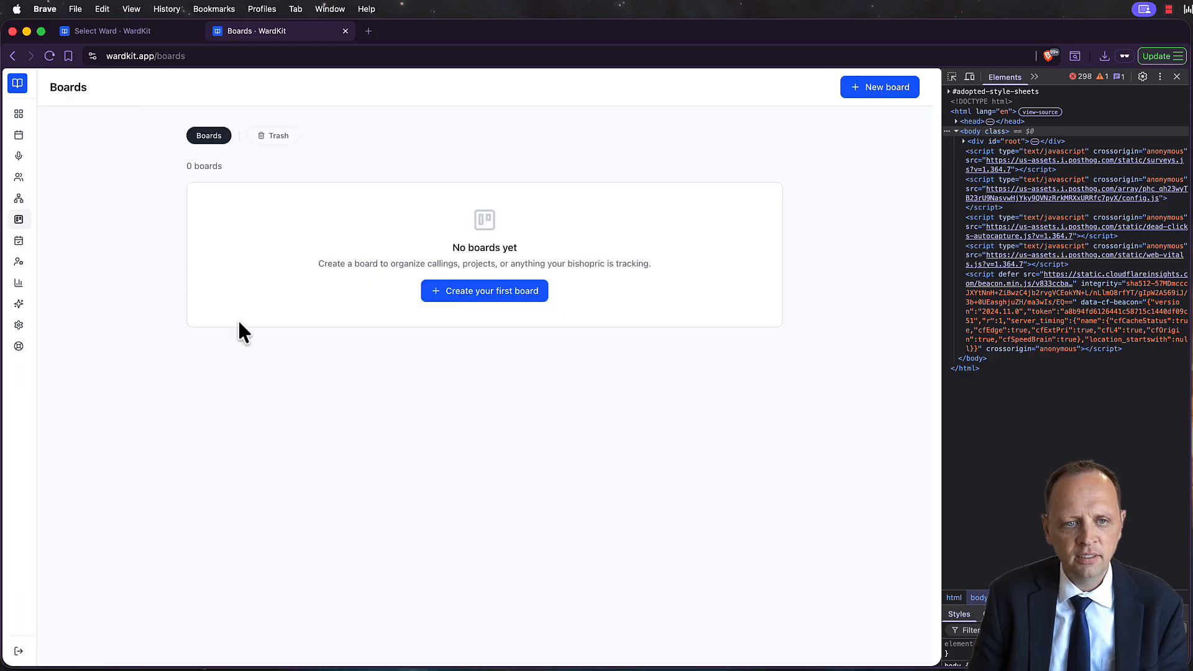
{"action": "left_click", "coordinate": [460, 291]}
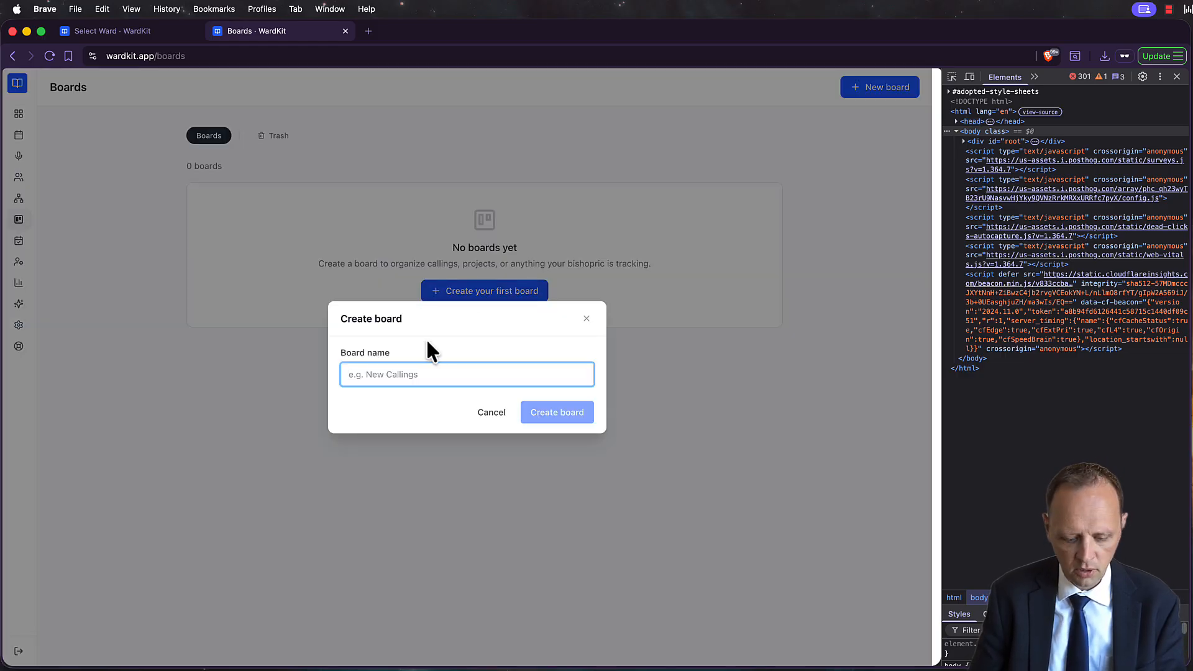
{"action": "type", "text": "To "}
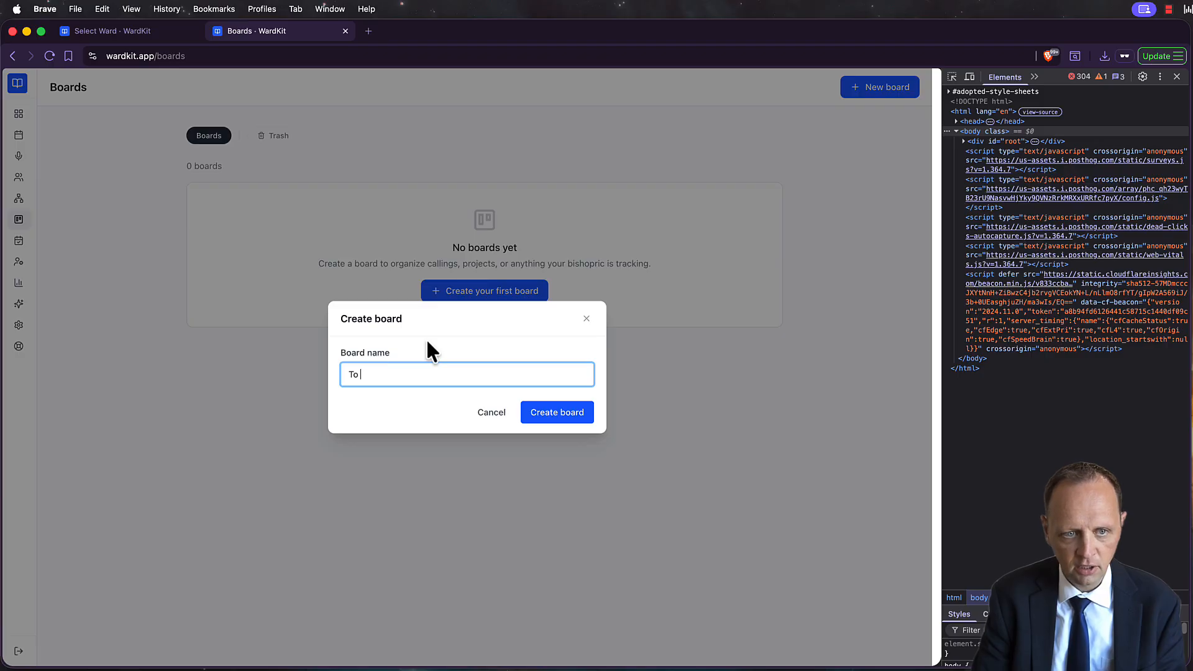
{"action": "type", "text": "Do List for"}
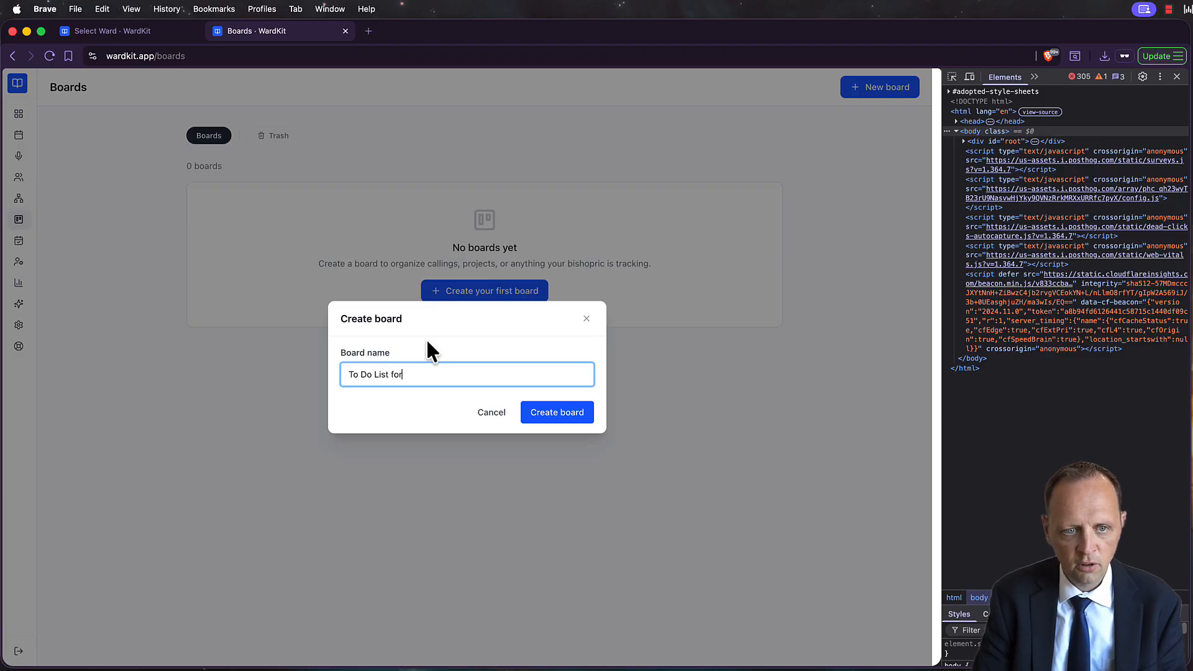
{"action": "type", "text": " Bishopric"}
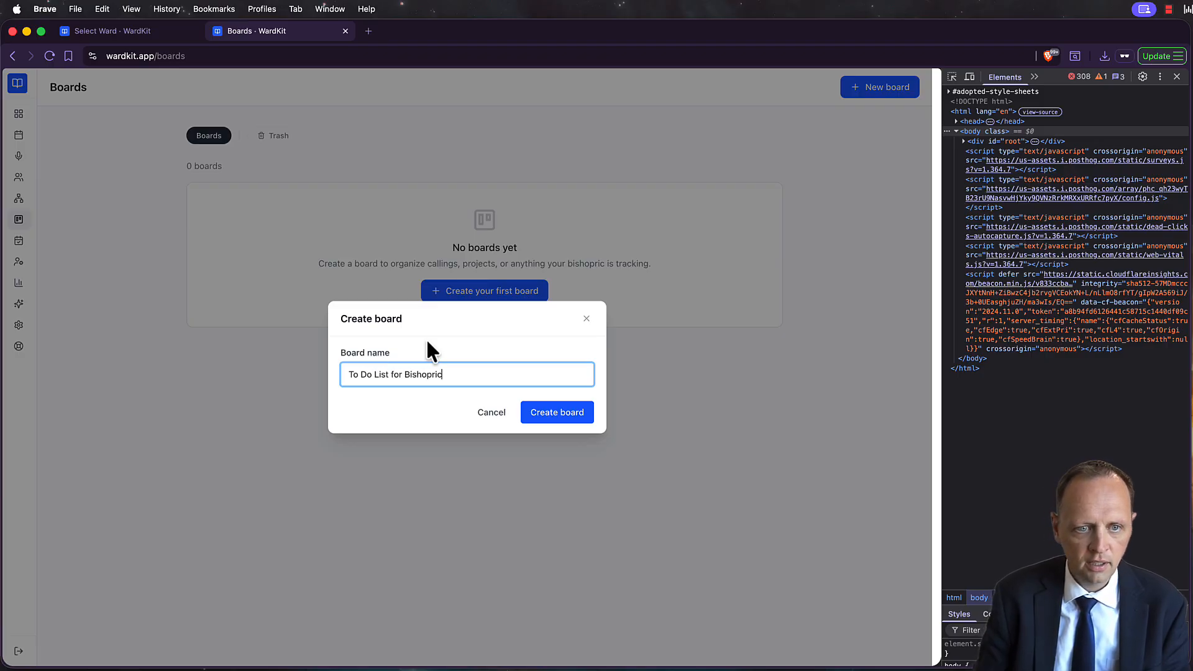
{"action": "left_click", "coordinate": [532, 413]}
{"action": "left_click", "coordinate": [233, 238]}
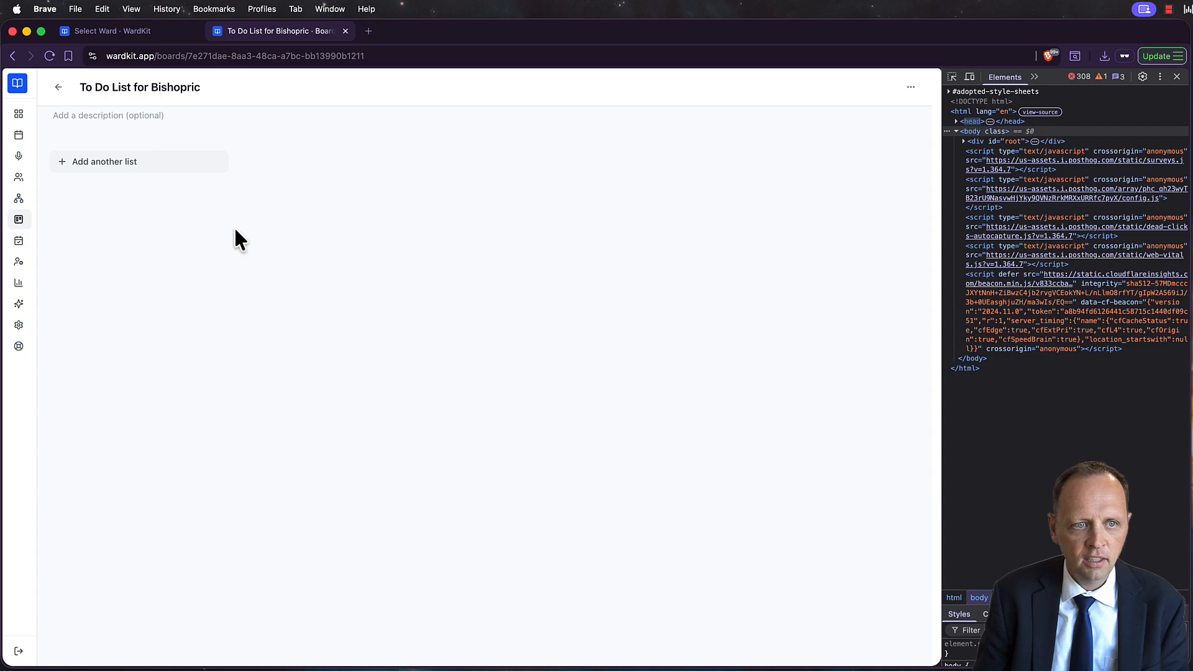
Add a list titled "Callings to Issue" to the bishopric board
{"action": "left_click", "coordinate": [137, 164]}
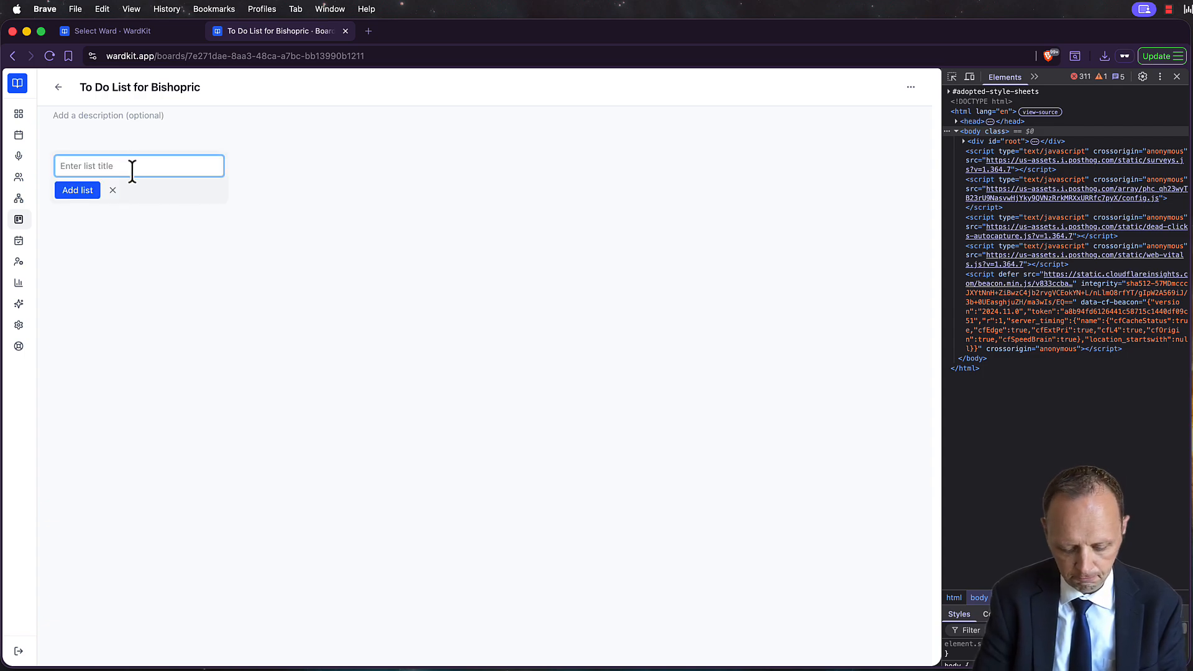
{"action": "type", "text": "Callings to Is"}
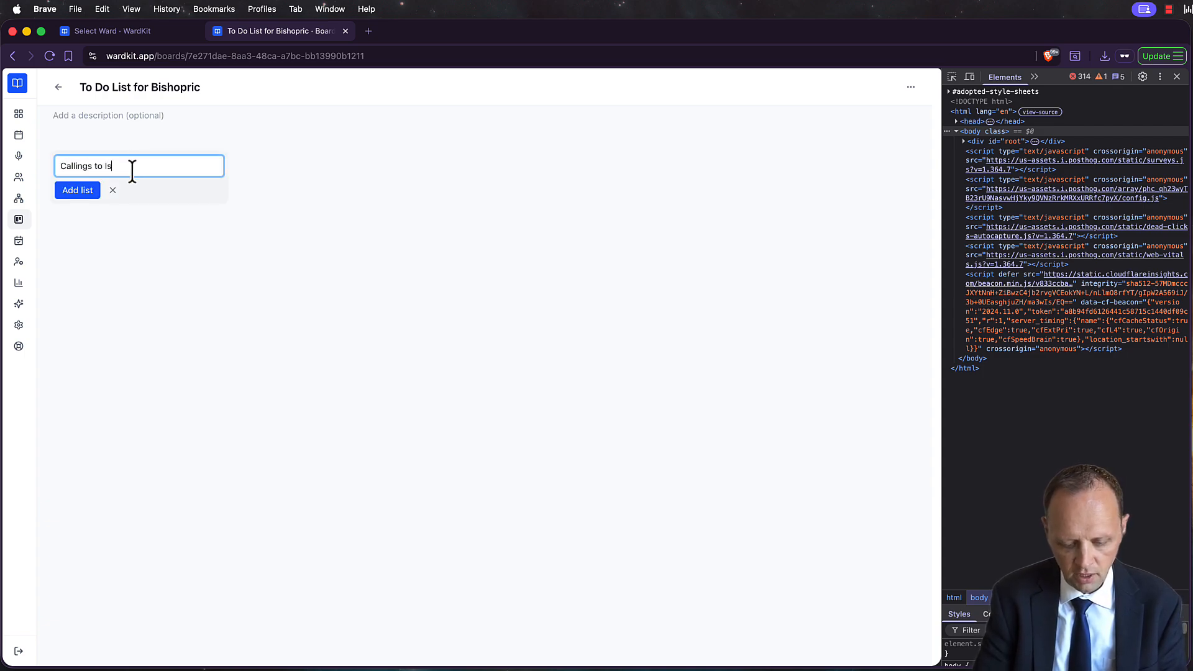
{"action": "type", "text": "sue"}
{"action": "key", "text": "Return"}
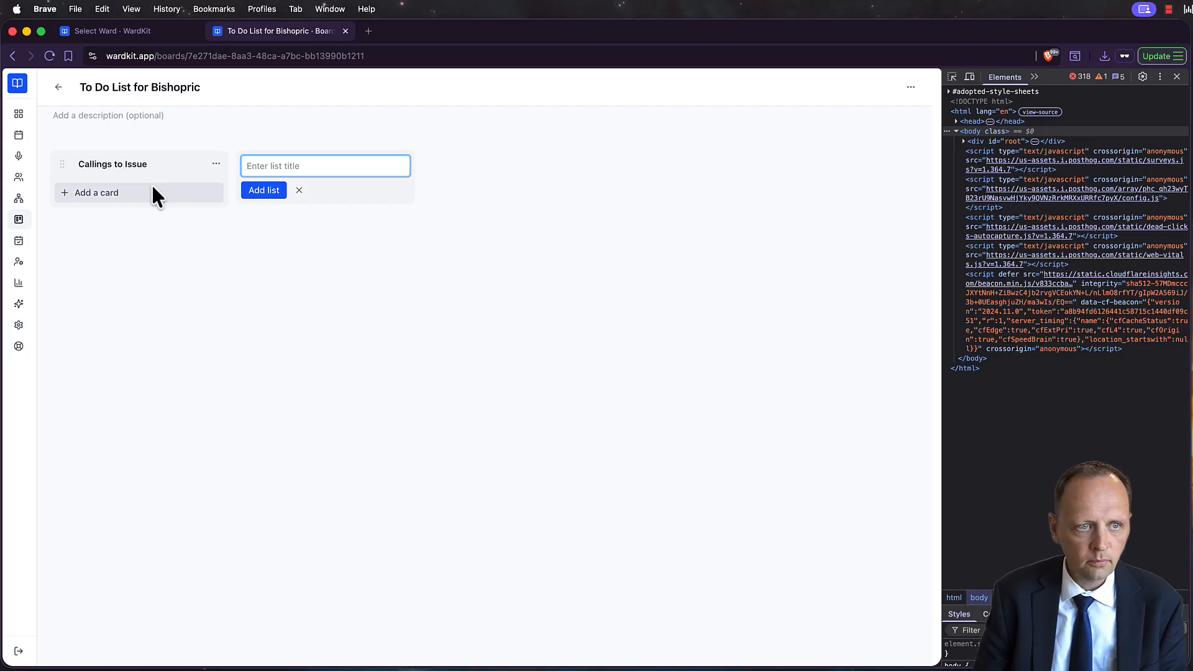
Add a card to the Callings to Issue list stating that the sister, by name, is called as Primary Worker
{"action": "left_click", "coordinate": [98, 192]}
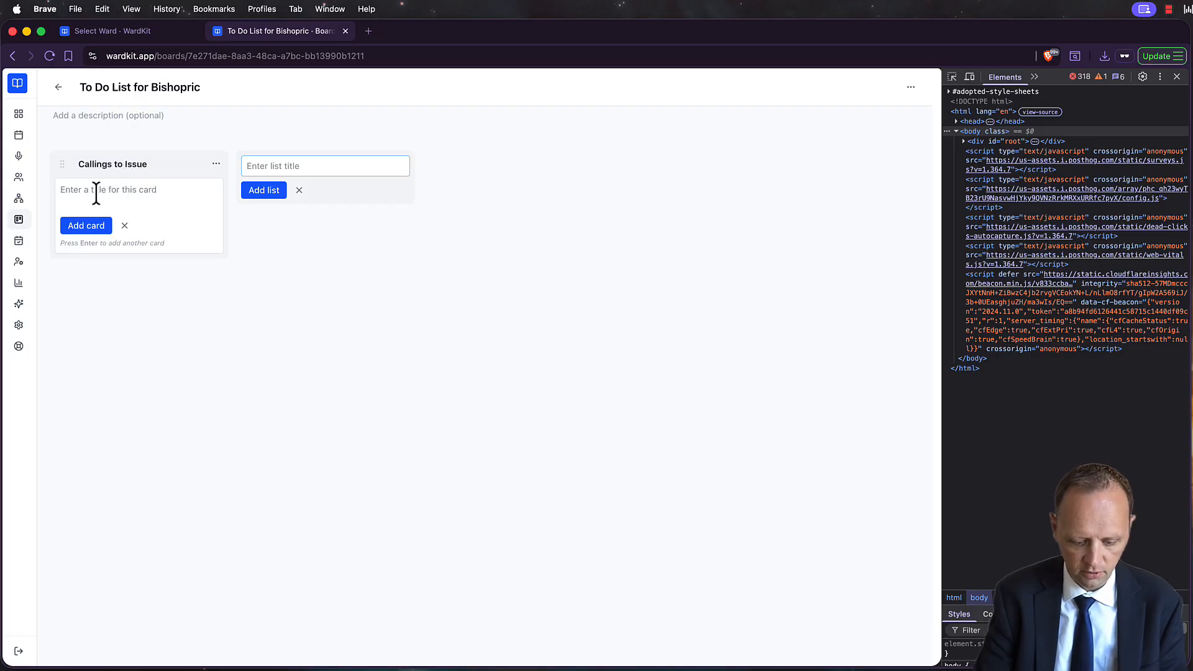
{"action": "type", "text": "Sis"}
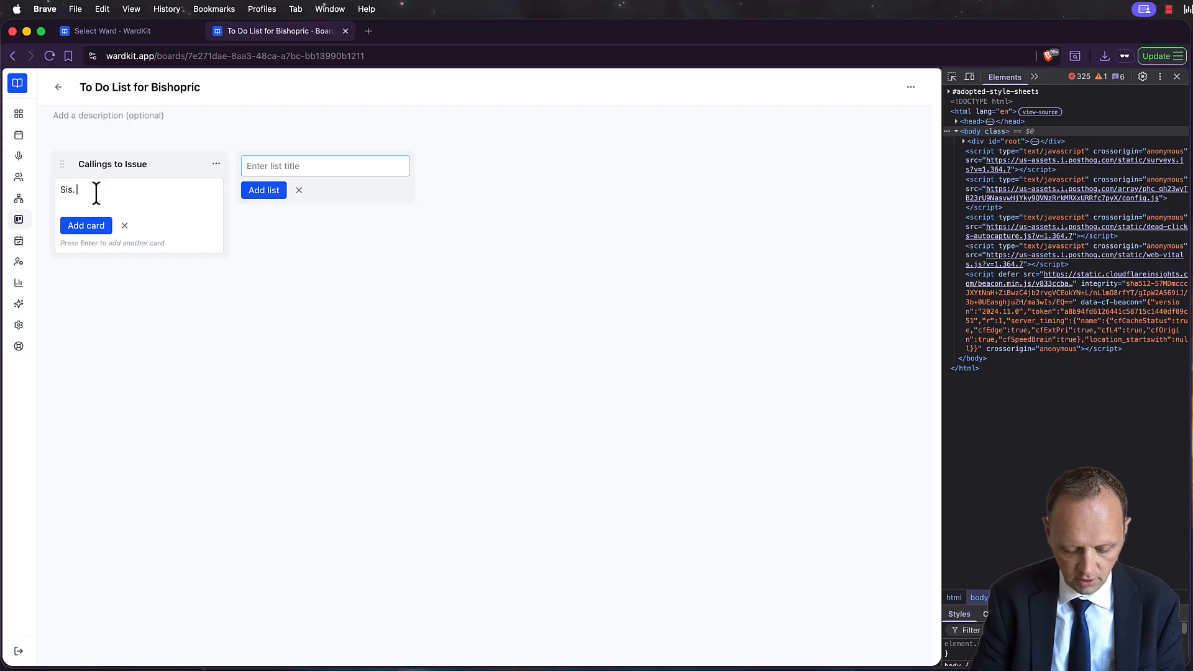
{"action": "type", "text": ". Smi"}
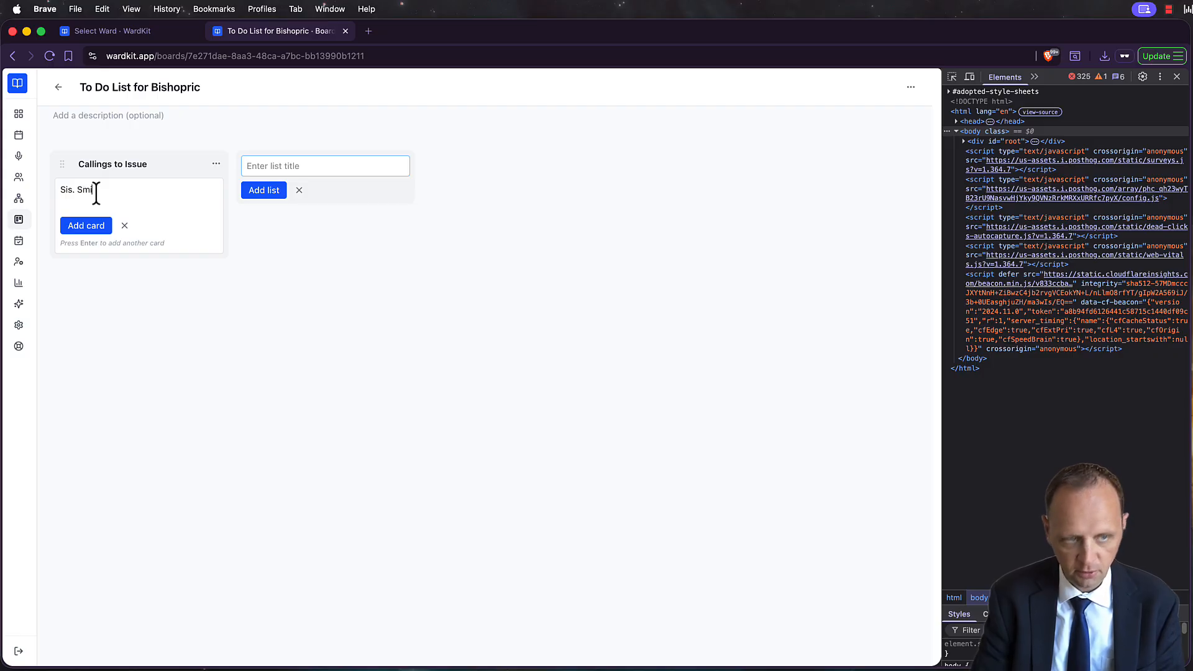
{"action": "type", "text": "th called as Primary"}
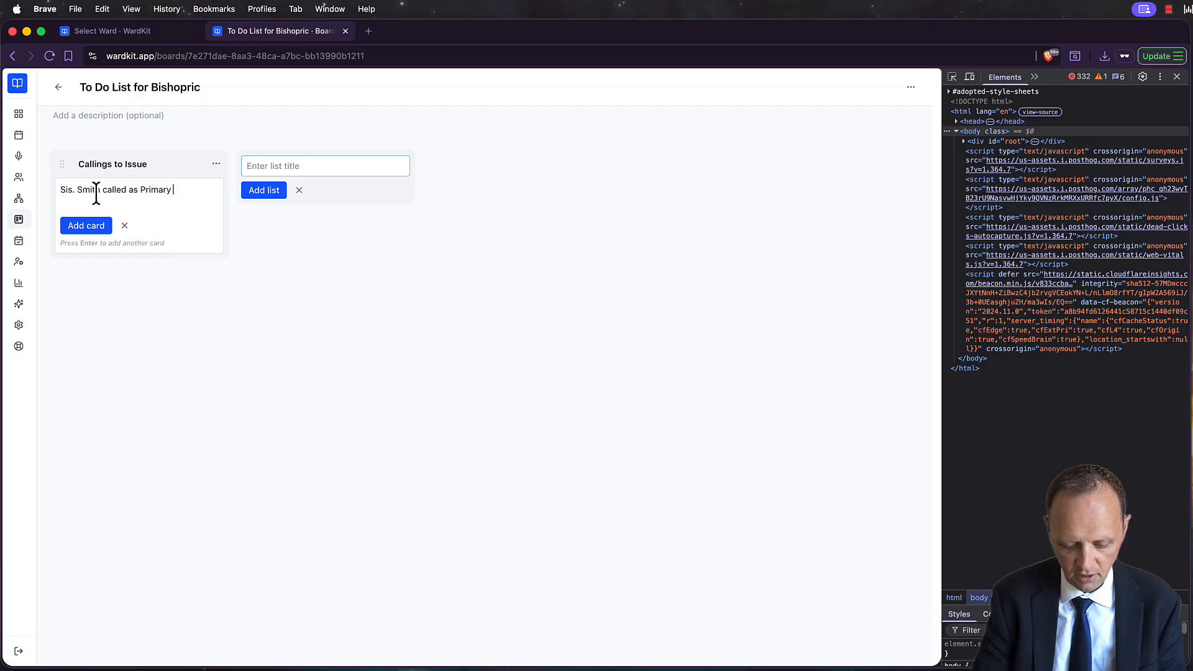
{"action": "type", "text": " Worker"}
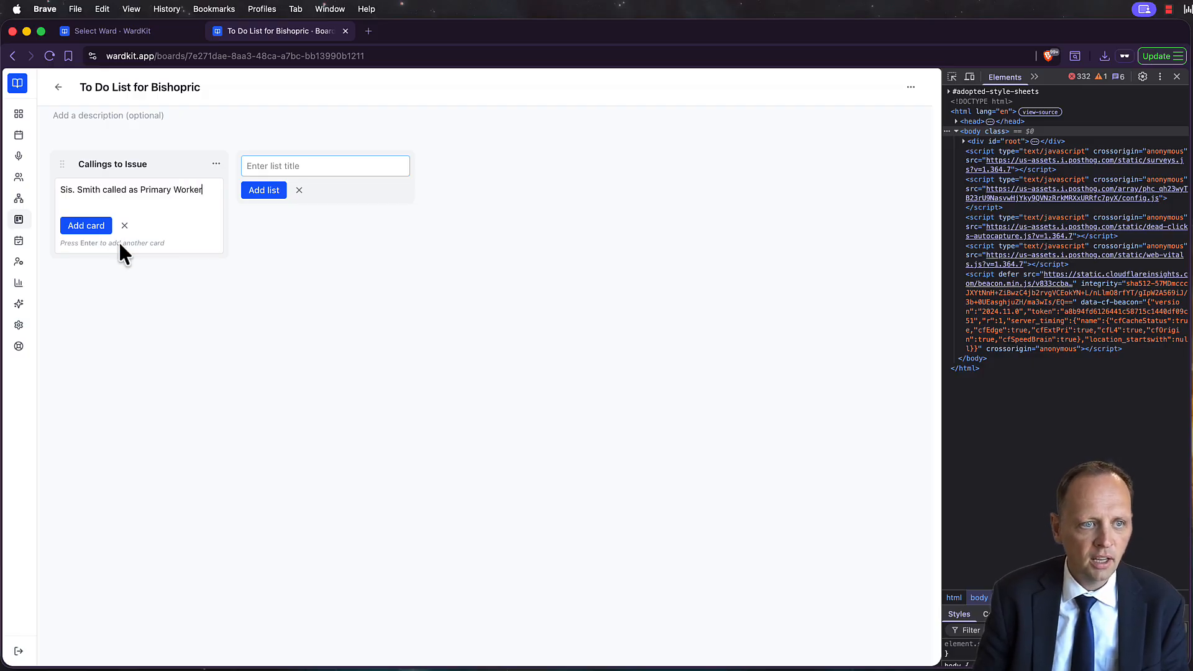
{"action": "key", "text": "Return"}
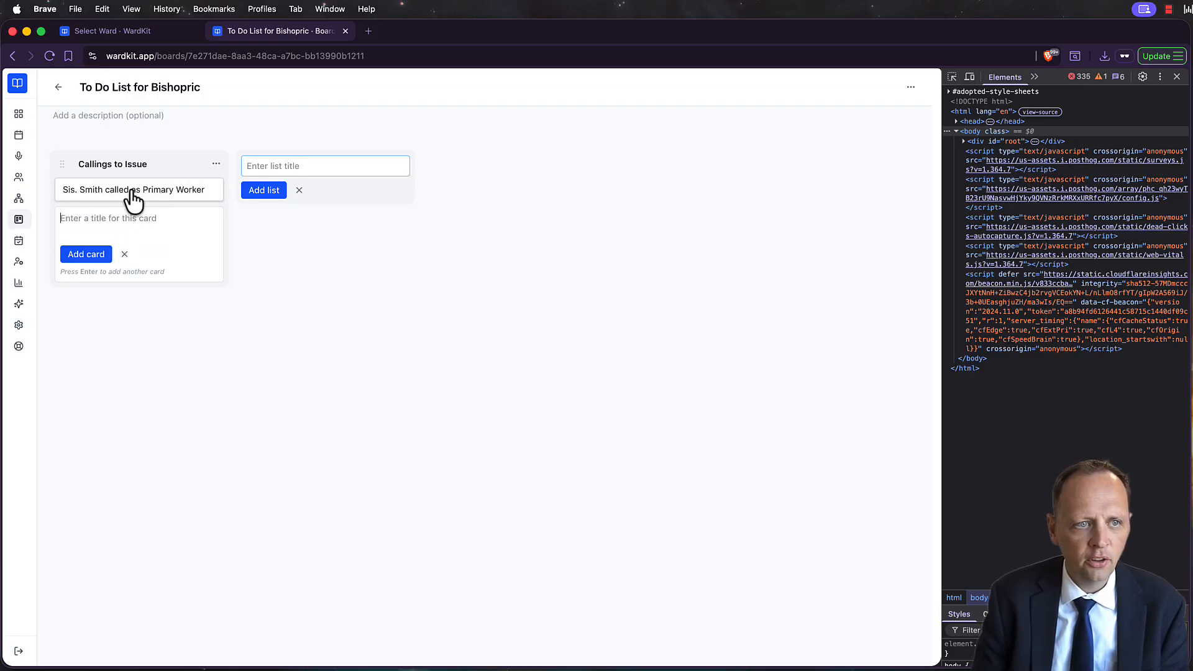
Add a second list titled "Callings Issued" to the board
{"action": "left_click", "coordinate": [319, 166]}
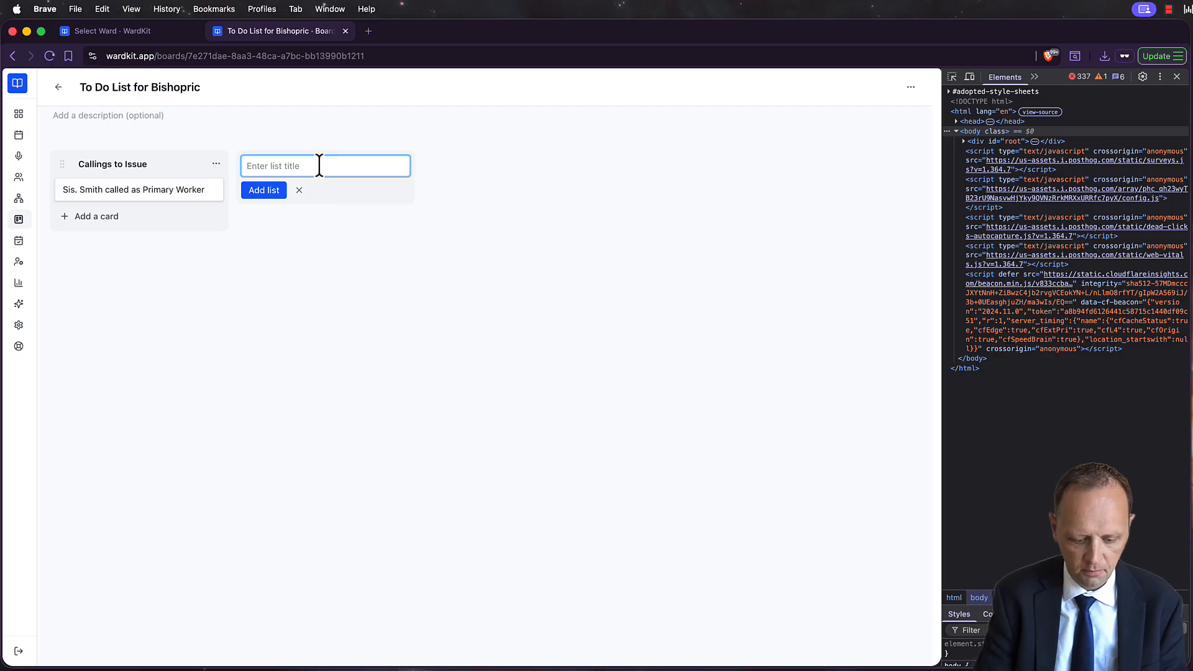
{"action": "type", "text": "Callings "}
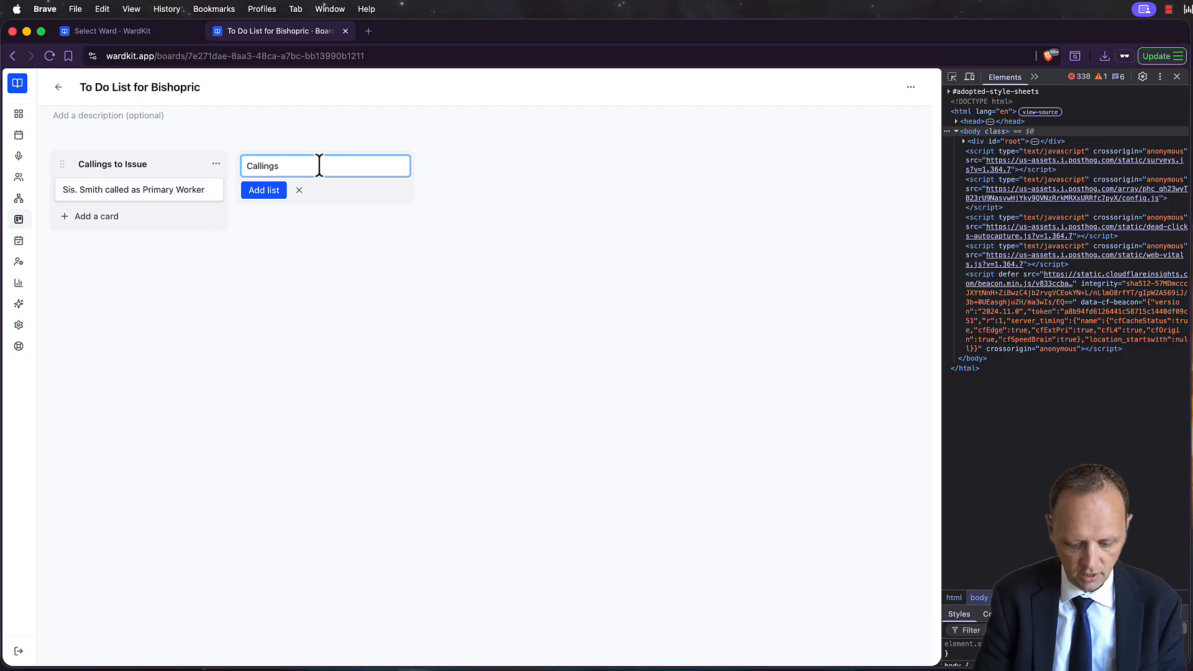
{"action": "type", "text": "Issued"}
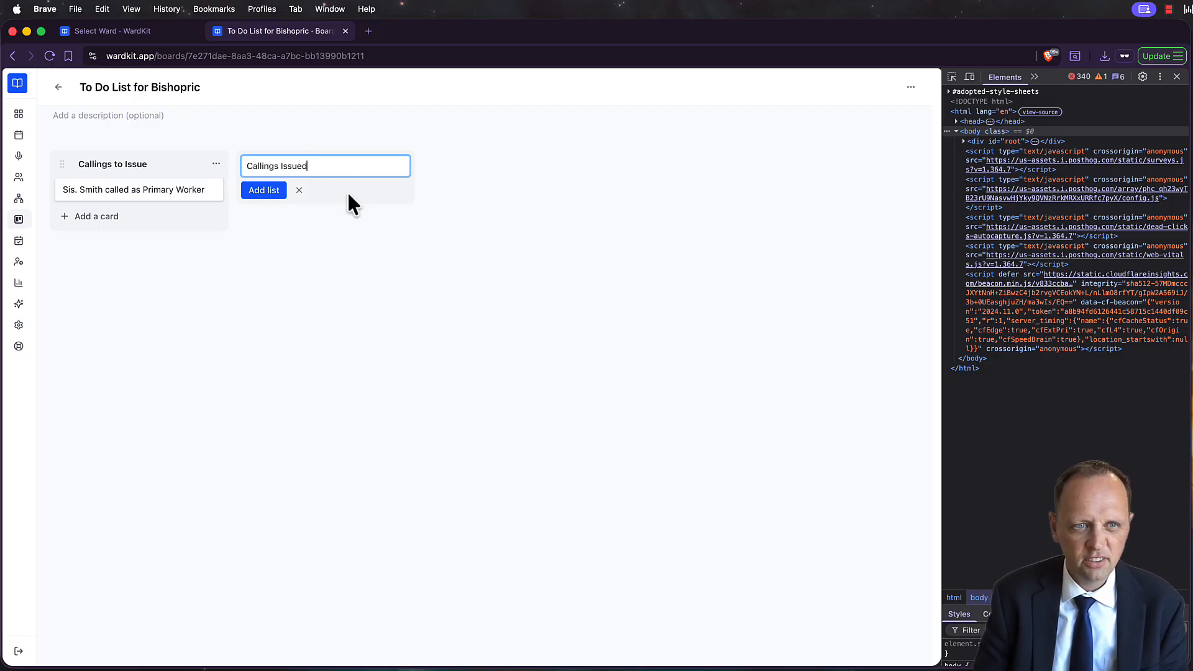
{"action": "key", "text": "Return"}
Move the Primary Worker card into the Callings Issued list and open its details at the description
{"action": "left_click_drag", "start_coordinate": [191, 180], "coordinate": [306, 192]}
{"action": "left_click", "coordinate": [295, 192]}
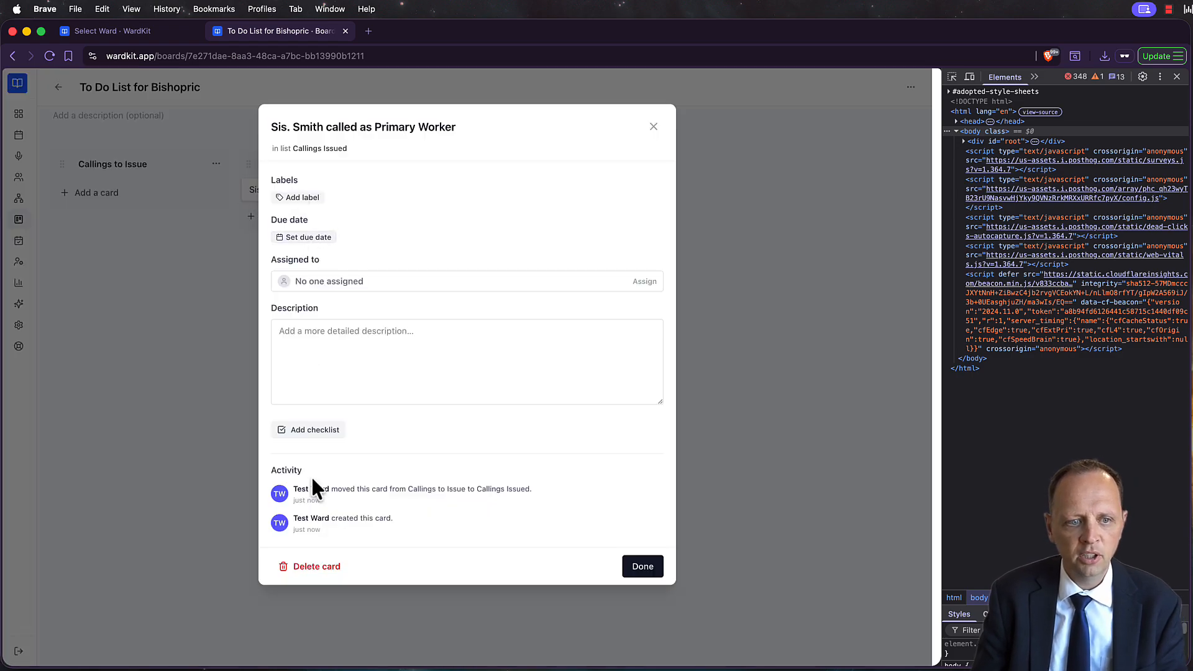
{"action": "left_click", "coordinate": [335, 338]}
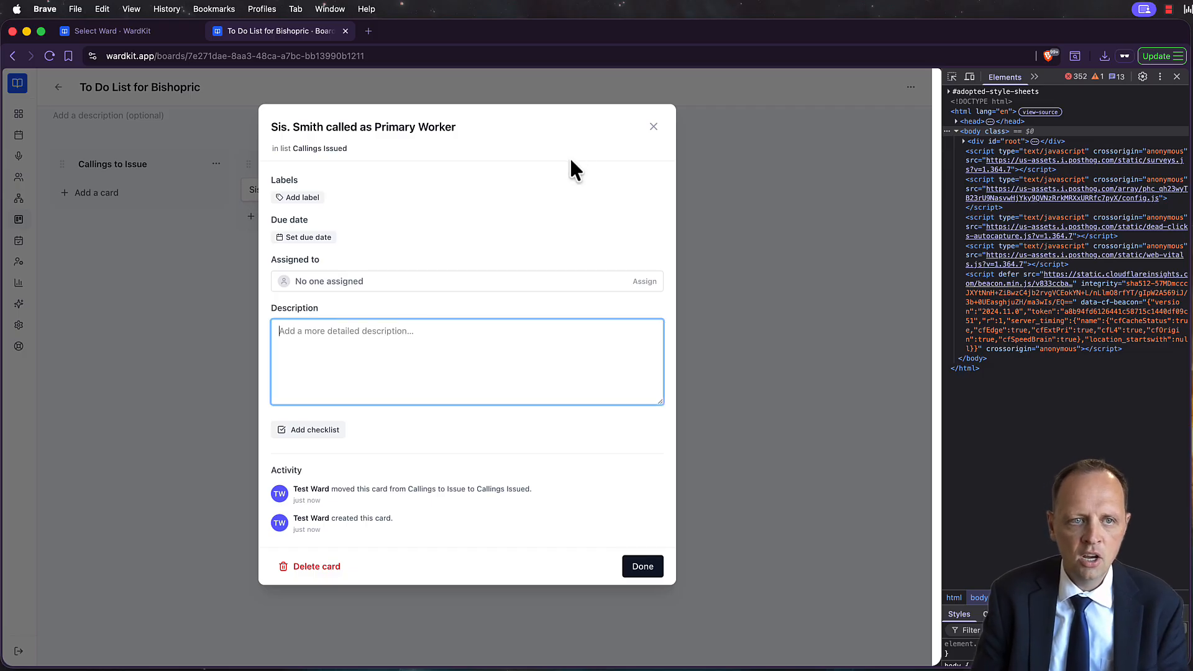
Check the Primary Worker card's details again, close the card, and close the browser's developer tools
{"action": "left_click", "coordinate": [653, 127]}
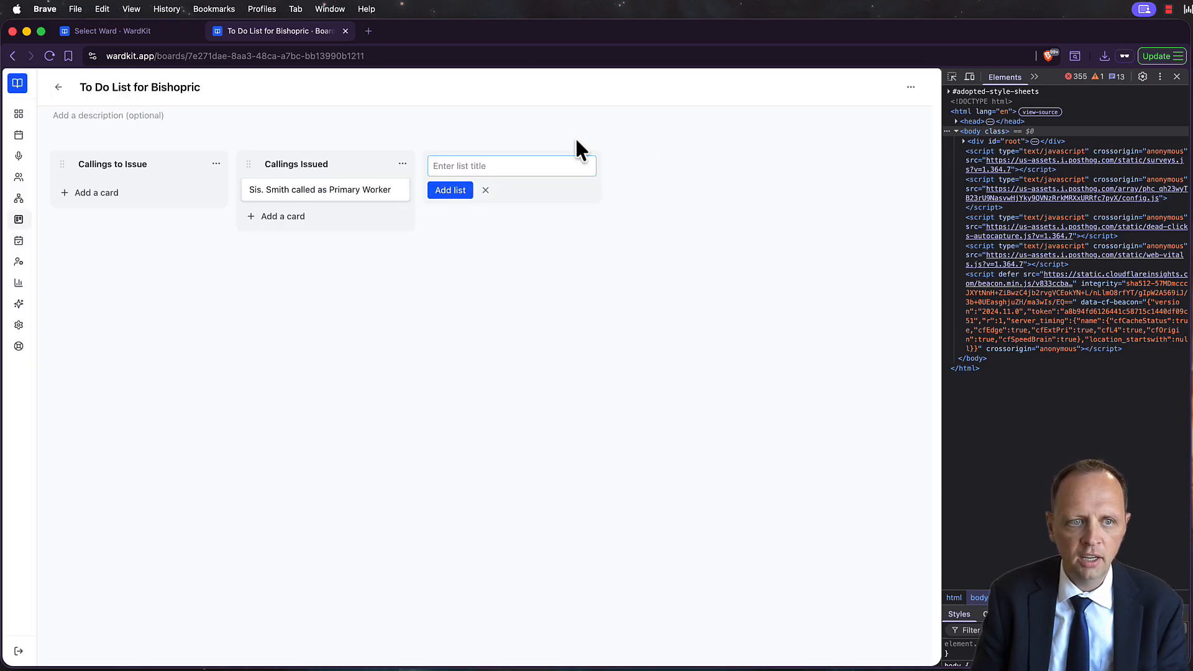
{"action": "left_click", "coordinate": [380, 194]}
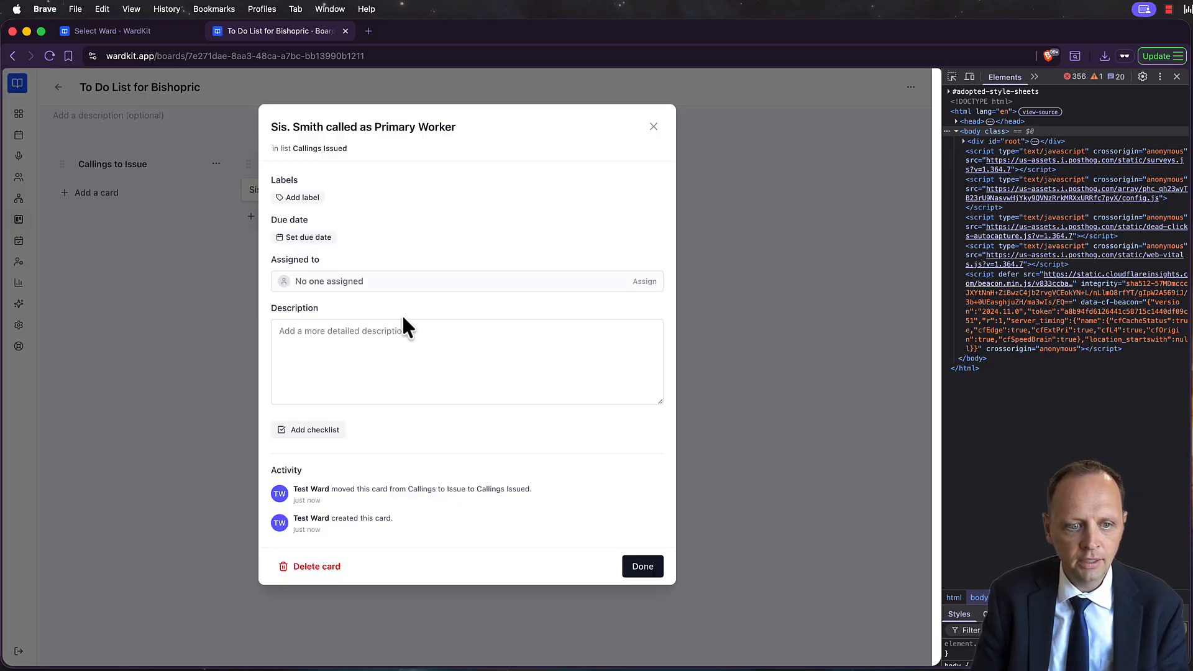
{"action": "left_click", "coordinate": [642, 567]}
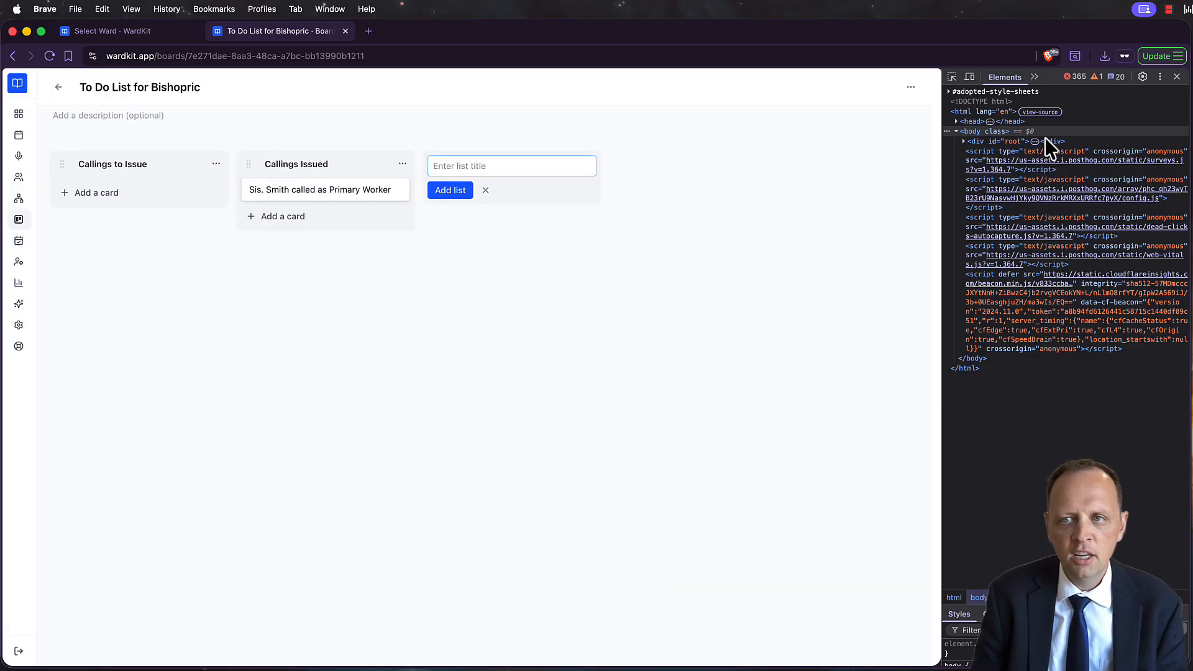
{"action": "left_click", "coordinate": [1175, 77]}
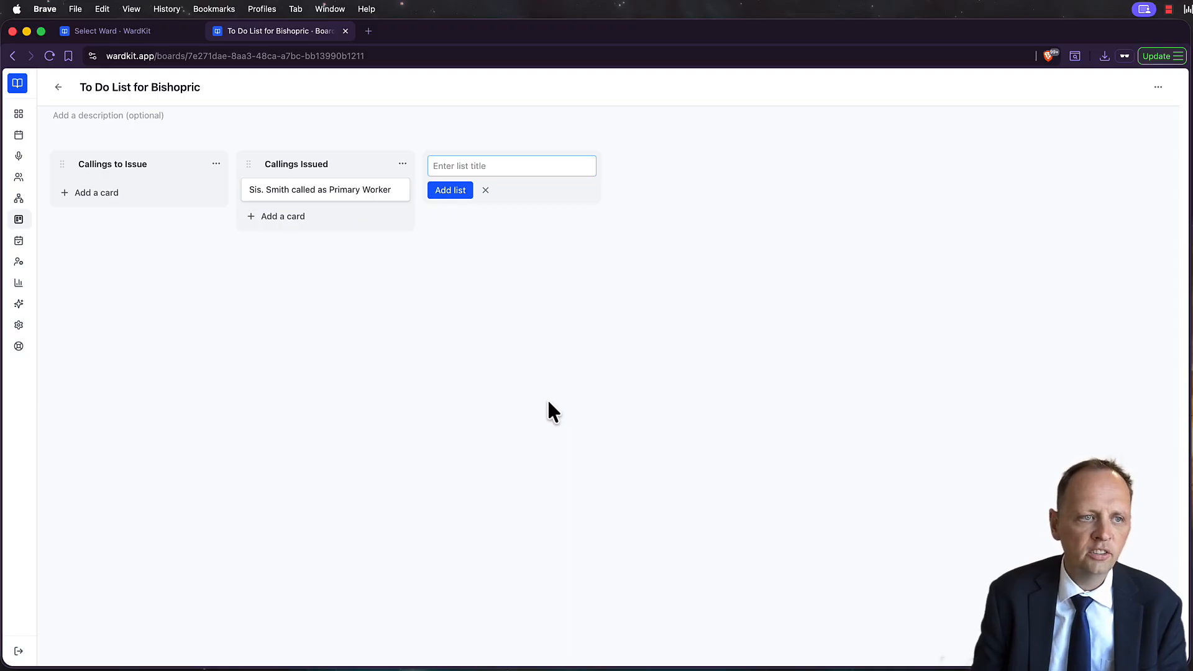
Create a new sign-up sheet titled "Tithing Settlement Sign Up"
{"action": "mouse_move", "coordinate": [32, 208]}
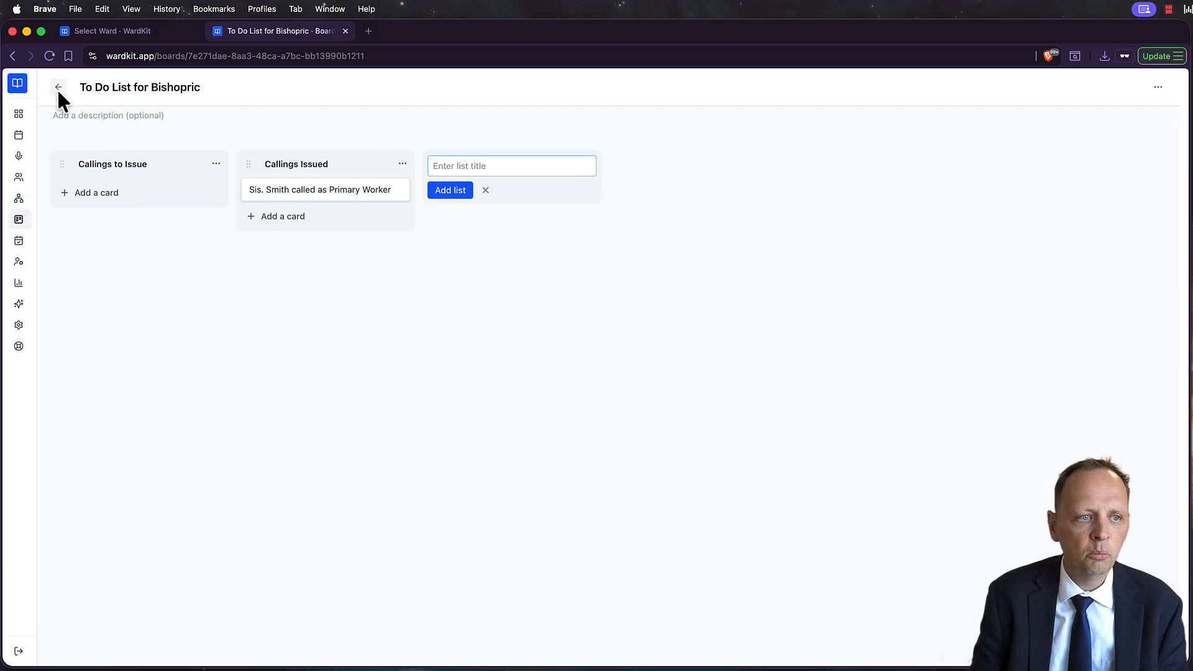
{"action": "left_click", "coordinate": [30, 258]}
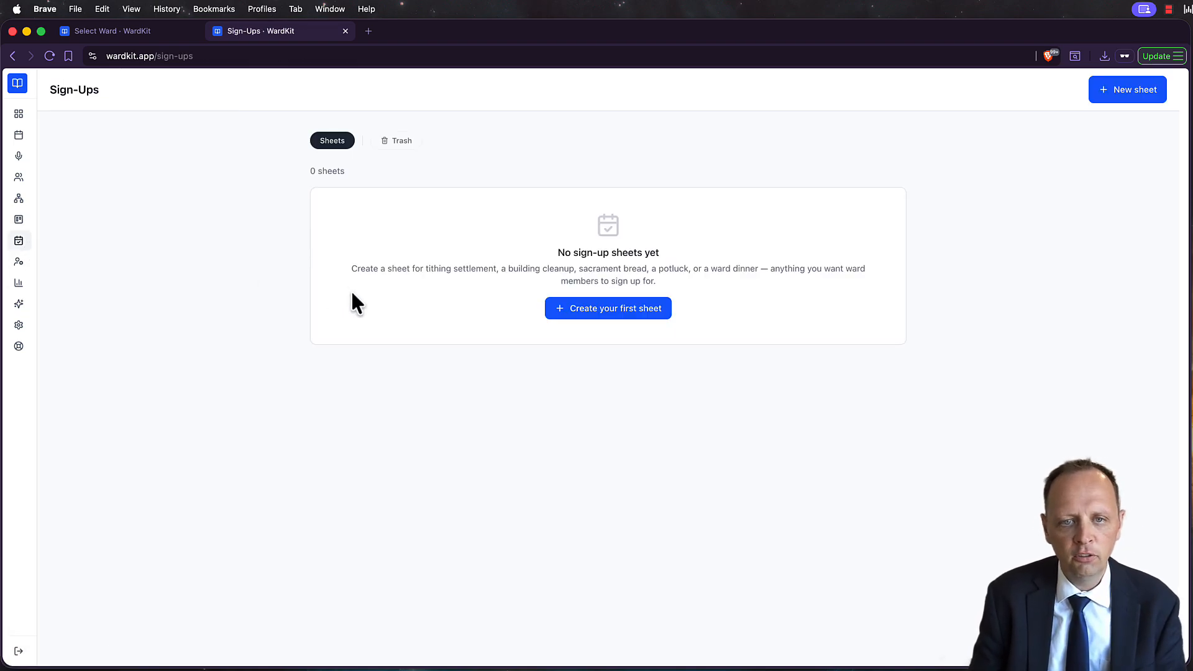
{"action": "left_click", "coordinate": [608, 310]}
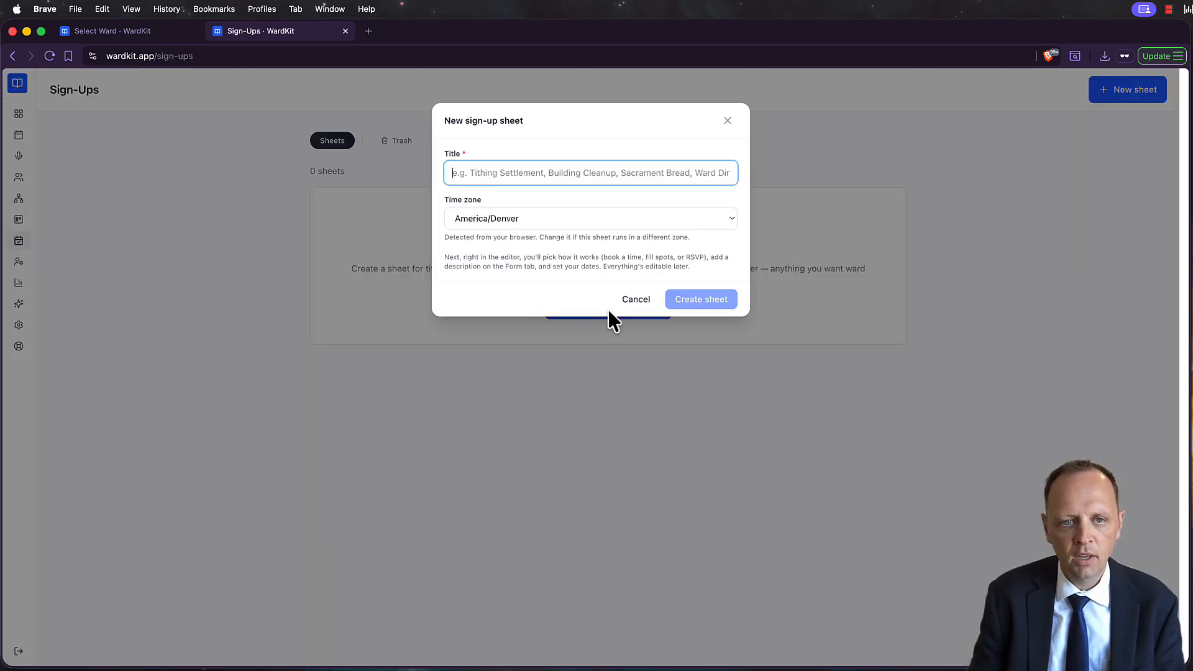
{"action": "type", "text": "Tithing "}
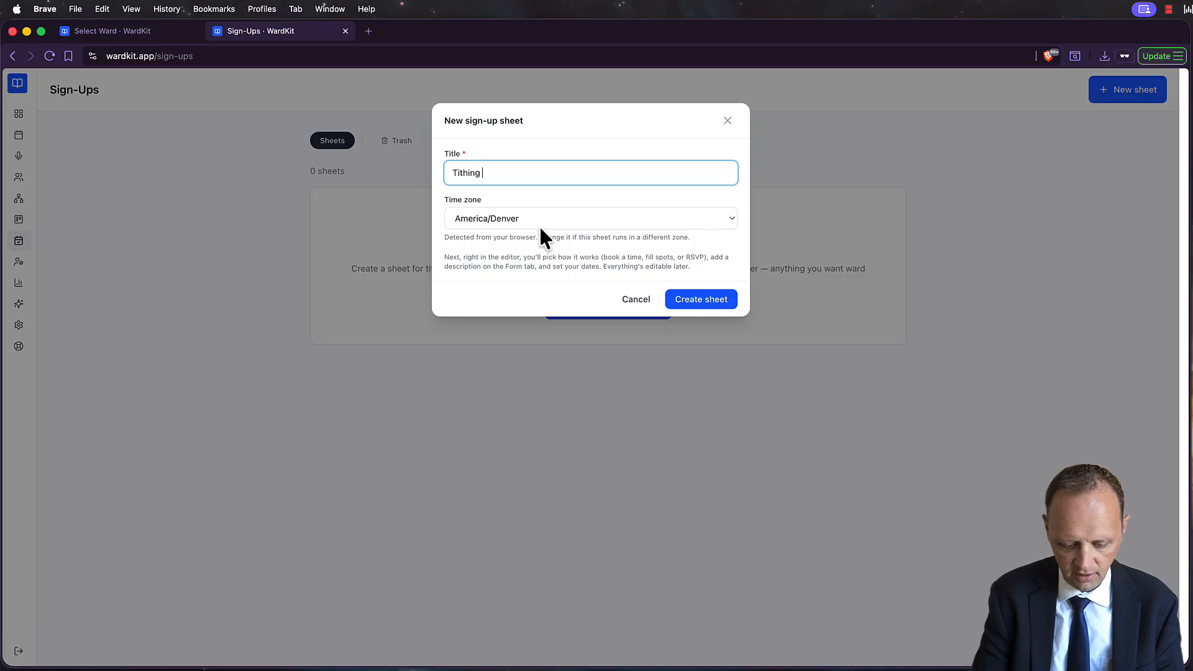
{"action": "type", "text": "Settlement "}
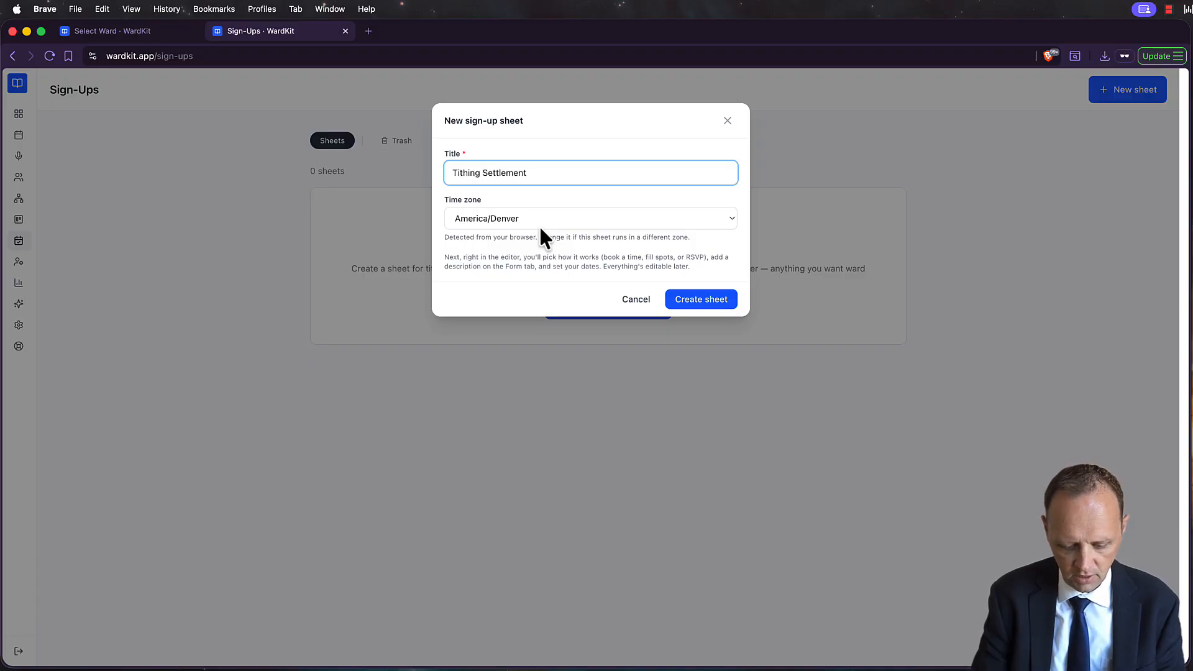
{"action": "type", "text": "Sign Up"}
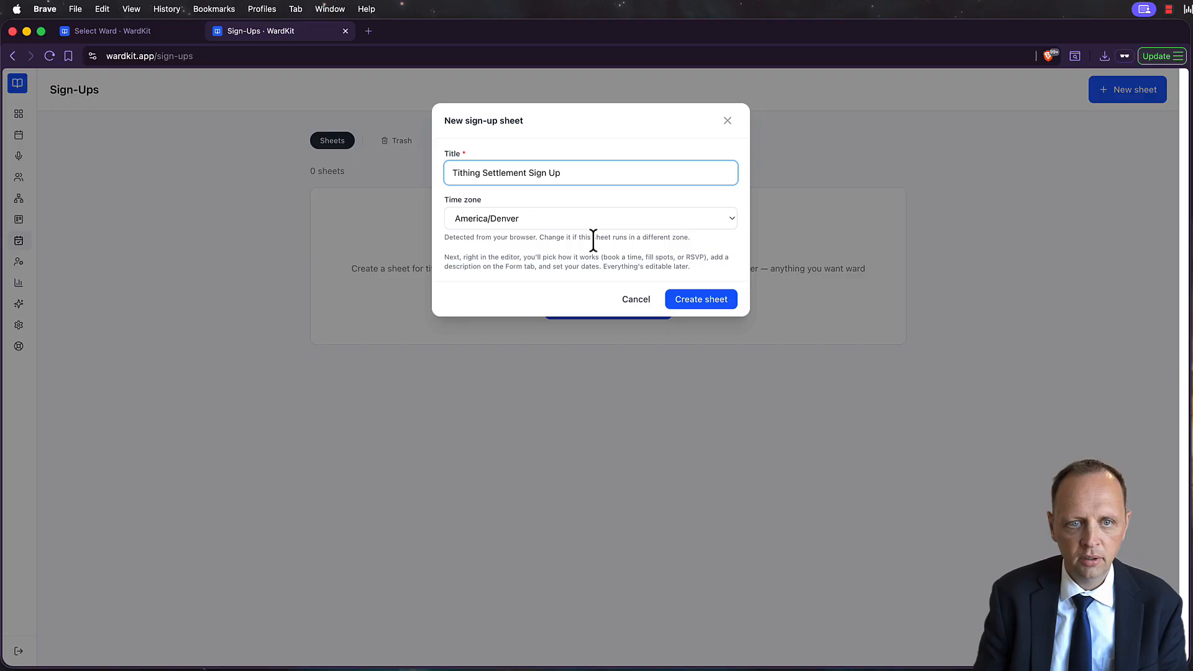
{"action": "left_click", "coordinate": [688, 298]}
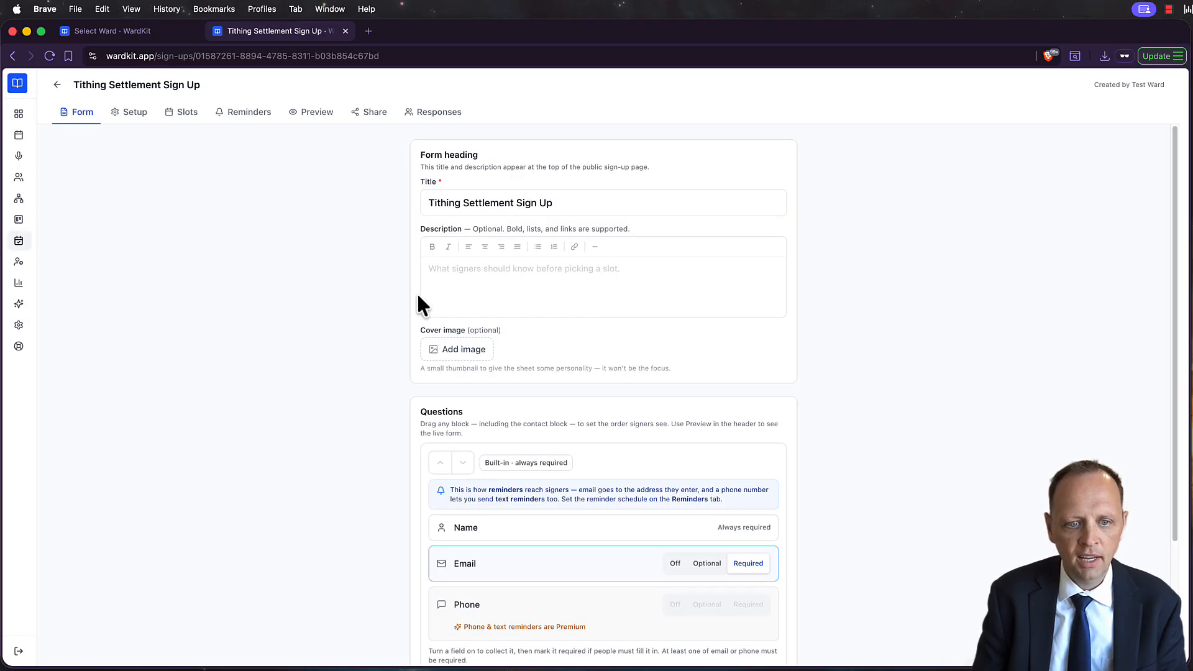
Add a short text question to the sign-up form and place it below the built-in contact block
{"action": "scroll", "coordinate": [417, 302], "scroll_direction": "down", "scroll_amount": 1}
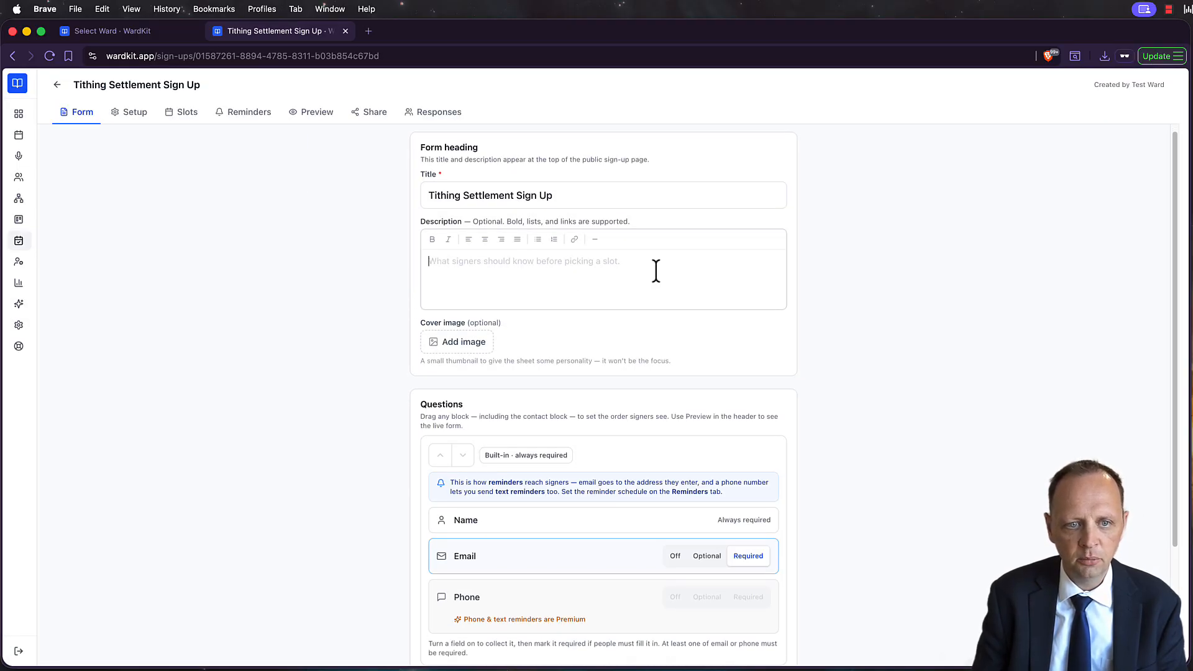
{"action": "scroll", "coordinate": [496, 385], "scroll_direction": "down", "scroll_amount": 5}
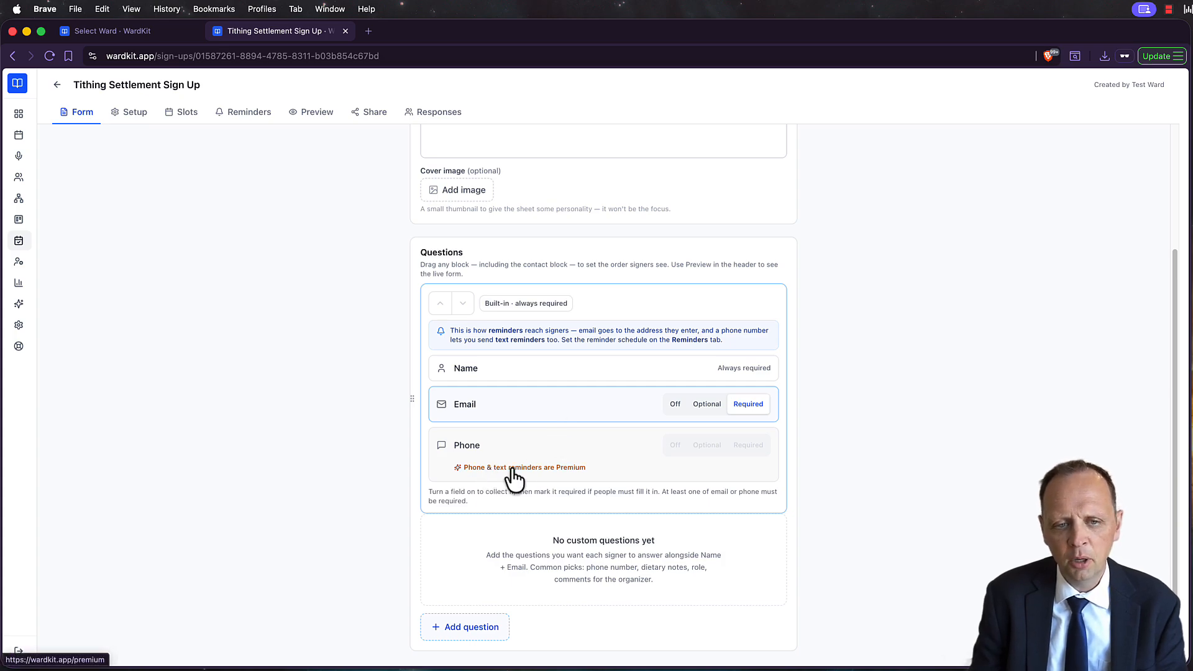
{"action": "mouse_move", "coordinate": [26, 314]}
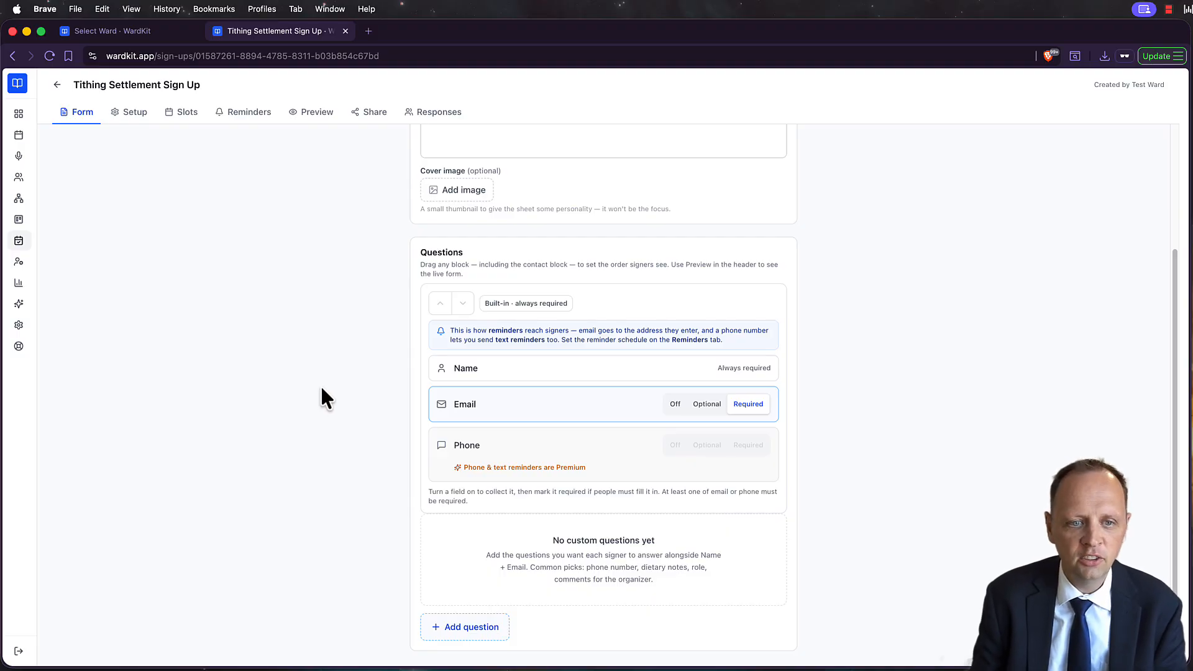
{"action": "left_click", "coordinate": [459, 626]}
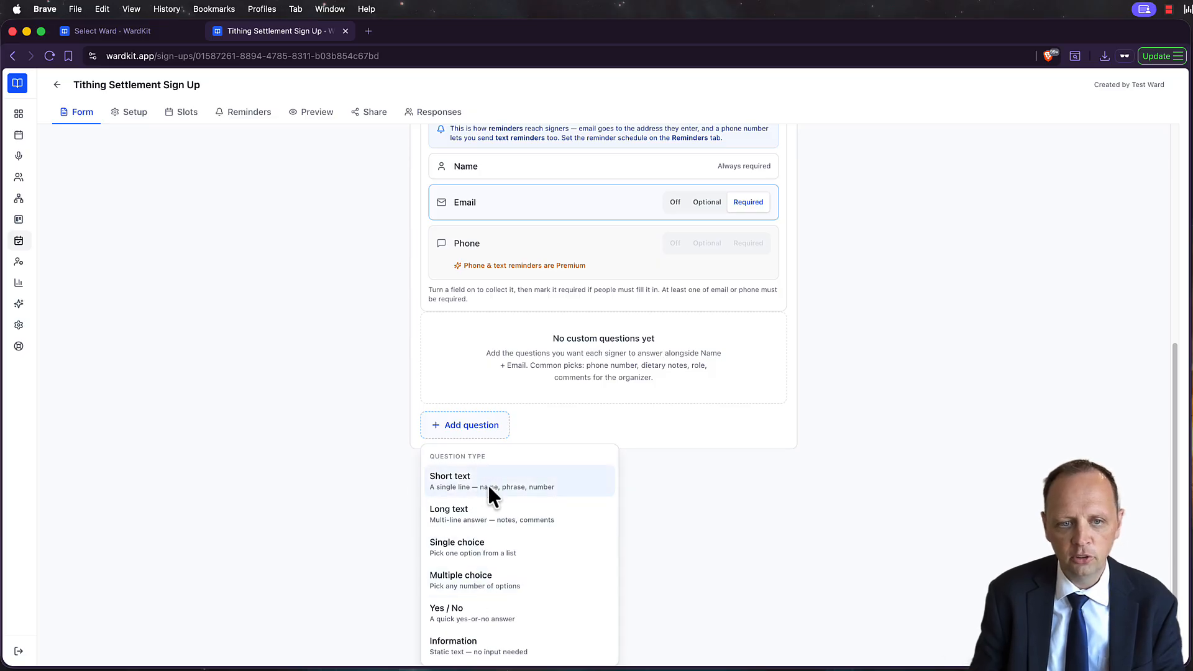
{"action": "left_click", "coordinate": [487, 482]}
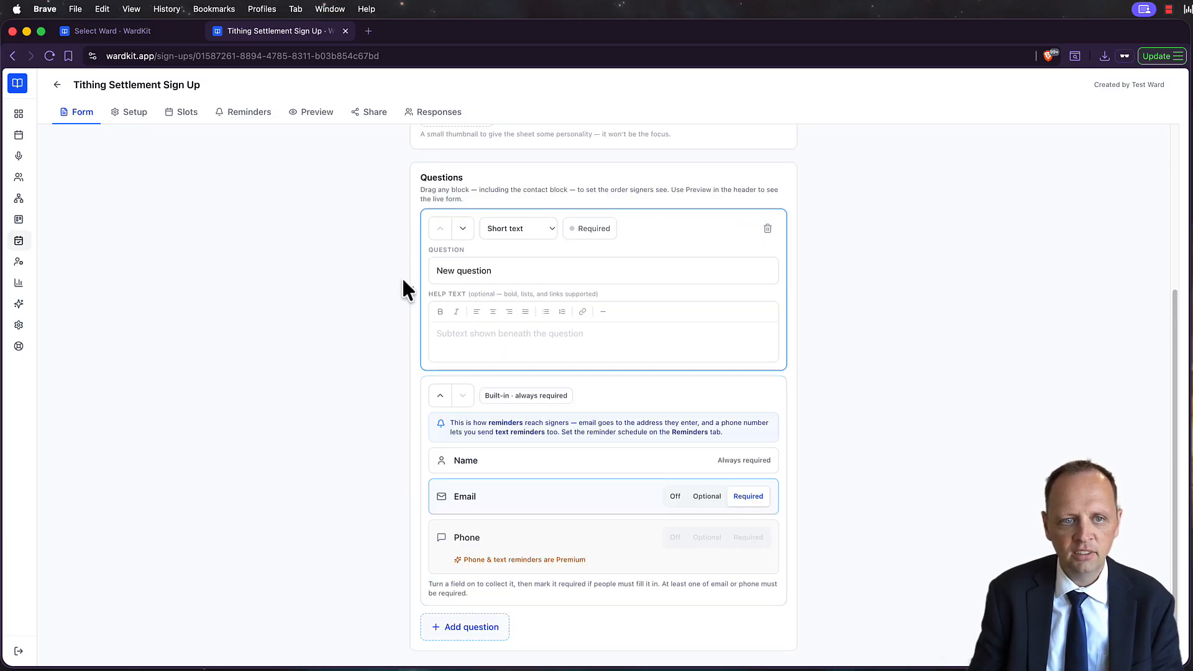
{"action": "left_click_drag", "start_coordinate": [410, 289], "coordinate": [420, 514]}
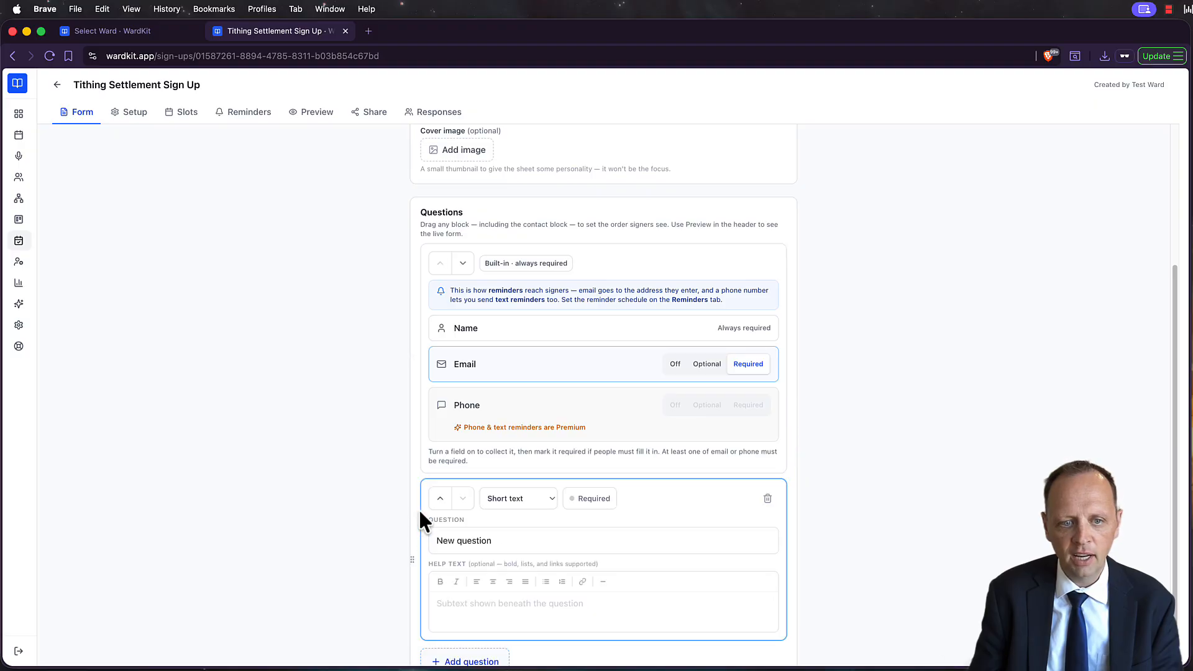
Compare the Book a time, Fill spots and RSVP / headcount sign-up types and select Fill spots
{"action": "left_click", "coordinate": [132, 112]}
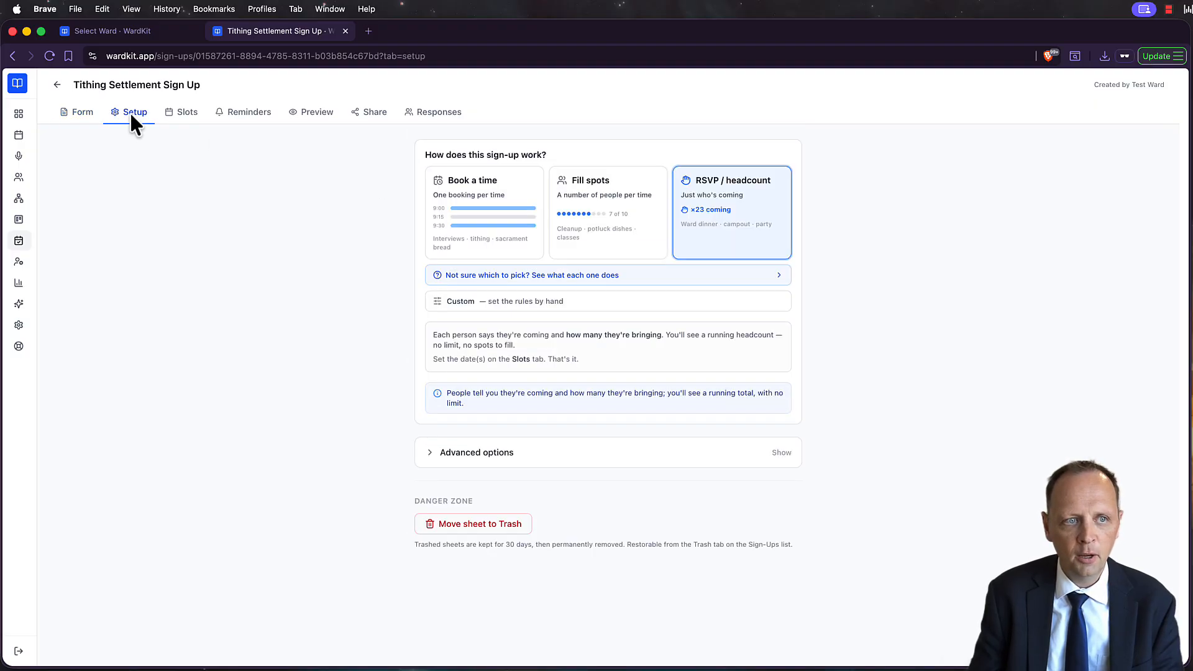
{"action": "left_click", "coordinate": [476, 217]}
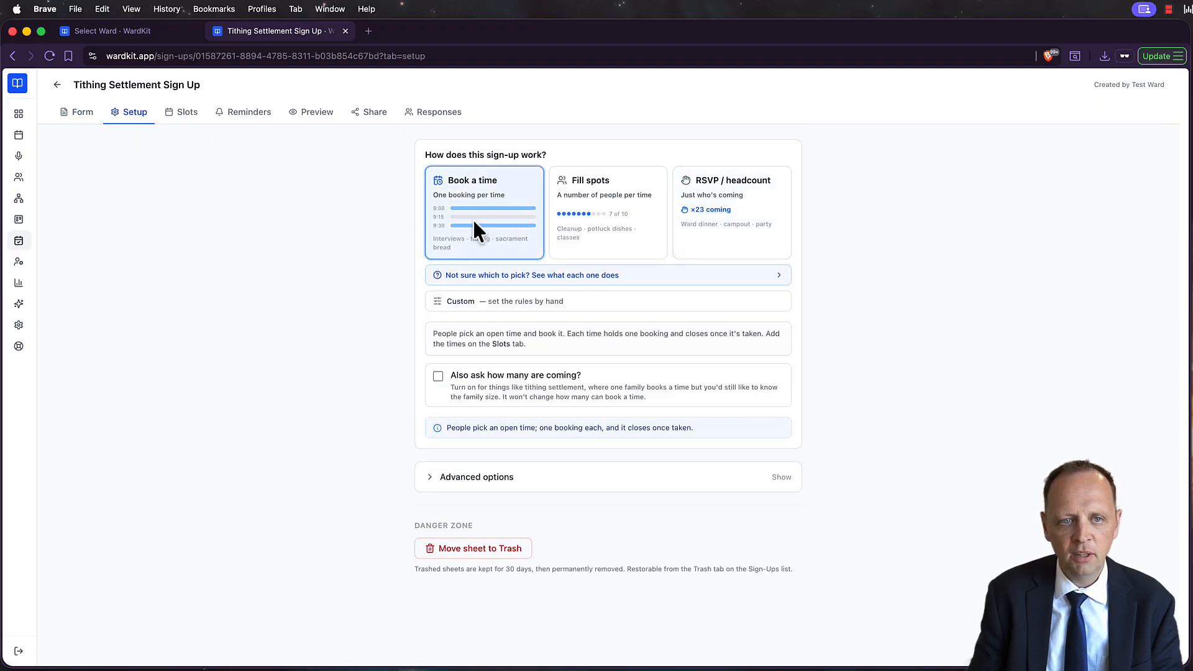
{"action": "left_click", "coordinate": [601, 244]}
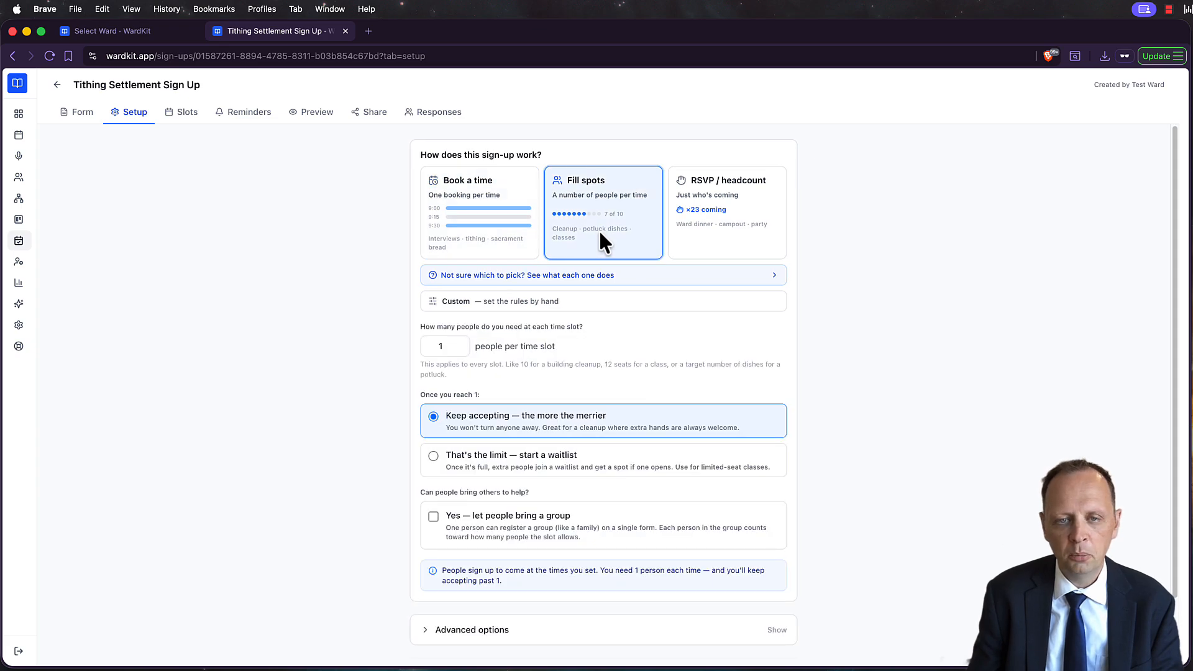
{"action": "left_click", "coordinate": [745, 239]}
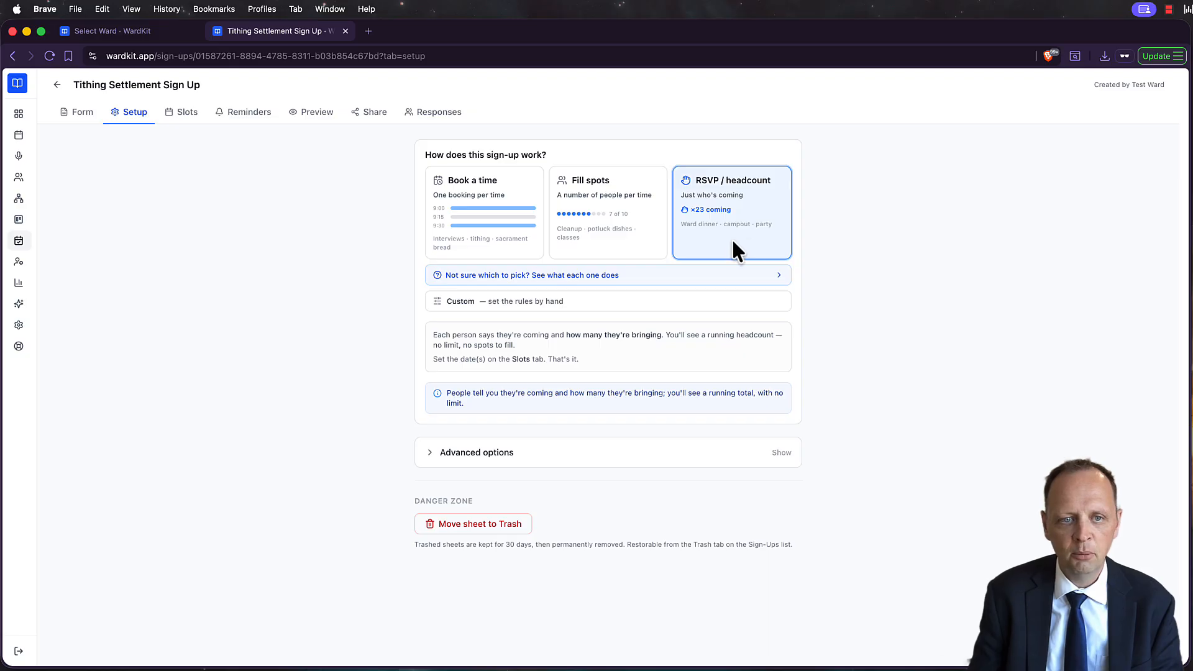
{"action": "left_click", "coordinate": [612, 224]}
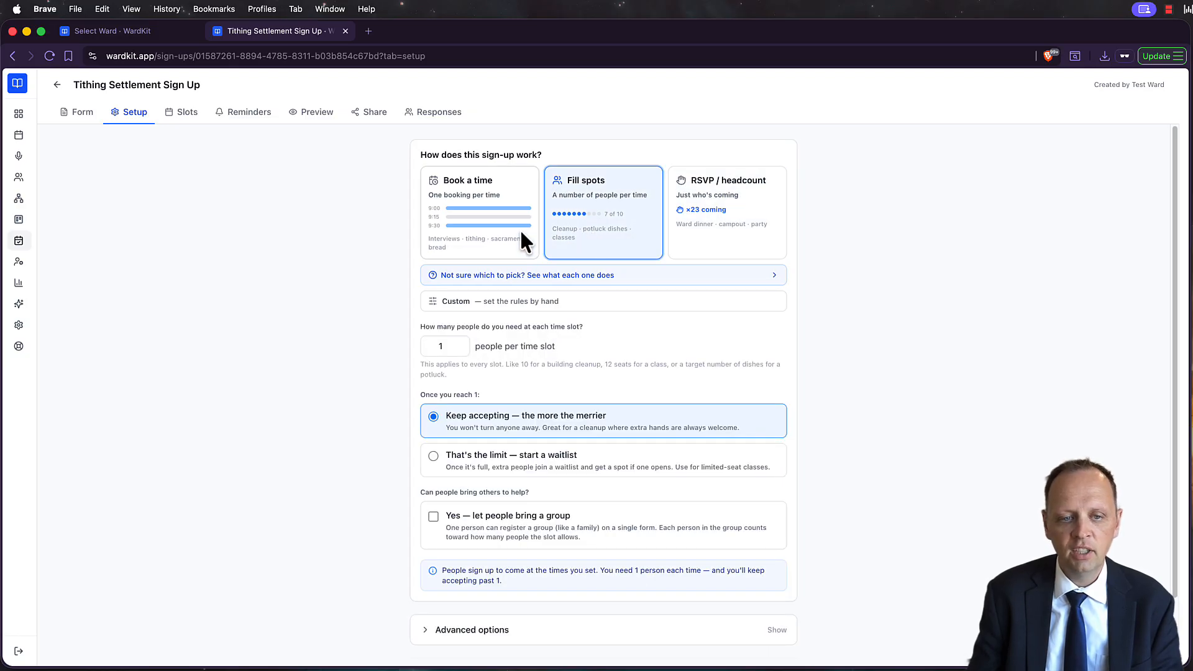
Start a series of slots running through 07/28/2026, on Wednesdays only
{"action": "left_click", "coordinate": [186, 112]}
{"action": "left_click", "coordinate": [412, 191]}
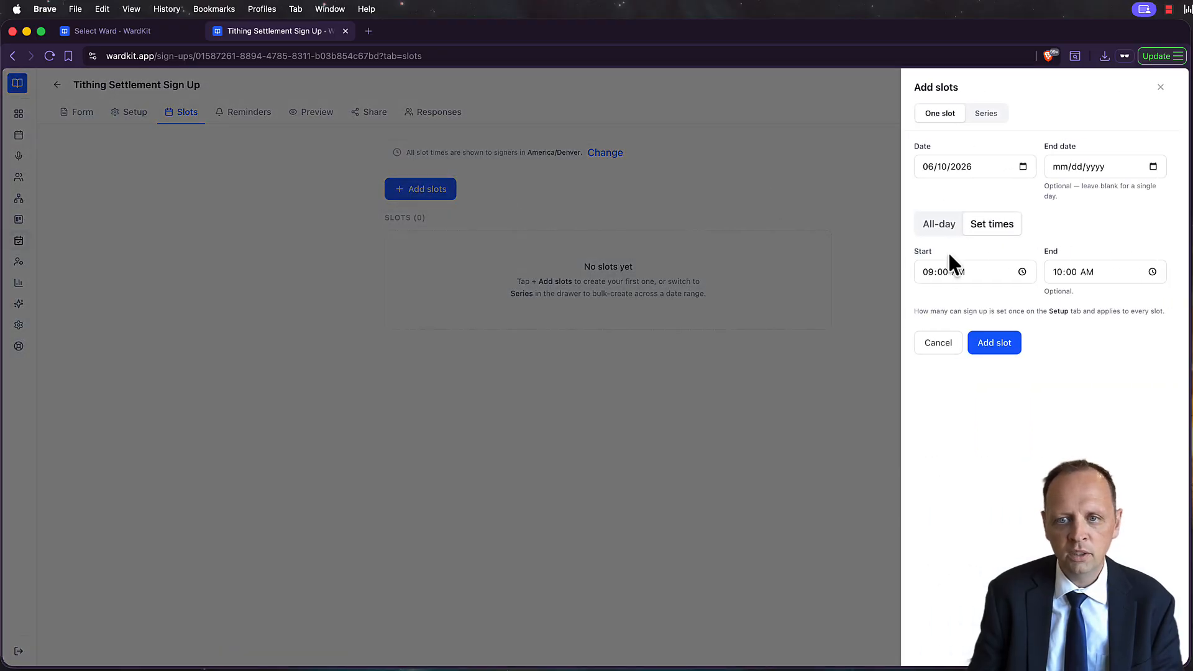
{"action": "left_click", "coordinate": [979, 109]}
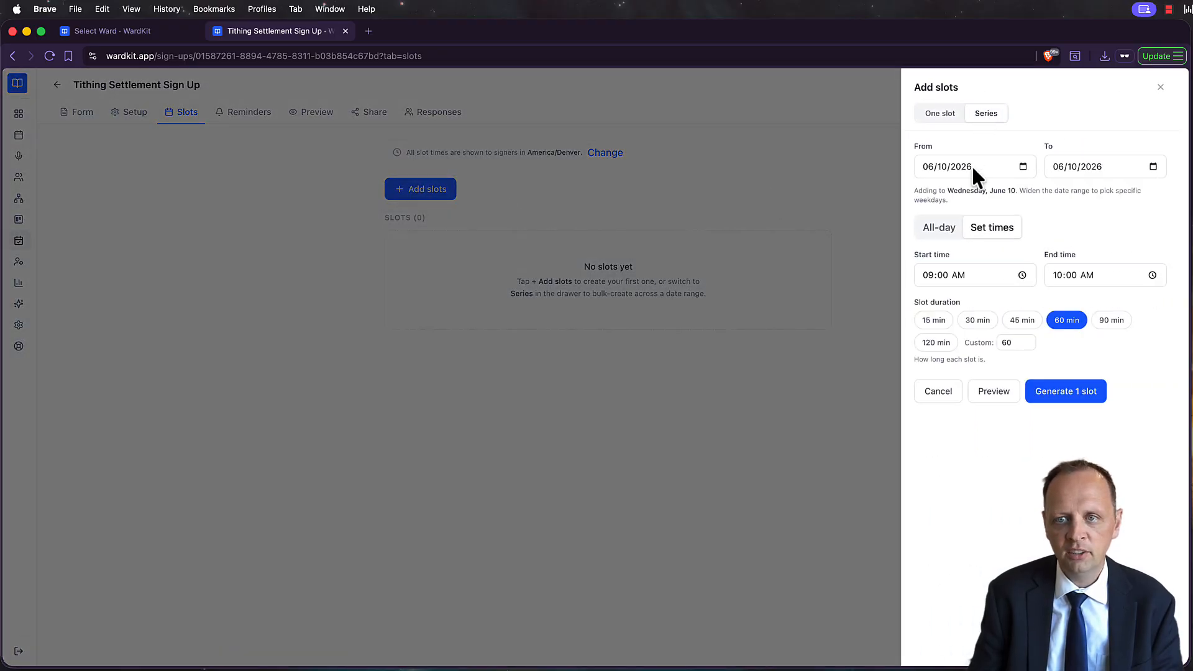
{"action": "left_click", "coordinate": [1055, 166]}
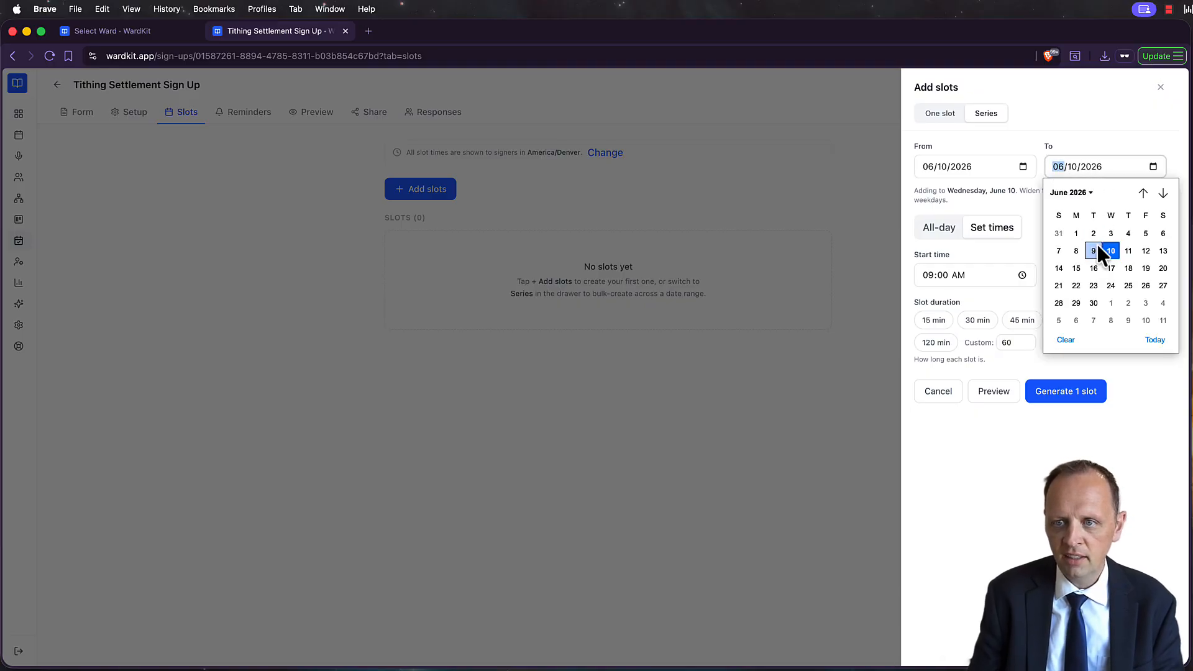
{"action": "left_click", "coordinate": [1162, 194]}
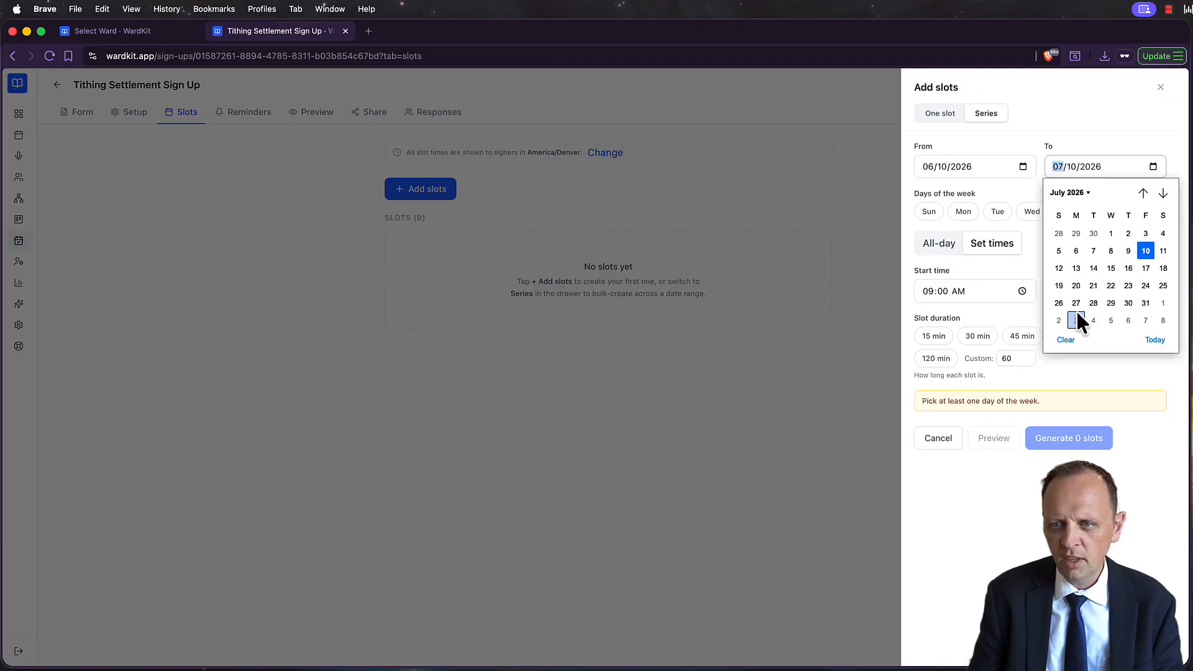
{"action": "left_click", "coordinate": [1093, 302]}
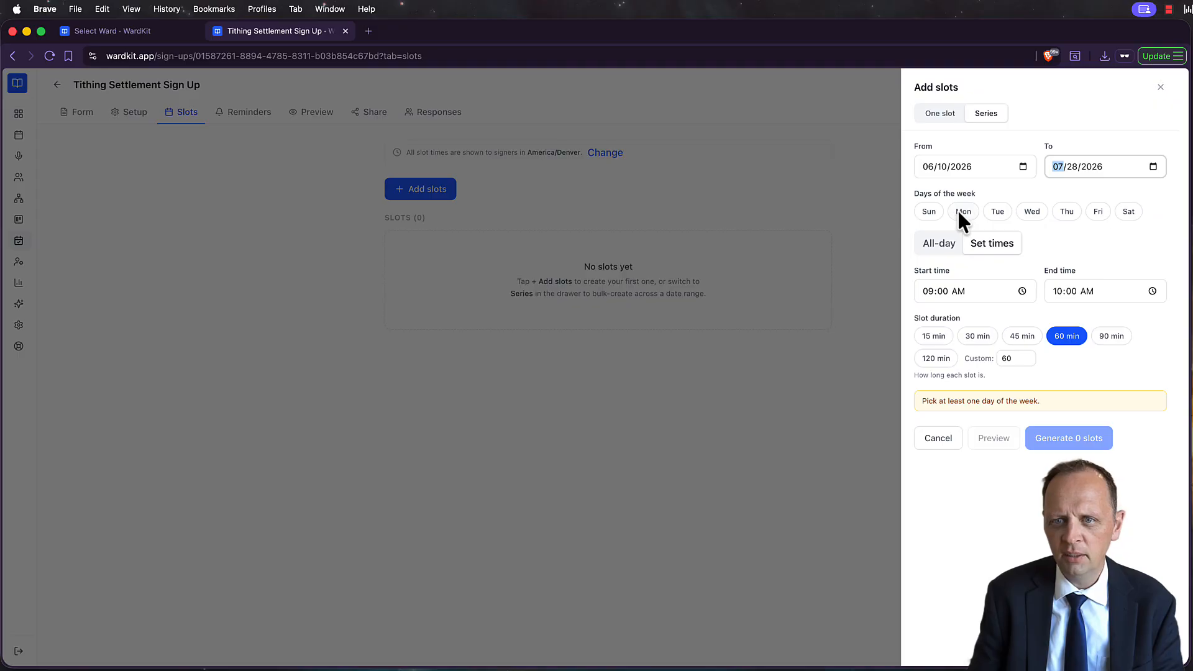
{"action": "left_click", "coordinate": [1040, 211]}
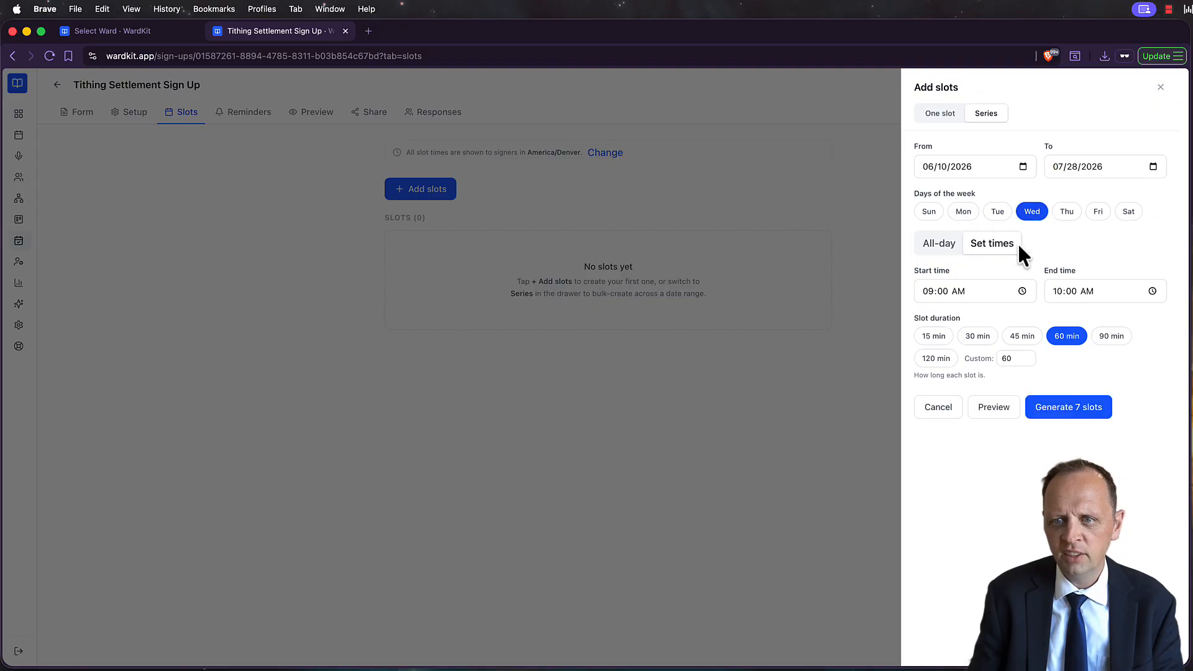
Set the series to 09:00 PM–10:00 PM with 30-minute slots and generate the slots
{"action": "left_click", "coordinate": [960, 290]}
{"action": "left_click", "coordinate": [1002, 338]}
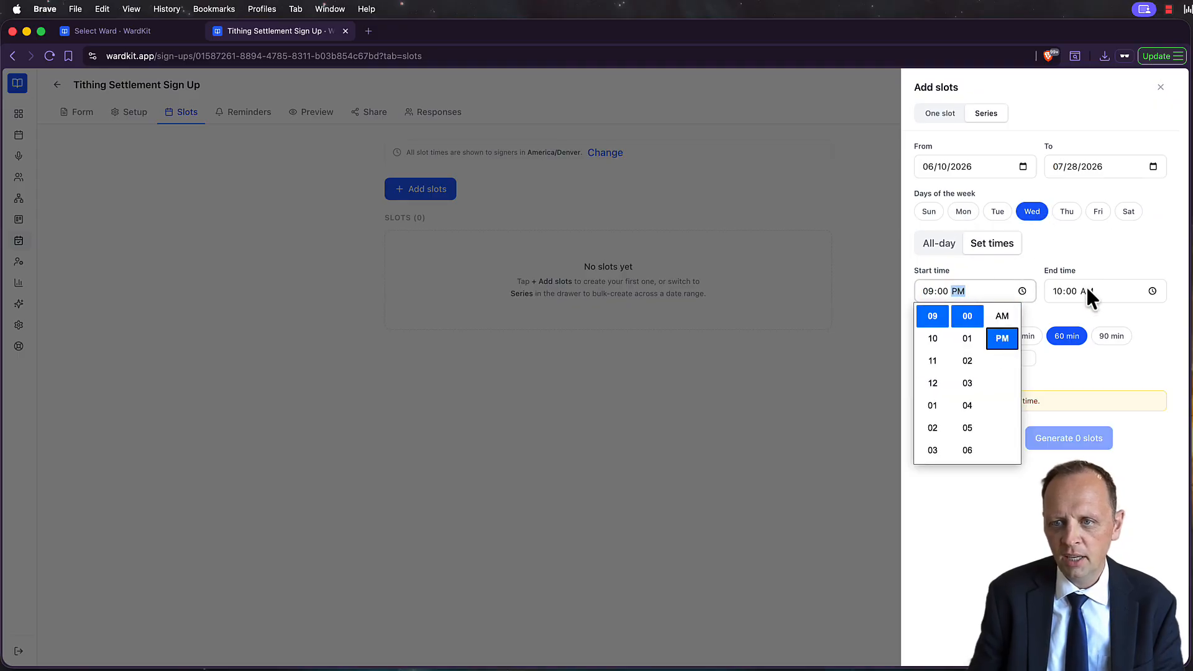
{"action": "left_click", "coordinate": [1087, 291]}
{"action": "left_click", "coordinate": [1132, 338]}
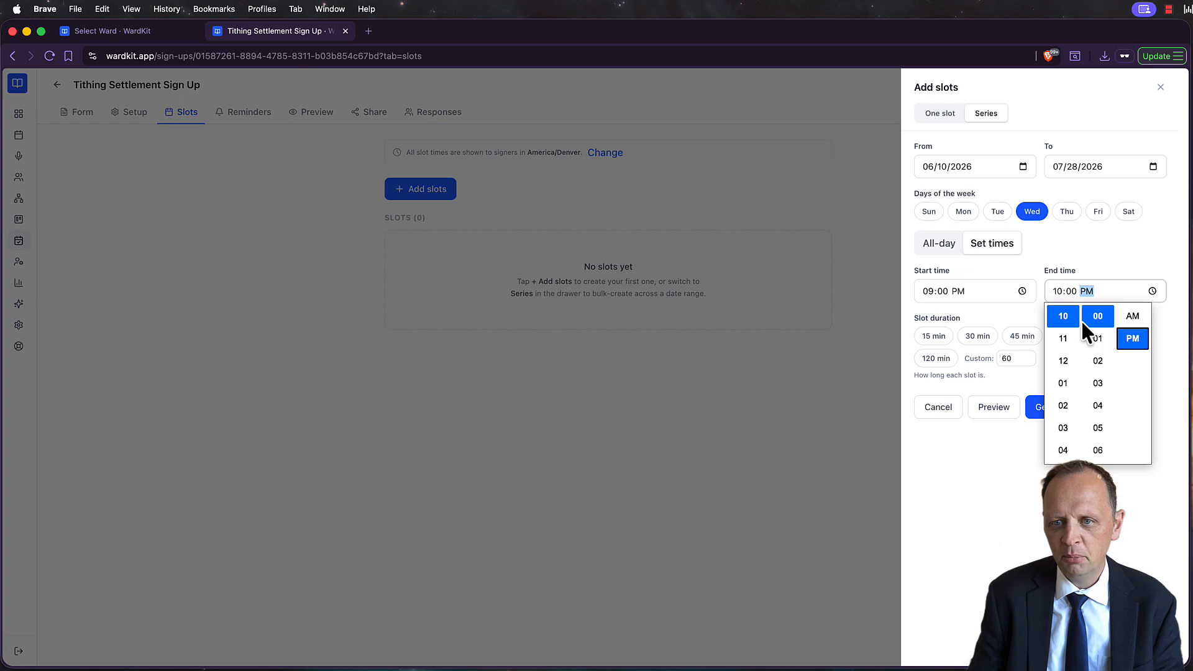
{"action": "left_click", "coordinate": [993, 461]}
{"action": "left_click", "coordinate": [979, 336]}
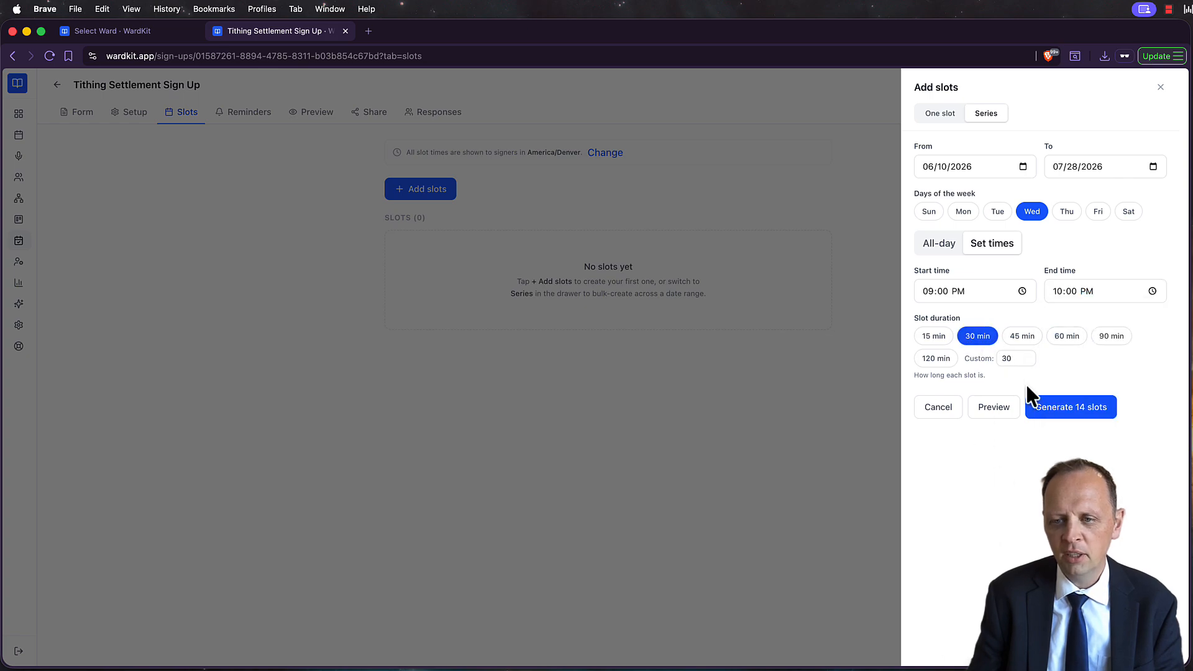
{"action": "left_click", "coordinate": [1056, 408]}
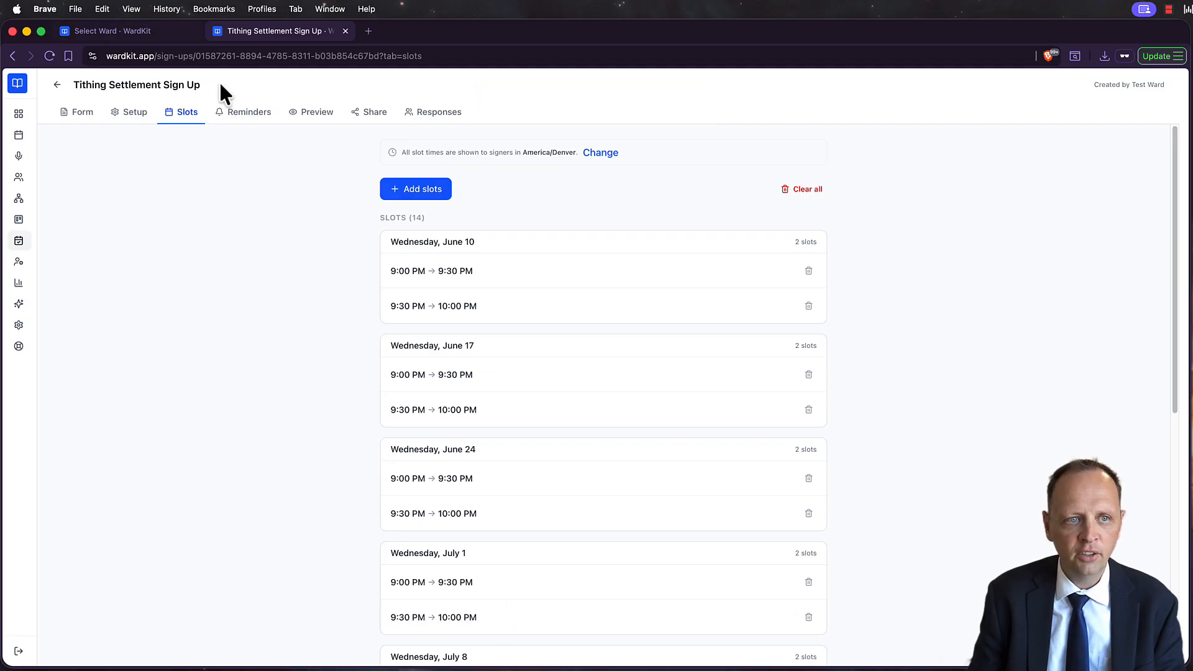
Review the sheet's signer reminder options and the organizer alert settings
{"action": "left_click", "coordinate": [237, 111]}
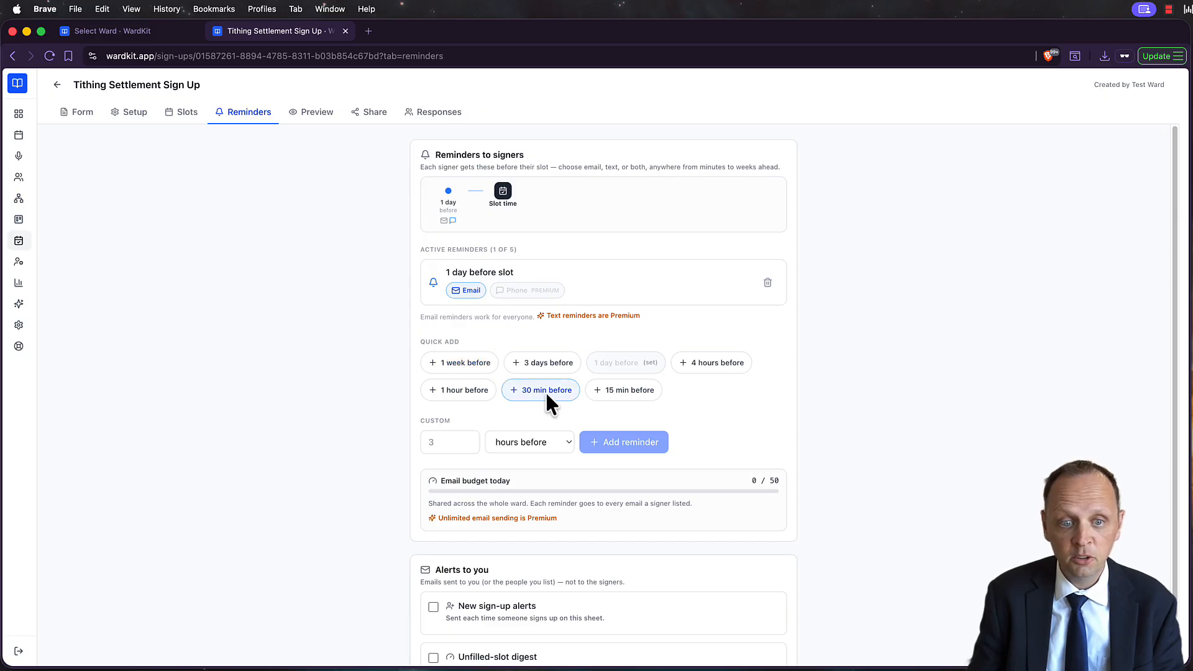
{"action": "scroll", "coordinate": [569, 387], "scroll_direction": "down", "scroll_amount": 2}
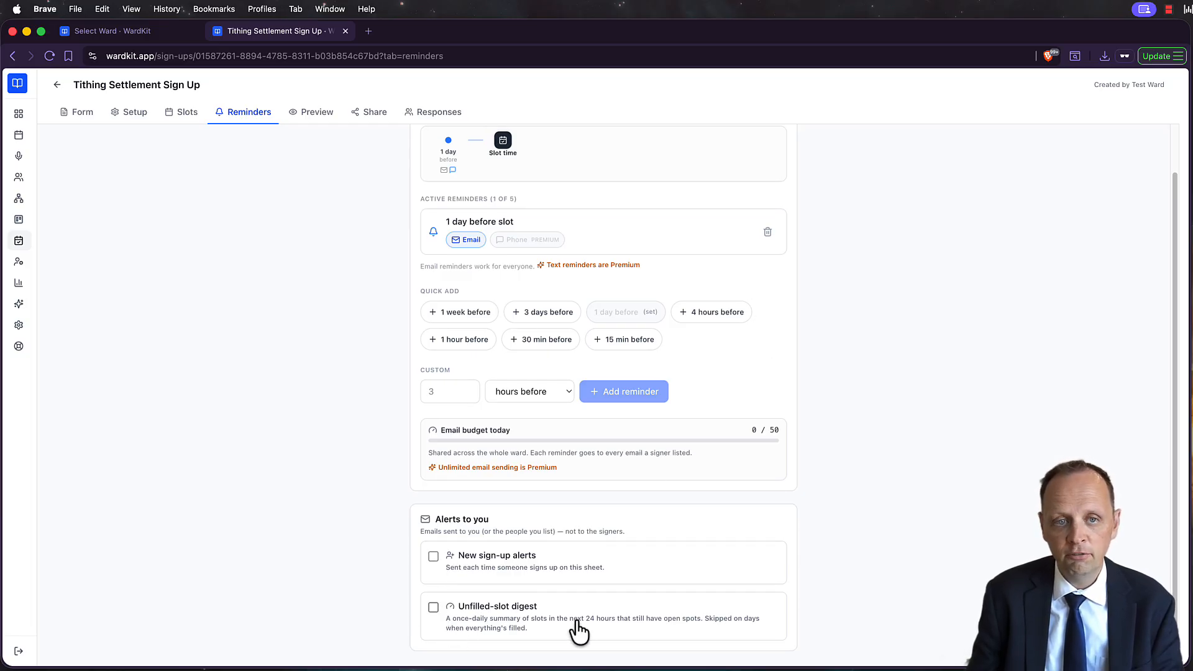
{"action": "scroll", "coordinate": [414, 392], "scroll_direction": "up", "scroll_amount": 2}
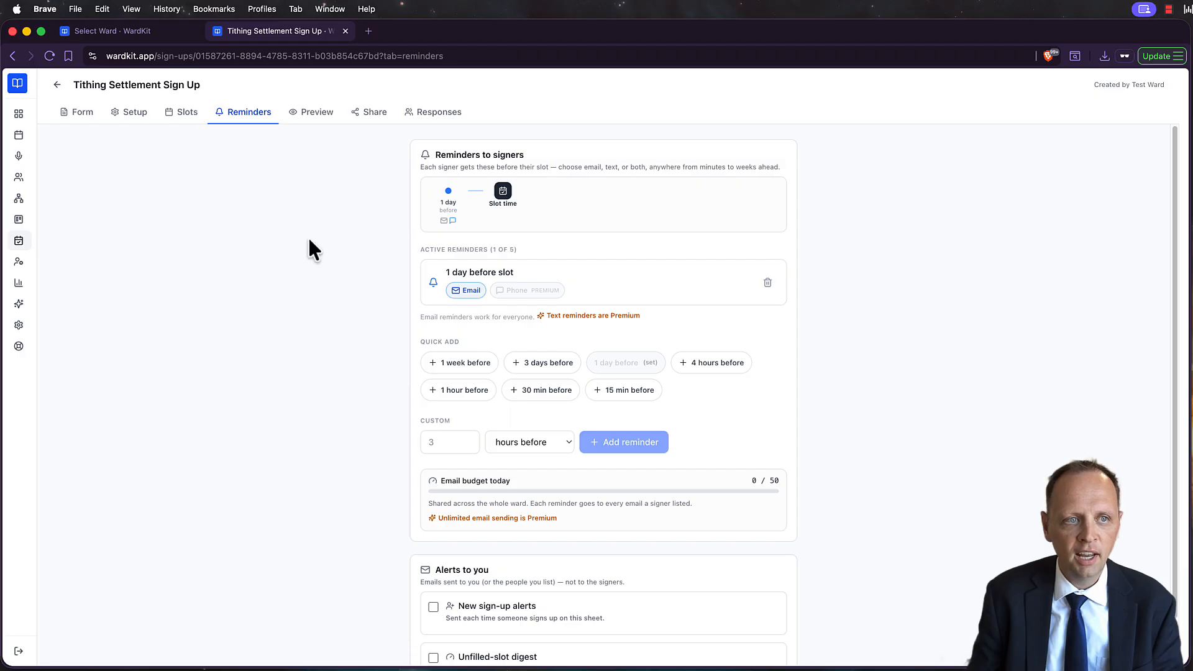
Set how people choose a slot on the sign-up sheet to Require filling in order, after trying Suggest filling in order
{"action": "left_click", "coordinate": [188, 113]}
{"action": "scroll", "coordinate": [605, 389], "scroll_direction": "down", "scroll_amount": 7}
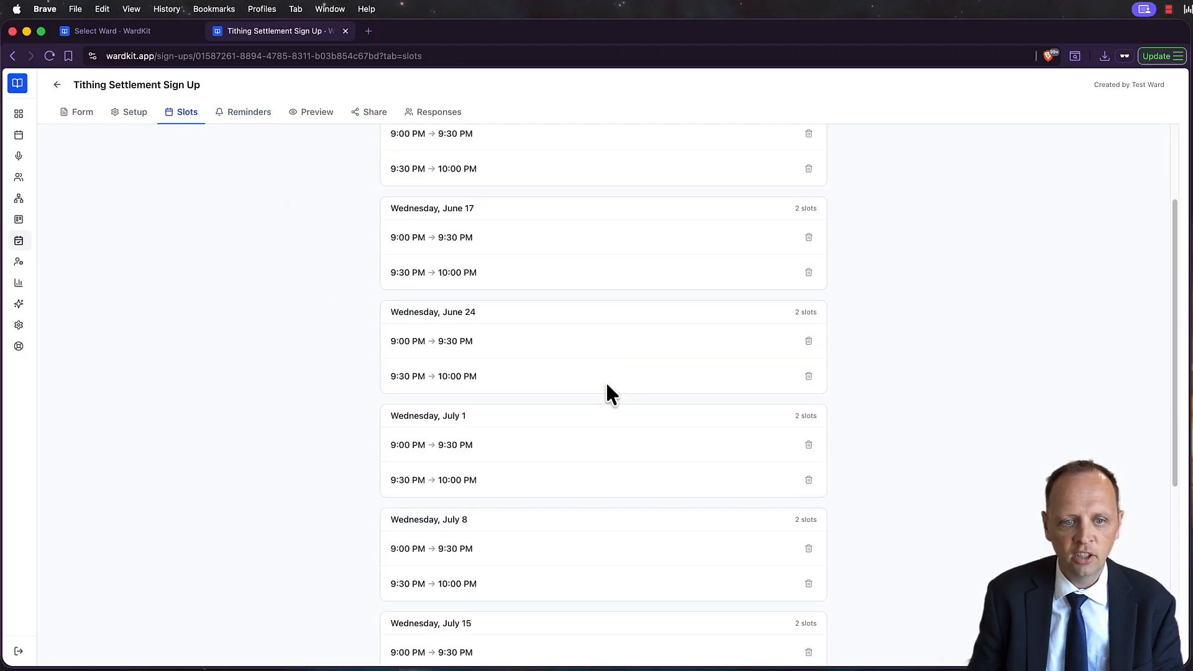
{"action": "scroll", "coordinate": [516, 534], "scroll_direction": "down", "scroll_amount": 1}
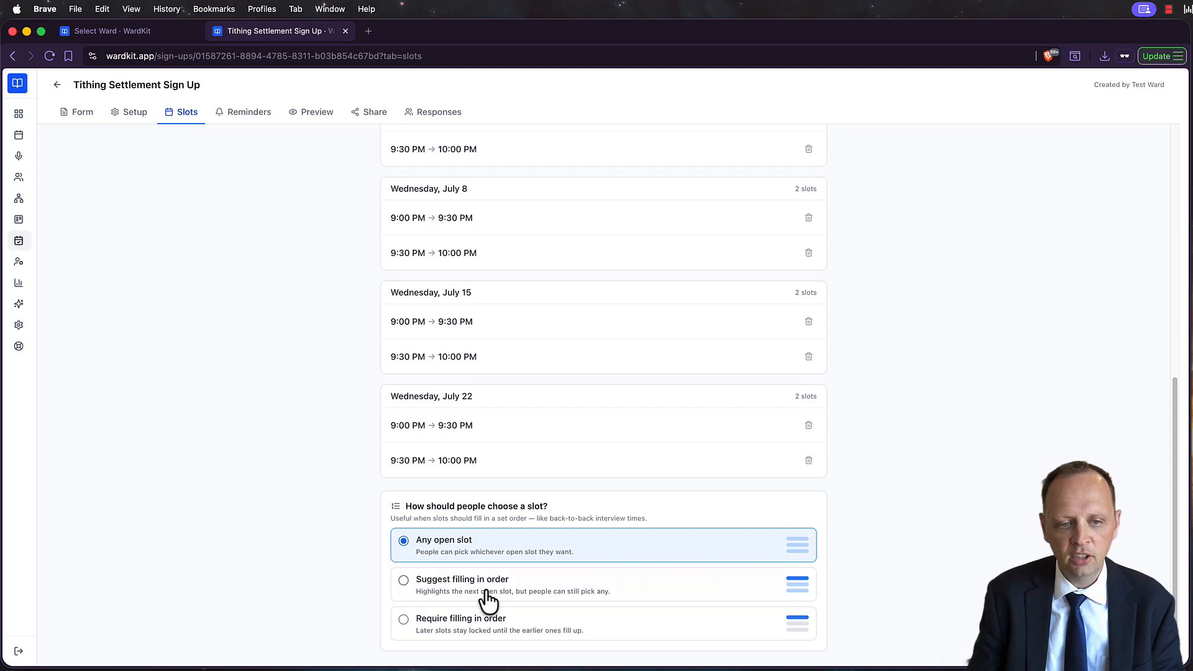
{"action": "left_click", "coordinate": [442, 591]}
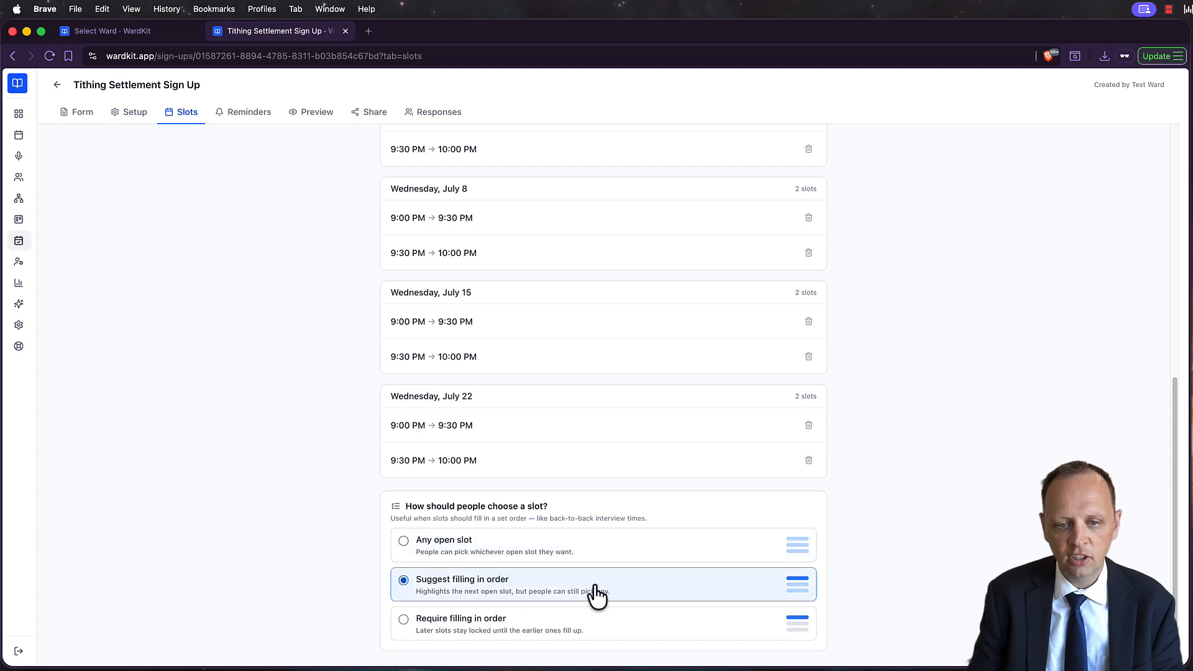
{"action": "left_click", "coordinate": [532, 626]}
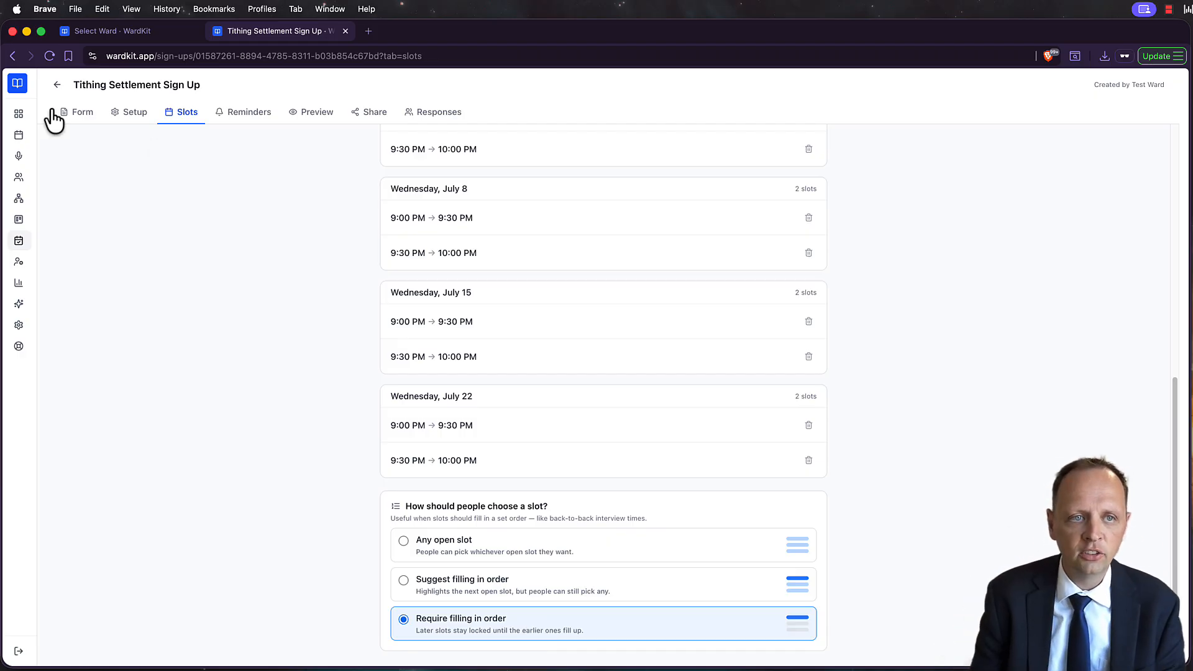
Preview the live sign-up page, check the June 17 and June 10 dates, and inspect the 9:00 PM sign-up form on June 10
{"action": "left_click", "coordinate": [313, 115]}
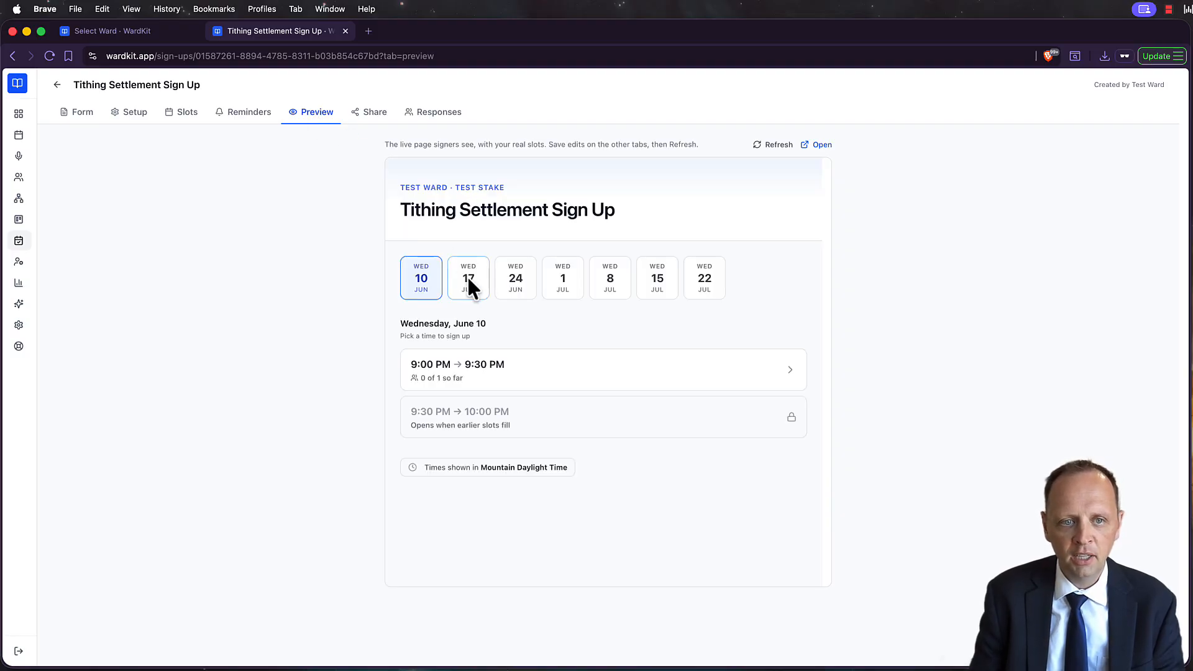
{"action": "left_click", "coordinate": [468, 281]}
{"action": "left_click", "coordinate": [424, 280]}
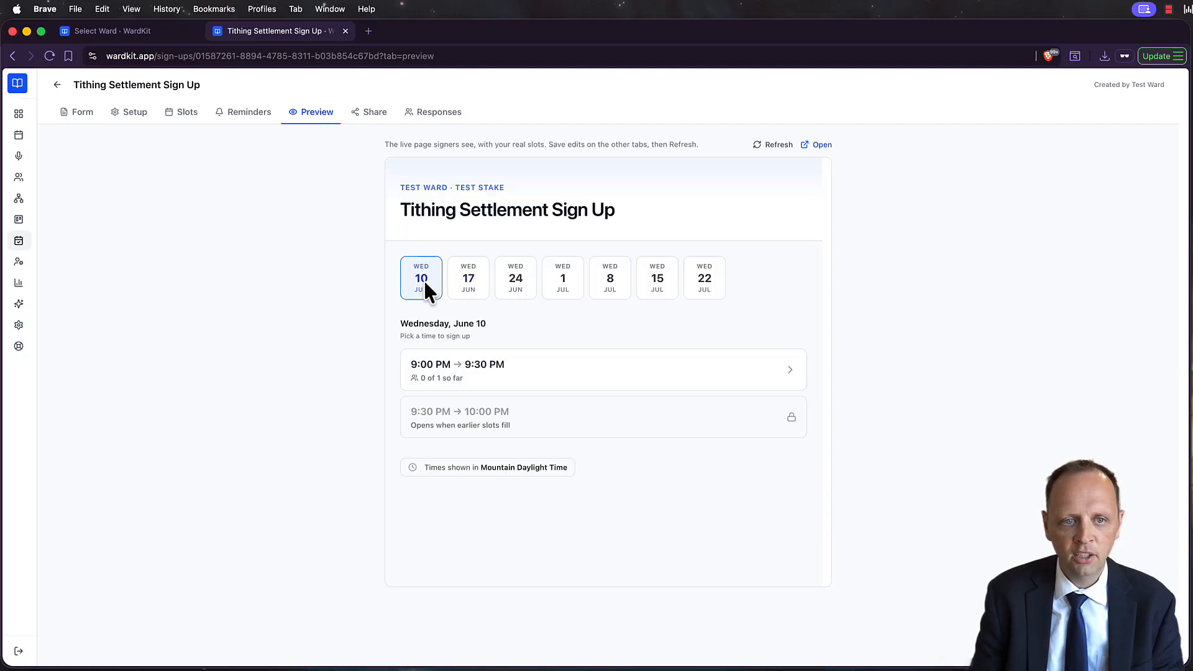
{"action": "left_click", "coordinate": [450, 379]}
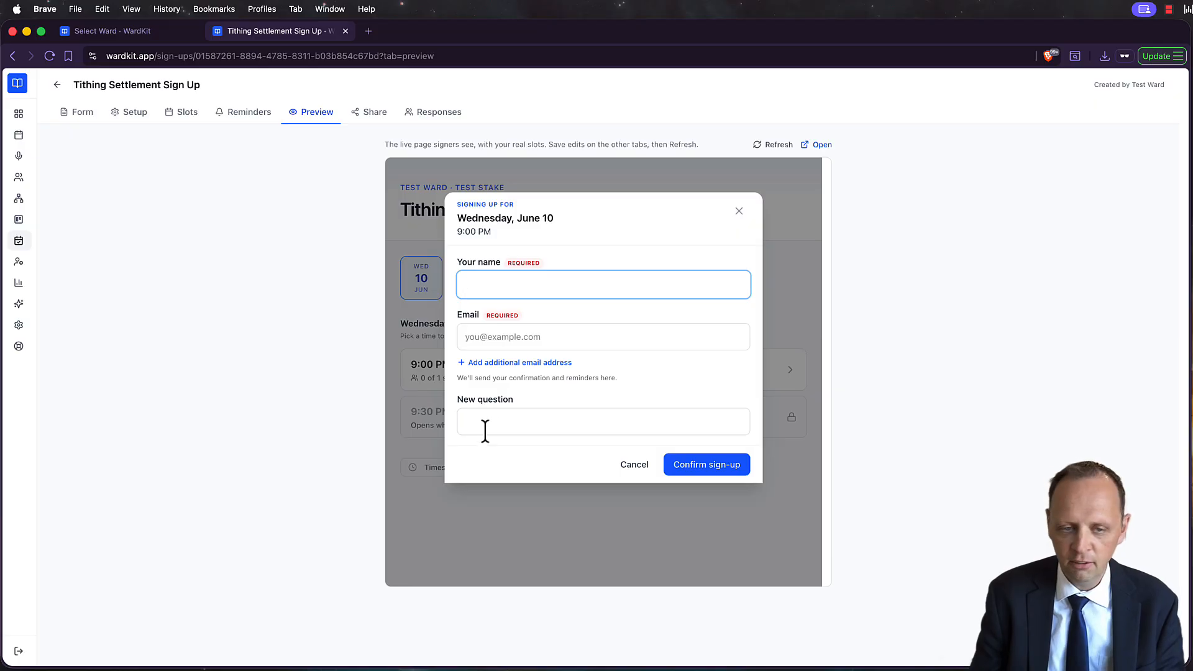
{"action": "left_click_drag", "start_coordinate": [495, 401], "coordinate": [458, 398]}
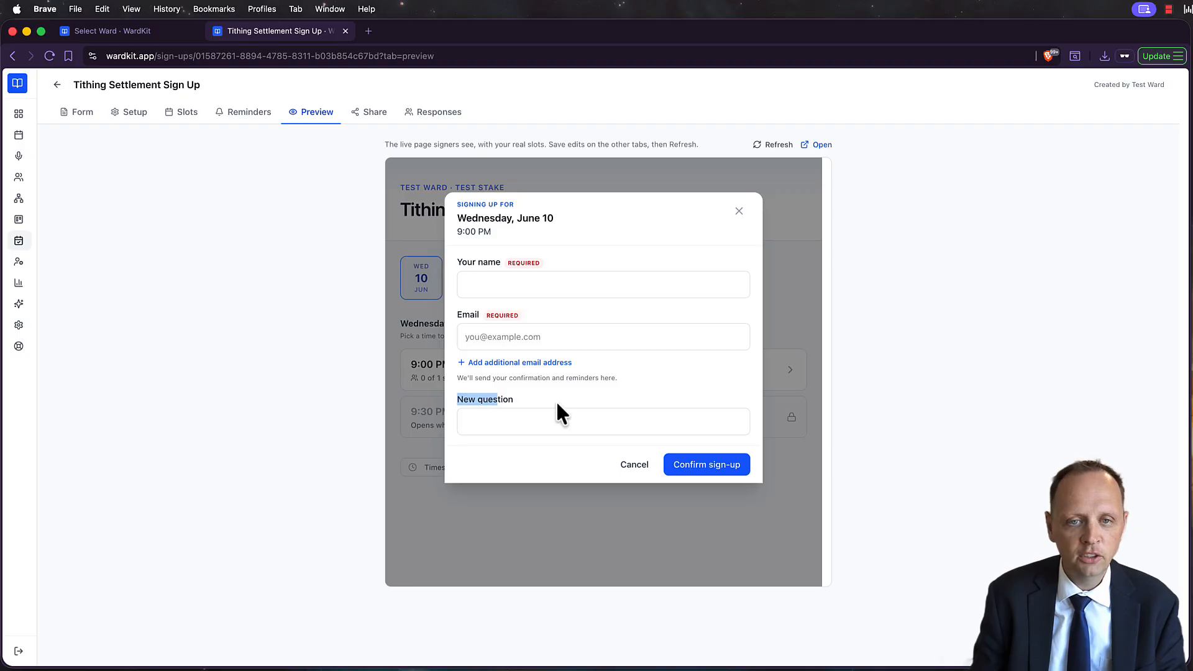
{"action": "left_click", "coordinate": [738, 210]}
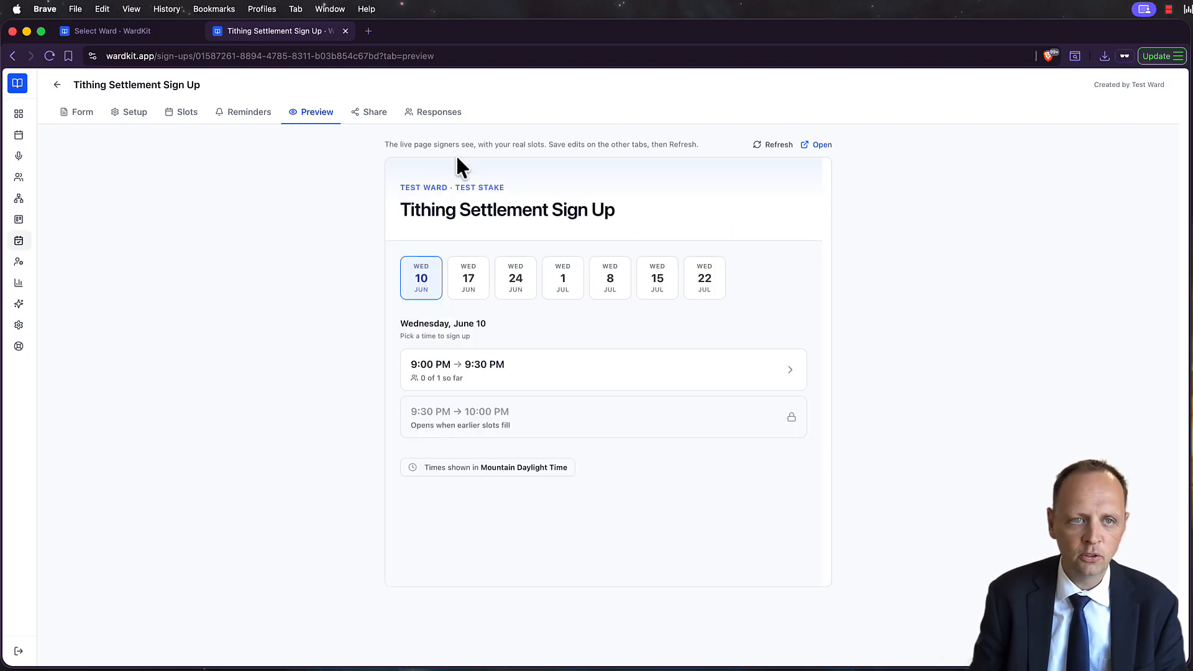
Look over the sheet's sharing options, including its public link, and the page for collected responses
{"action": "left_click", "coordinate": [371, 113]}
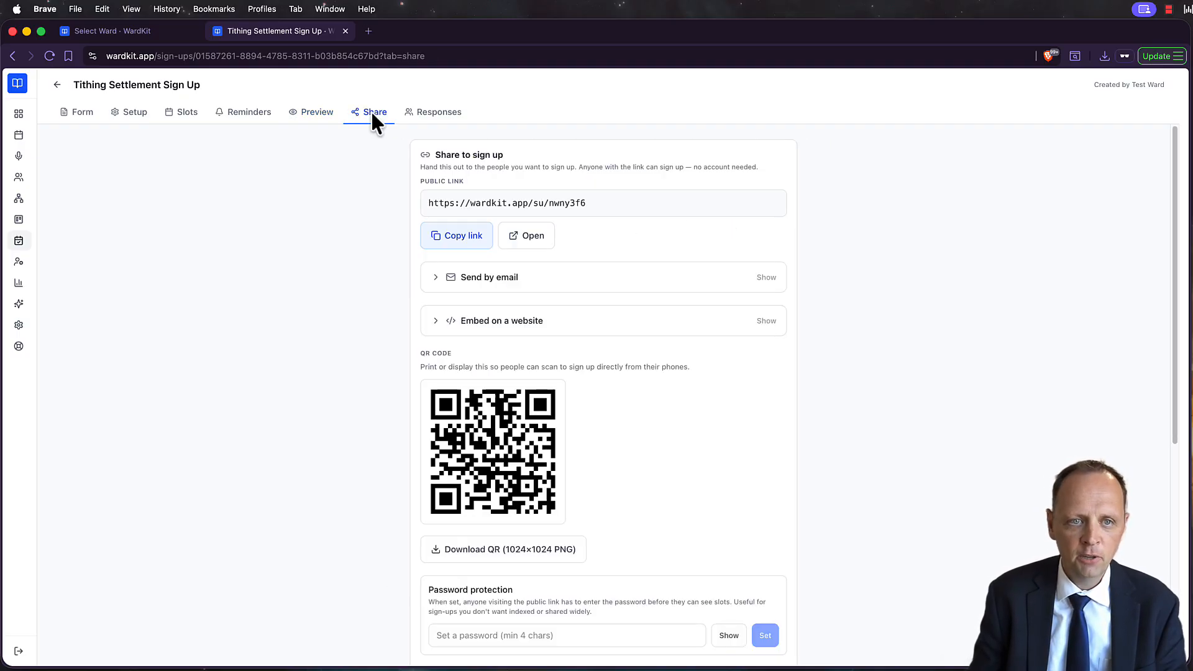
{"action": "left_click", "coordinate": [515, 205]}
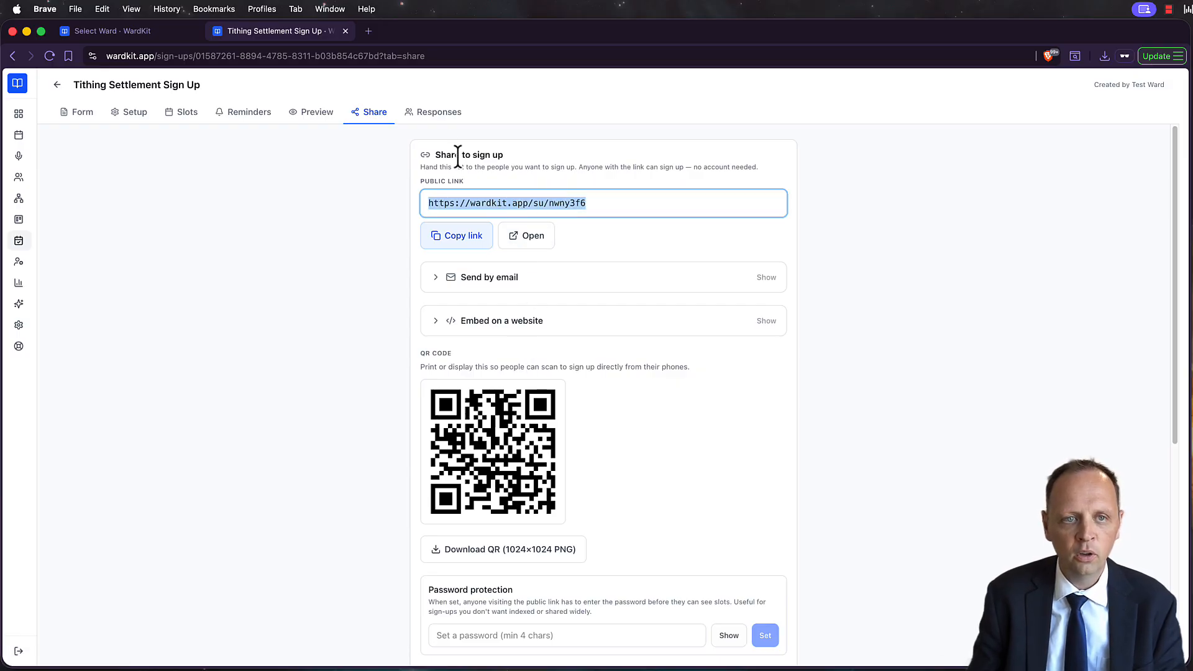
{"action": "left_click", "coordinate": [429, 118]}
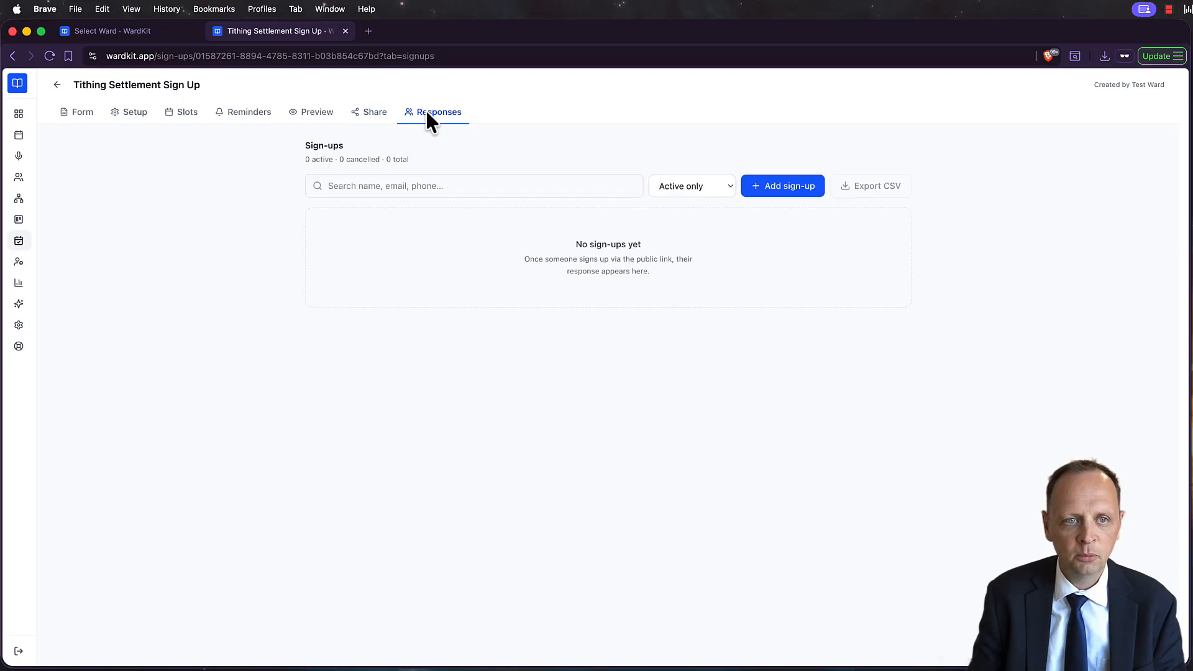
Open team management and look over the invitation form's role and capability options
{"action": "mouse_move", "coordinate": [22, 277]}
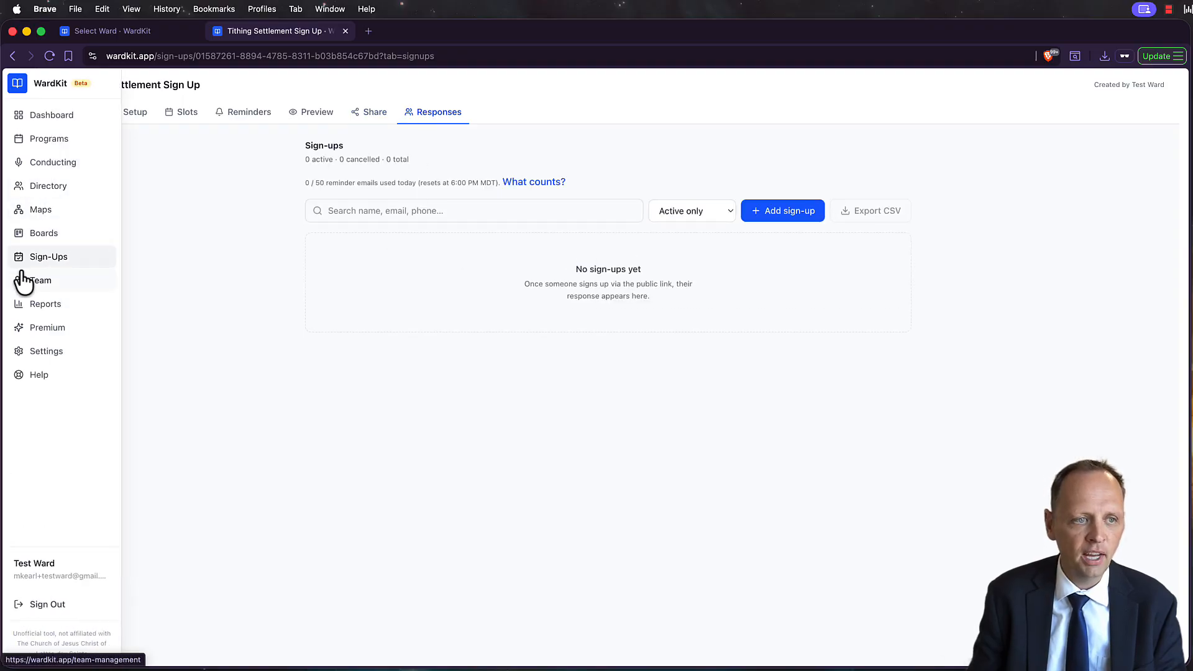
{"action": "left_click", "coordinate": [41, 283]}
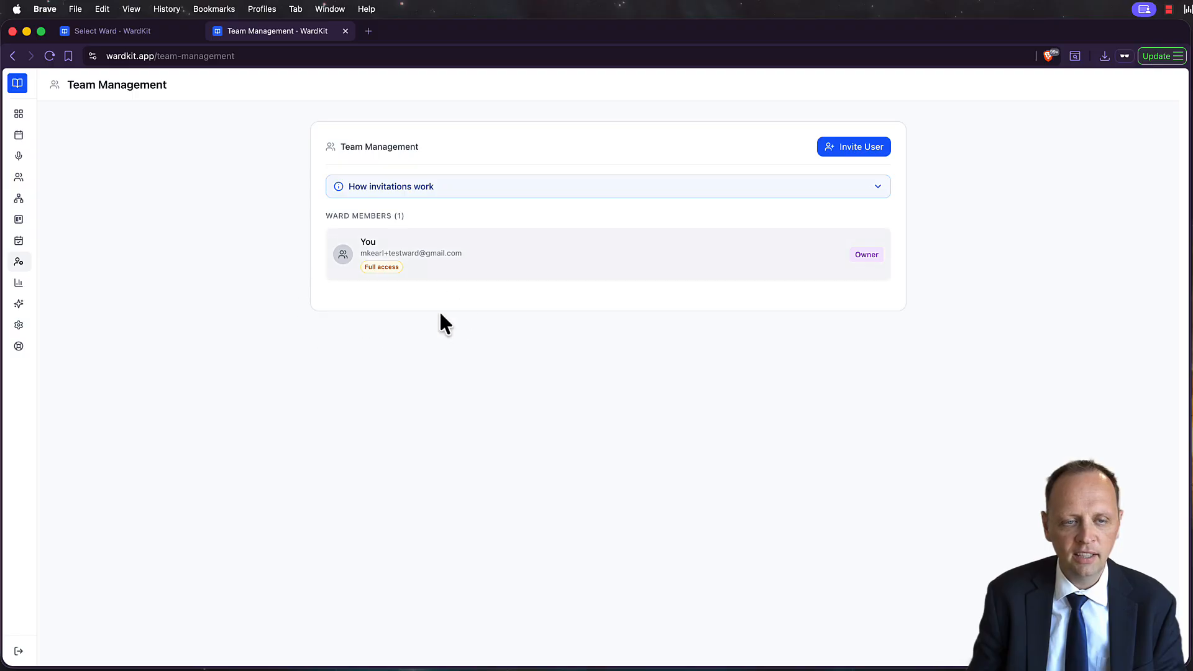
{"action": "left_click", "coordinate": [855, 144]}
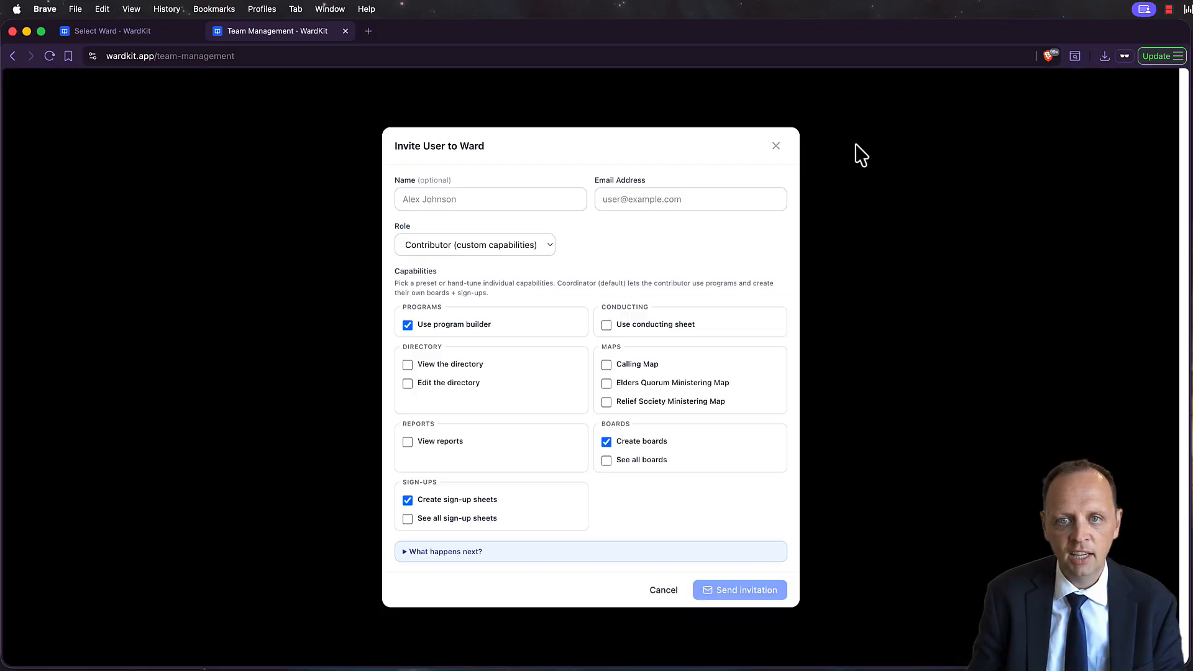
{"action": "left_click", "coordinate": [775, 146]}
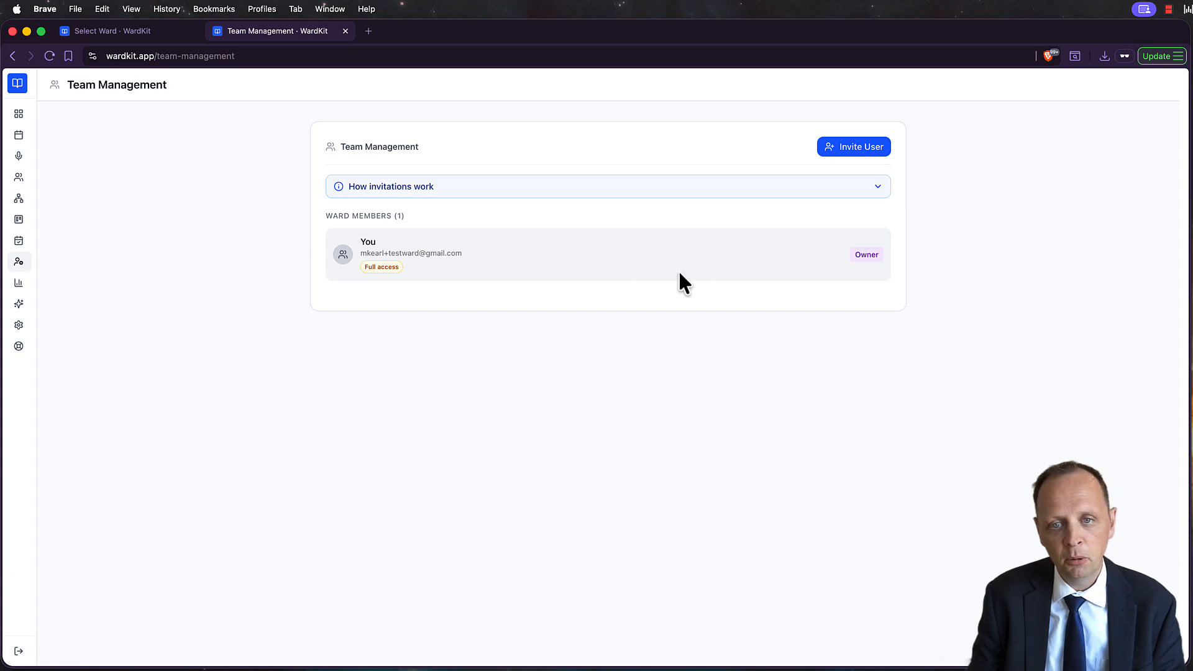
Draft a Contributor invitation with the invitee's name and e-mail address, add the View the directory capability, and discard it
{"action": "left_click", "coordinate": [859, 151]}
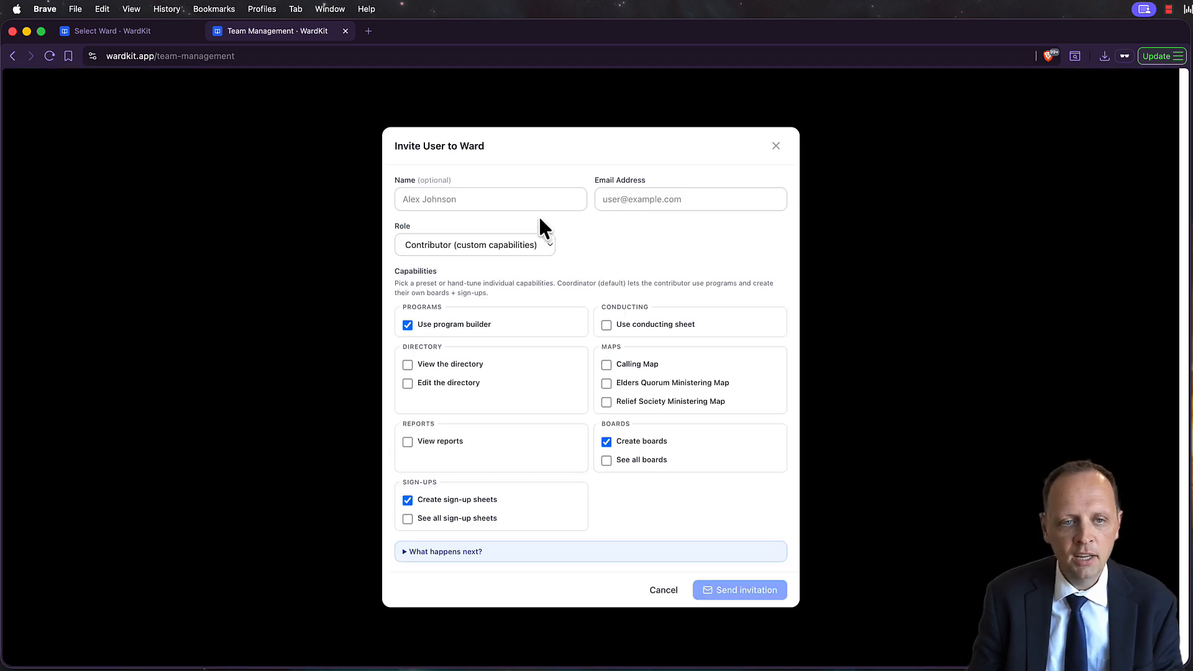
{"action": "left_click", "coordinate": [493, 199]}
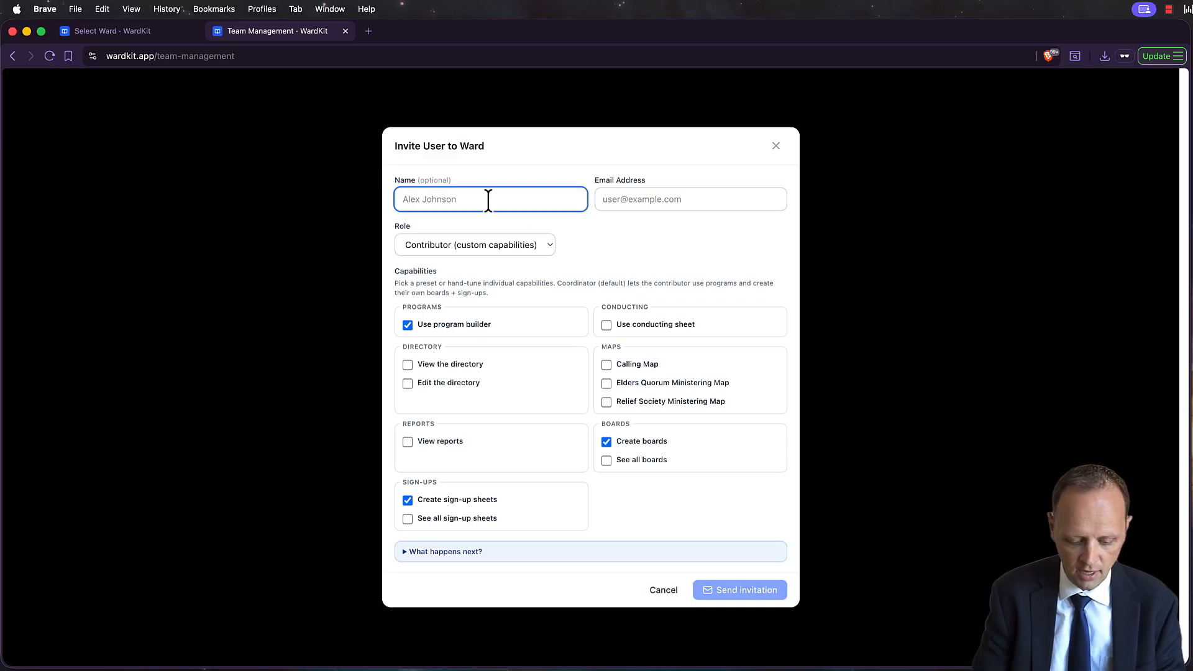
{"action": "type", "text": "Patti Smith"}
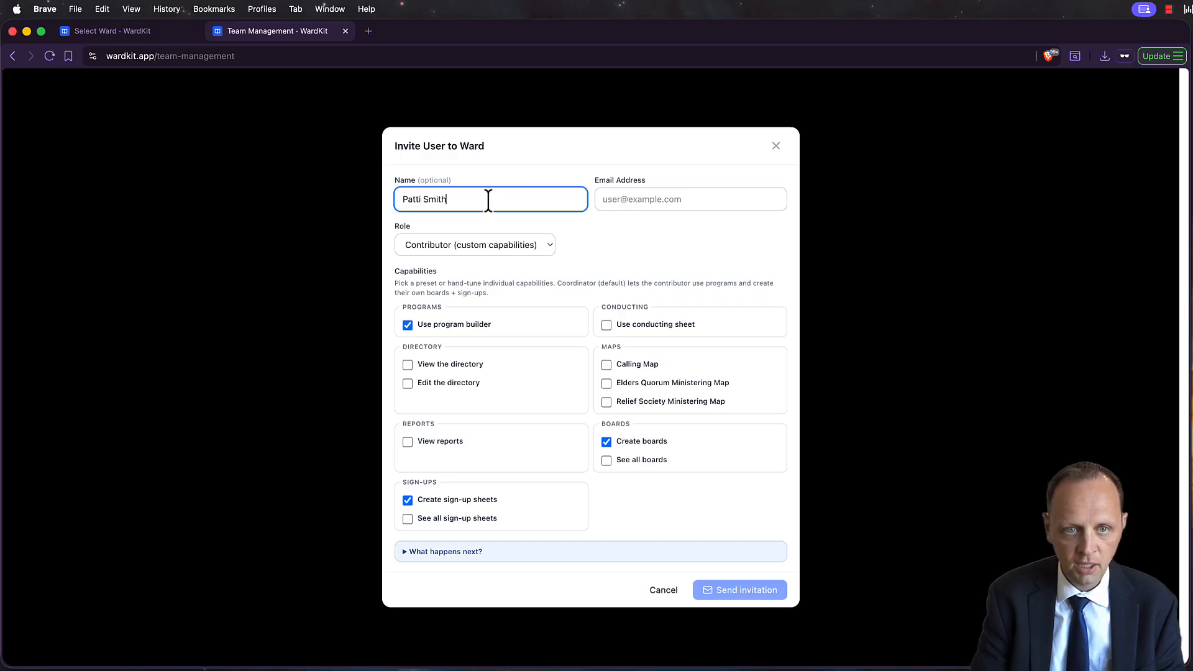
{"action": "left_click", "coordinate": [683, 202]}
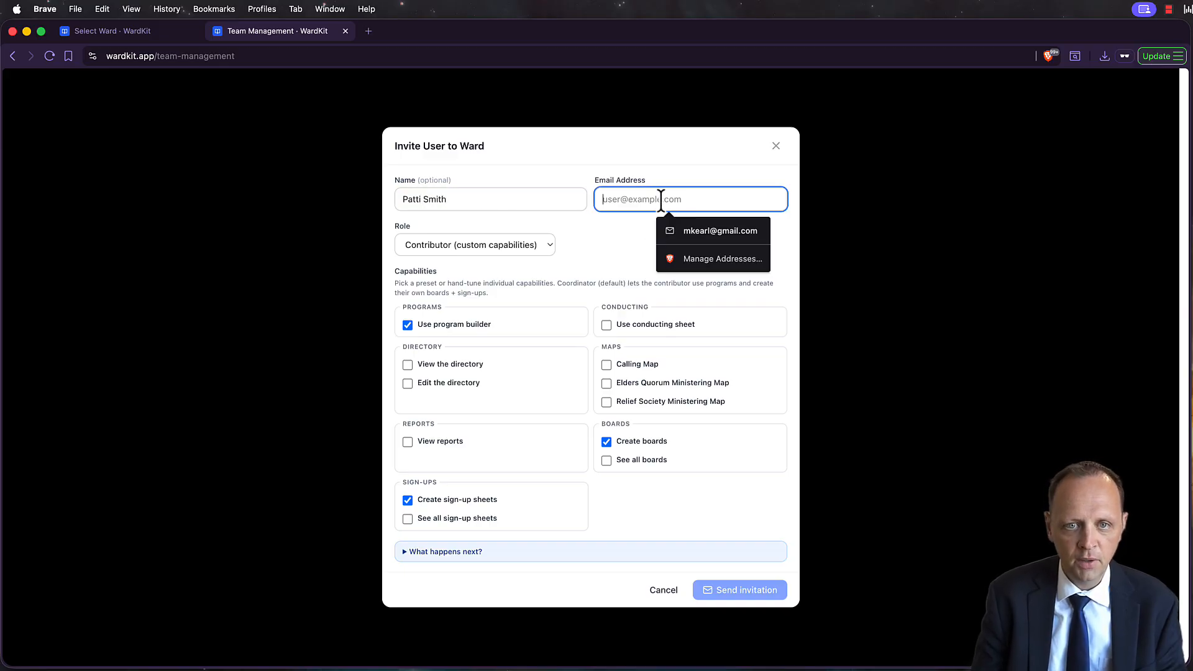
{"action": "left_click", "coordinate": [701, 222]}
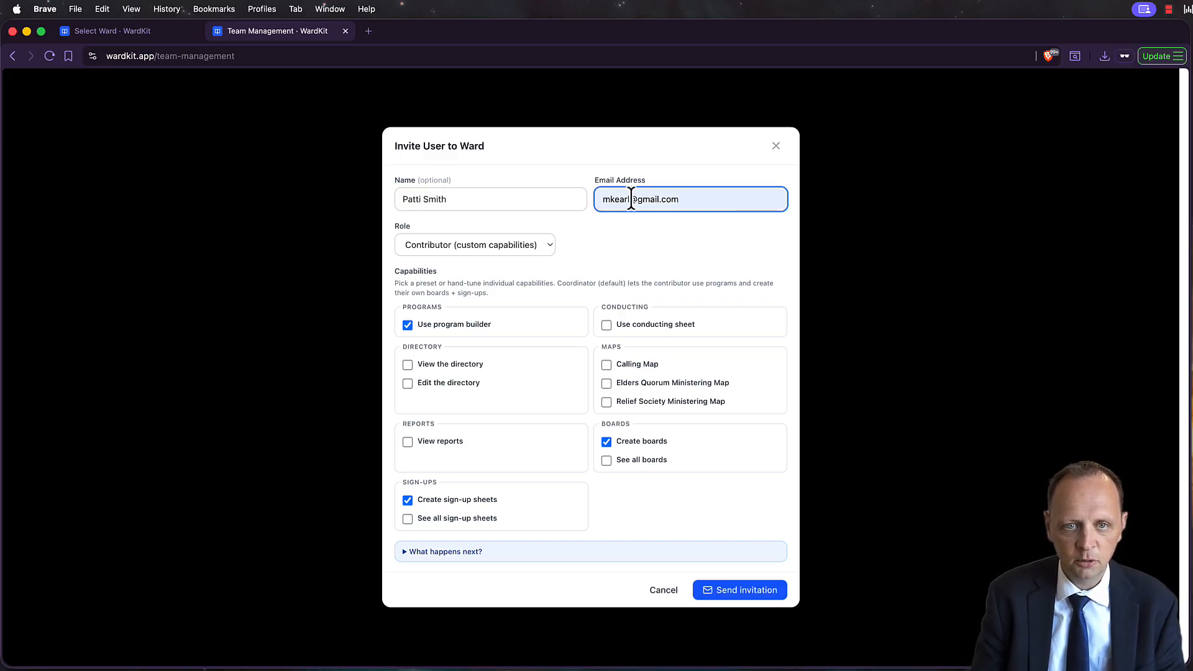
{"action": "left_click", "coordinate": [629, 199]}
{"action": "type", "text": "+test"}
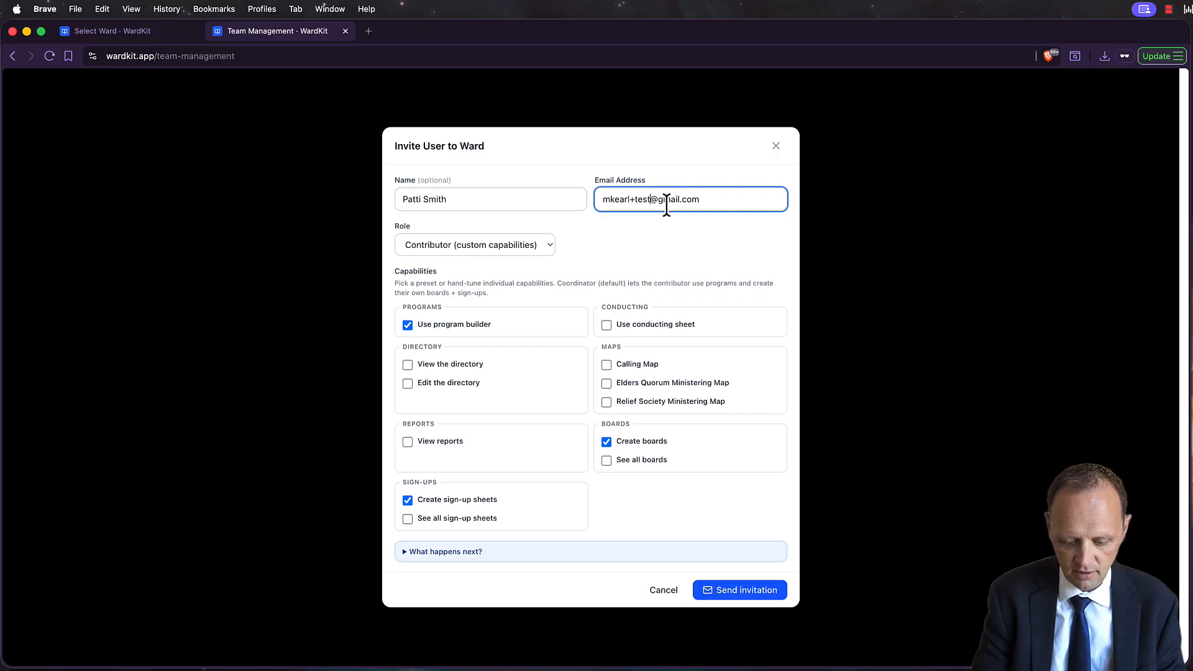
{"action": "left_click", "coordinate": [647, 233]}
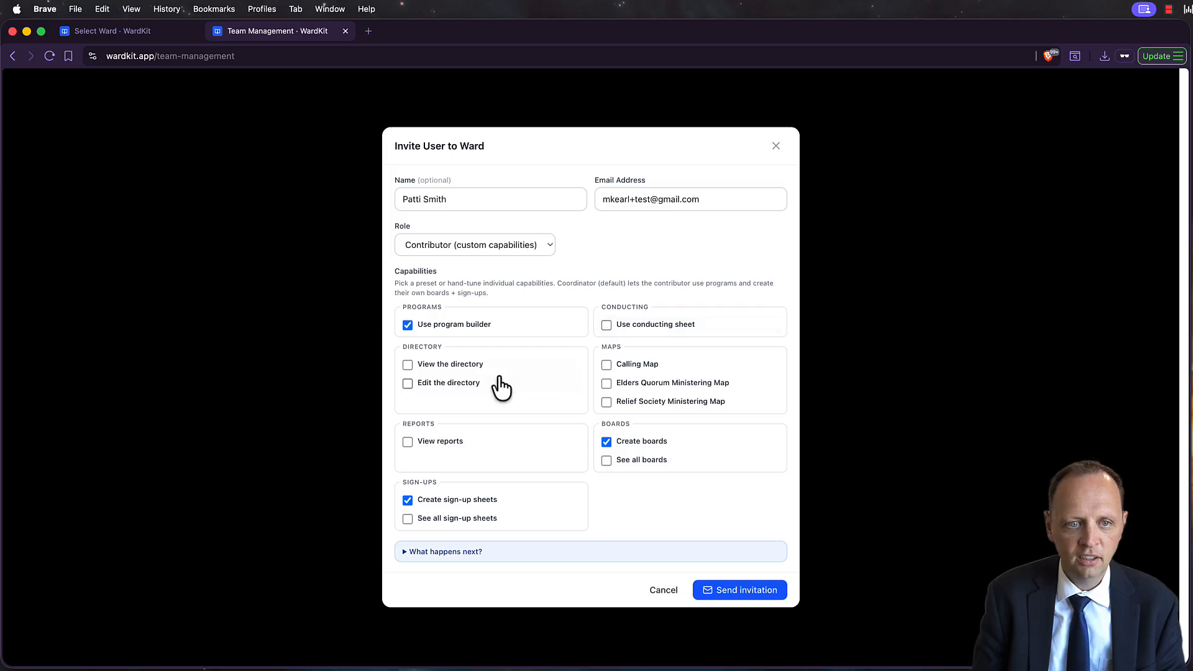
{"action": "left_click", "coordinate": [433, 366]}
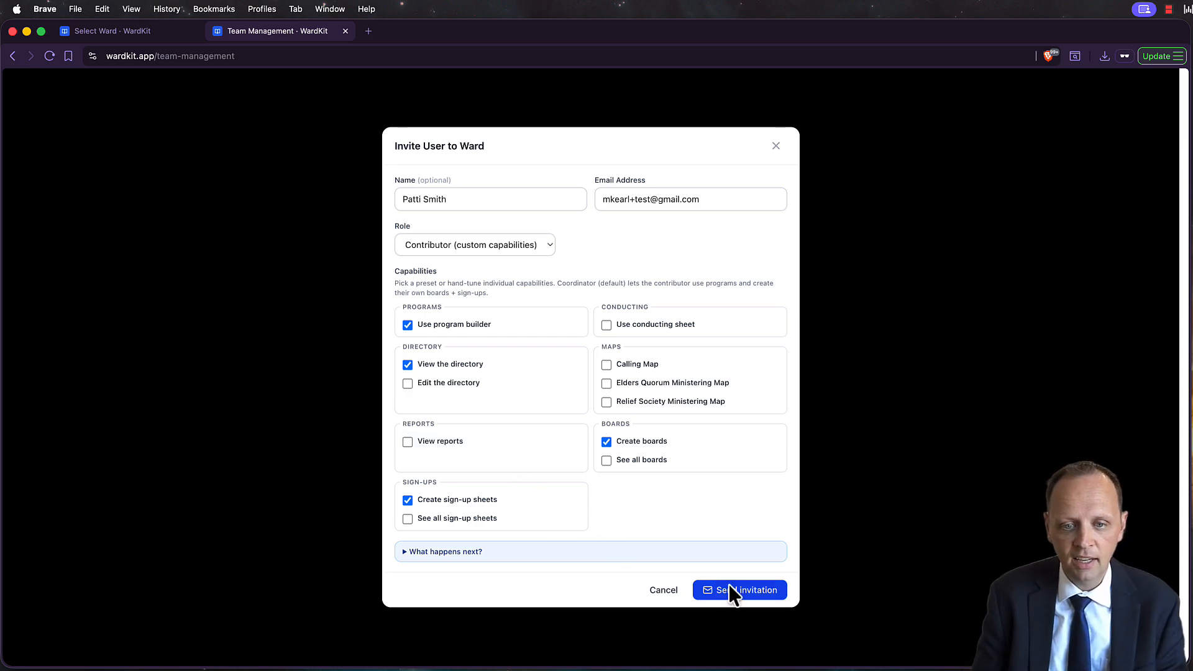
{"action": "left_click", "coordinate": [663, 589]}
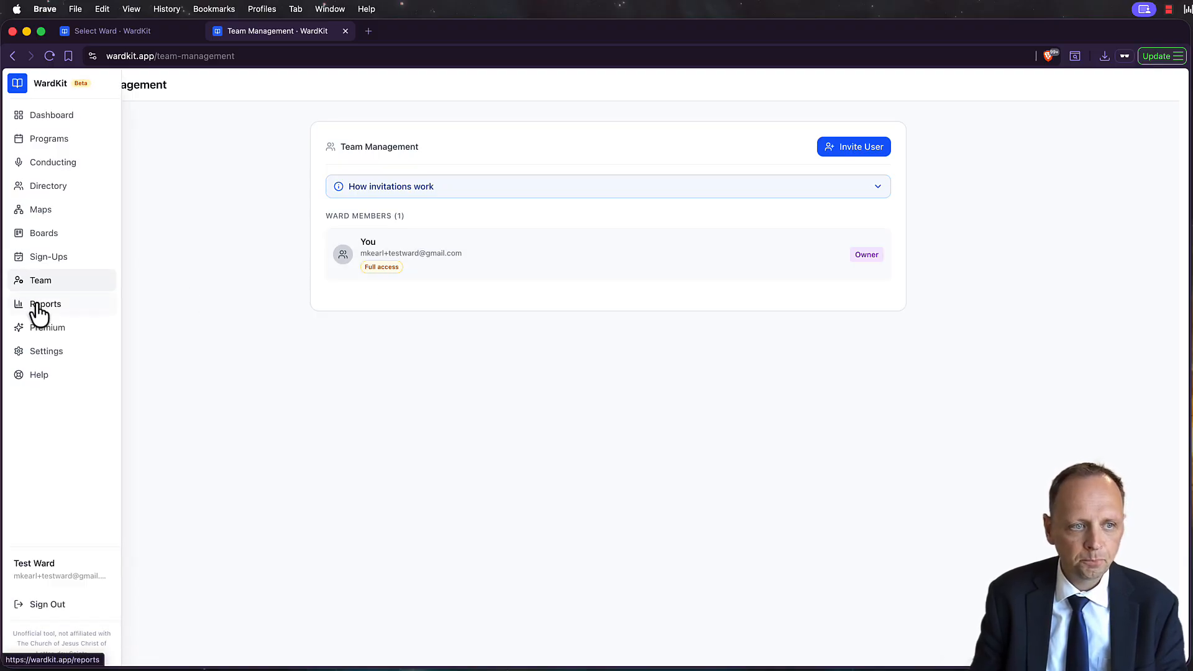
Open the reports and look through the Prayers, Musical and Ward Business reports
{"action": "left_click", "coordinate": [39, 304]}
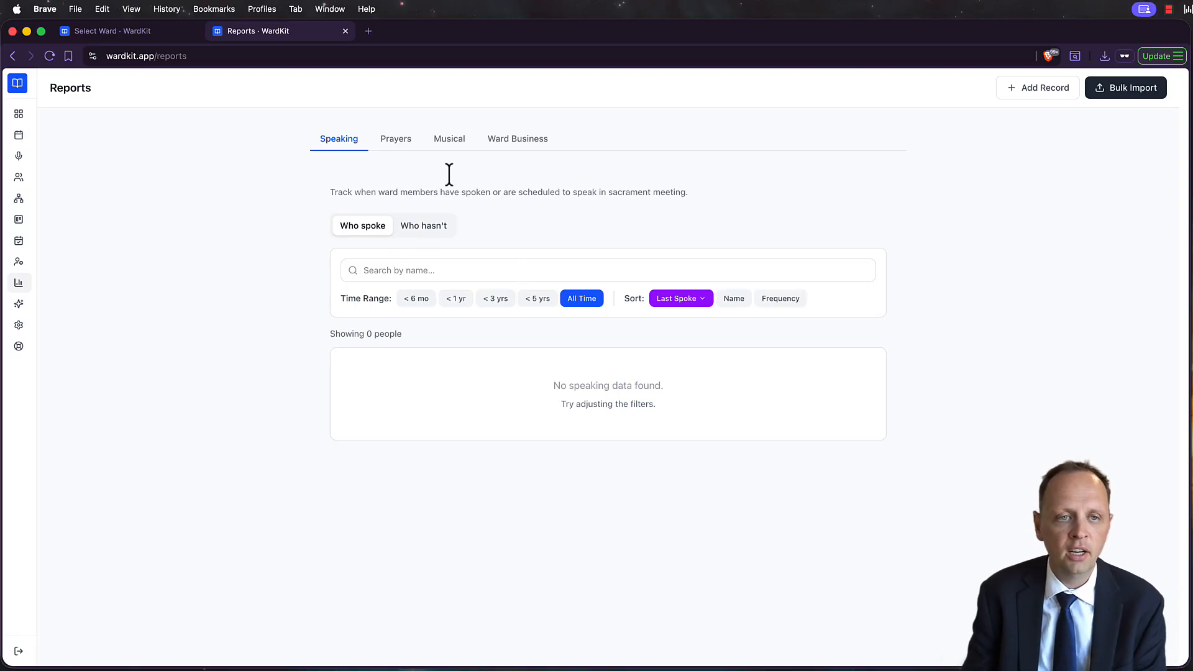
{"action": "left_click", "coordinate": [391, 142]}
{"action": "left_click", "coordinate": [446, 140]}
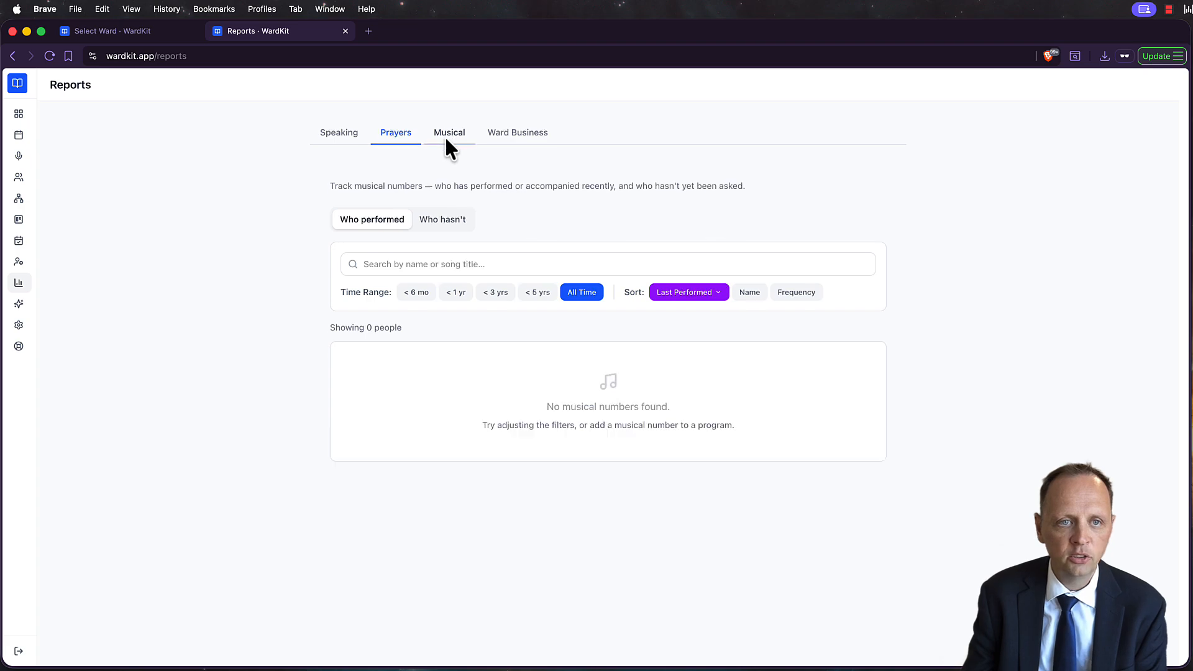
{"action": "left_click", "coordinate": [520, 140]}
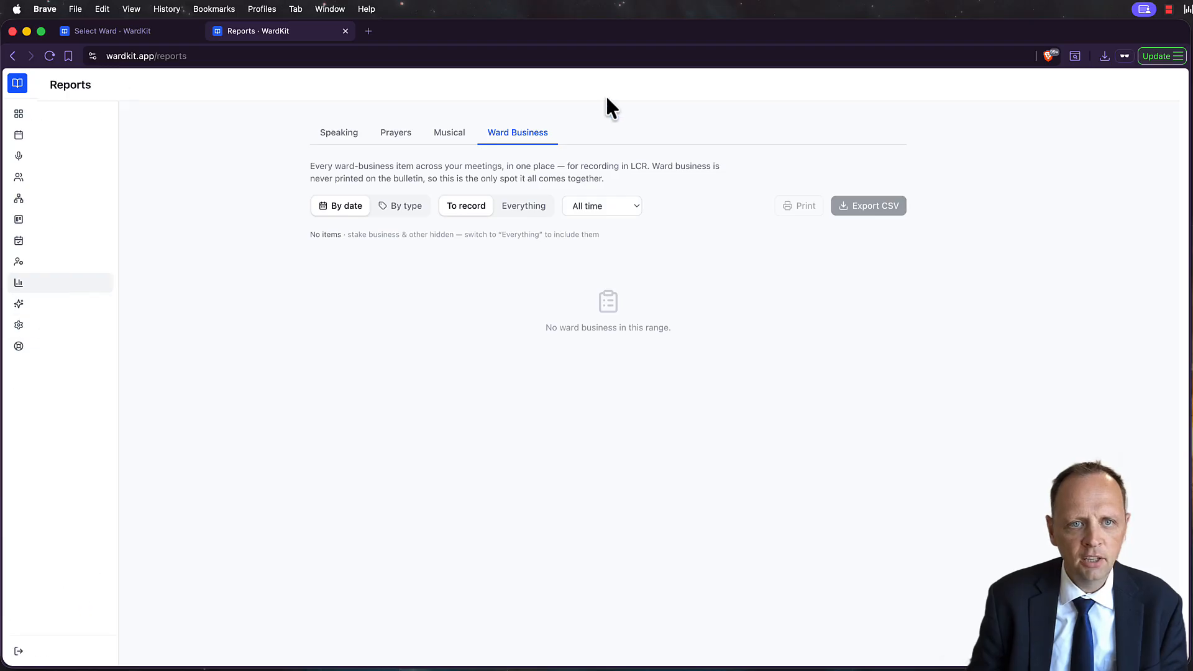
Return to the Speaking report and review which file types Bulk Import accepts, without importing anything
{"action": "left_click", "coordinate": [348, 132]}
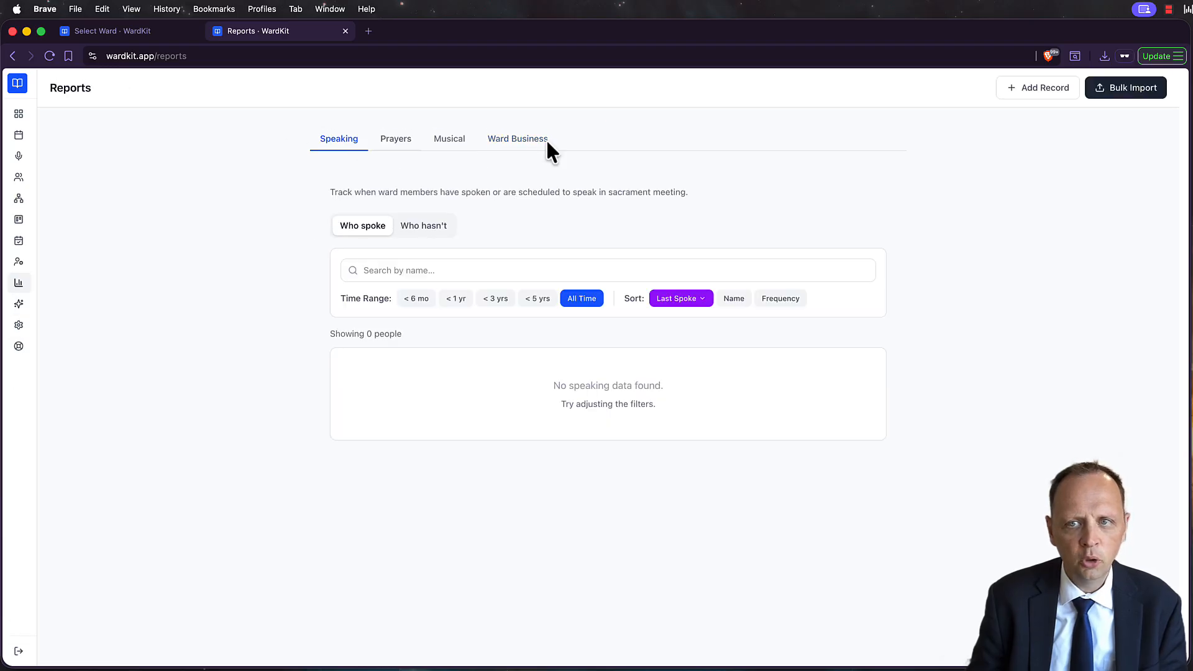
{"action": "left_click", "coordinate": [1128, 91]}
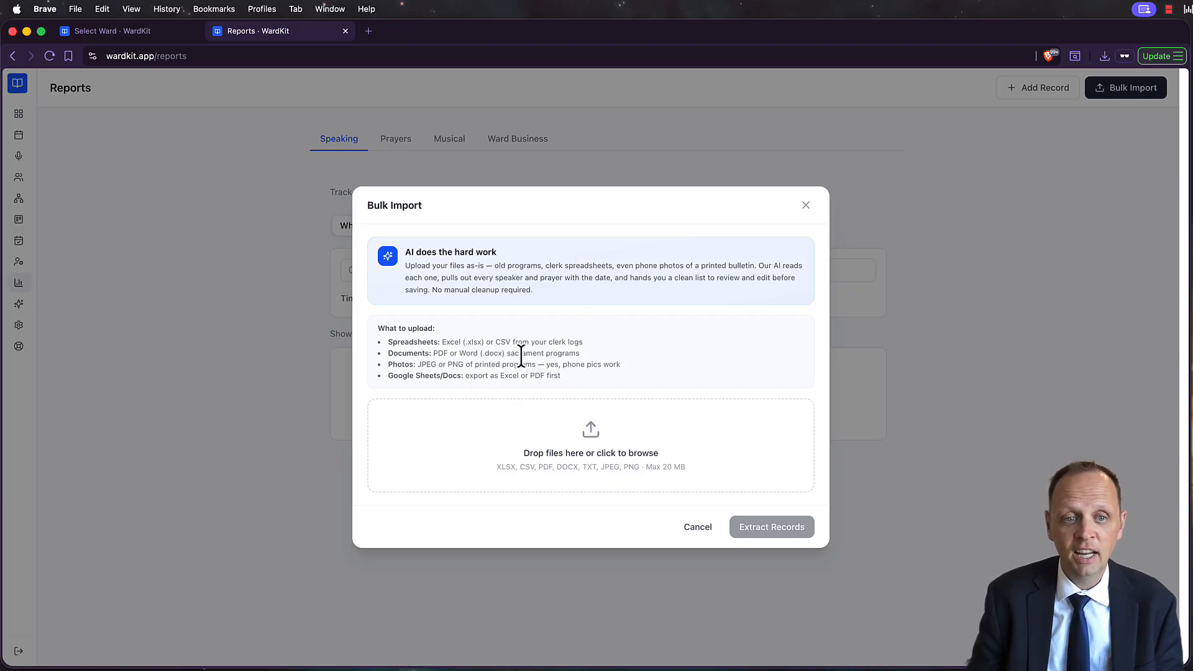
{"action": "left_click_drag", "start_coordinate": [520, 370], "coordinate": [468, 340]}
{"action": "left_click", "coordinate": [467, 340]}
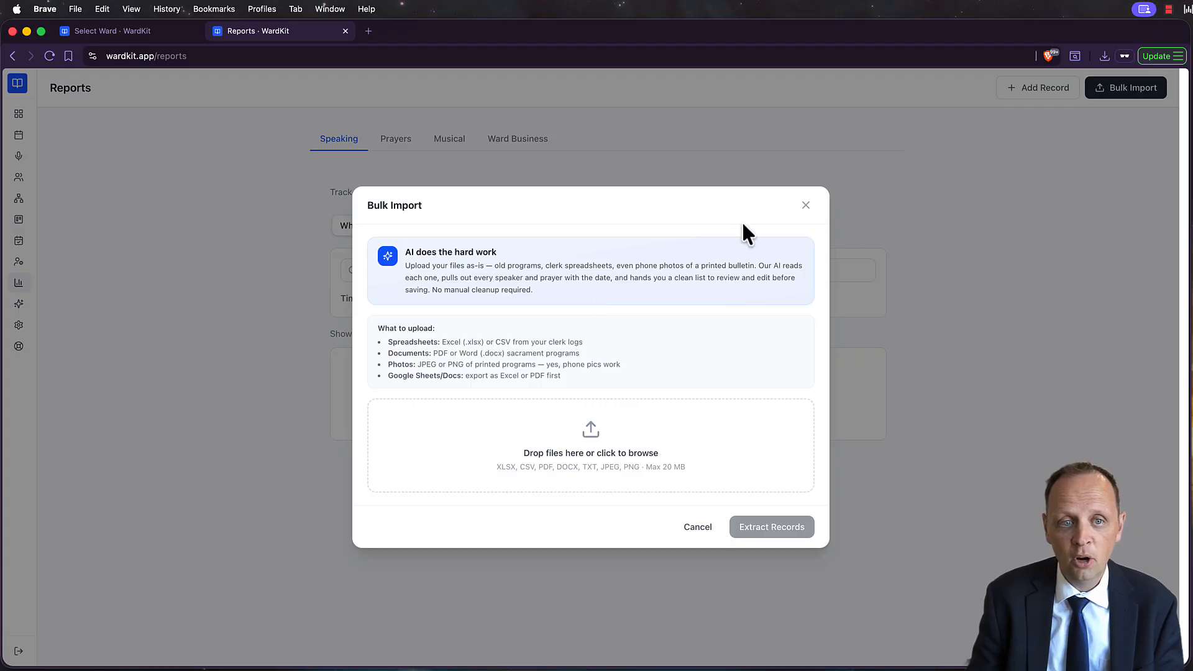
{"action": "left_click", "coordinate": [805, 206]}
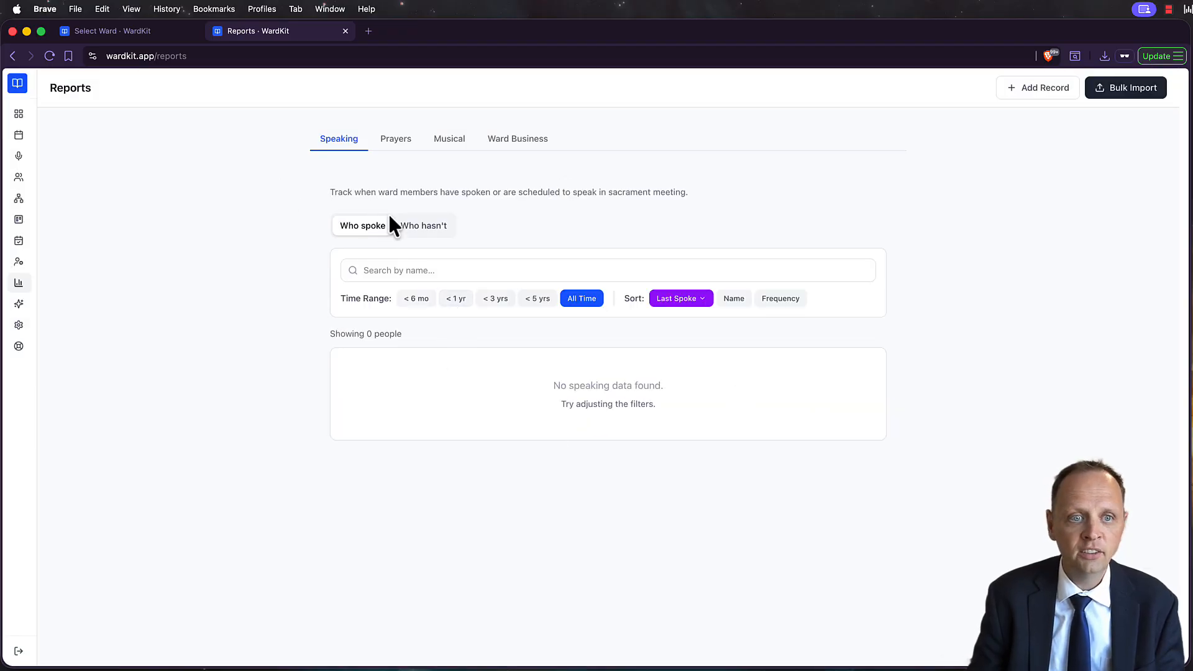
Filter the Speaking report to members who haven't spoken, with a time range of < 3 yrs
{"action": "left_click", "coordinate": [411, 222]}
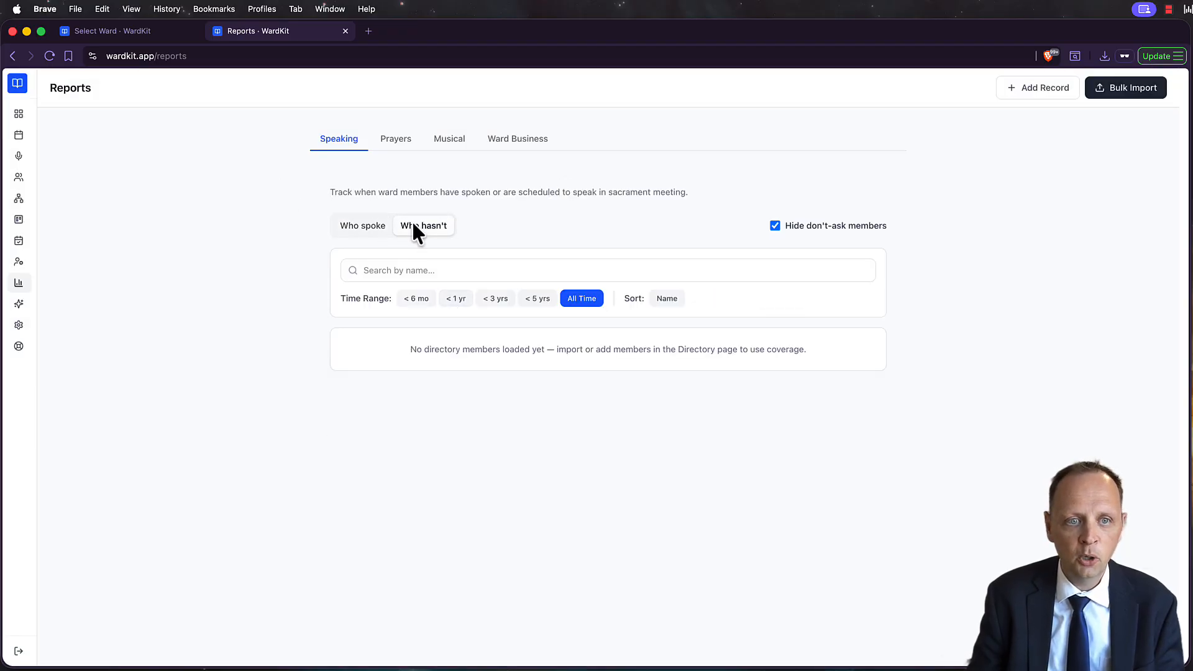
{"action": "left_click", "coordinate": [497, 299]}
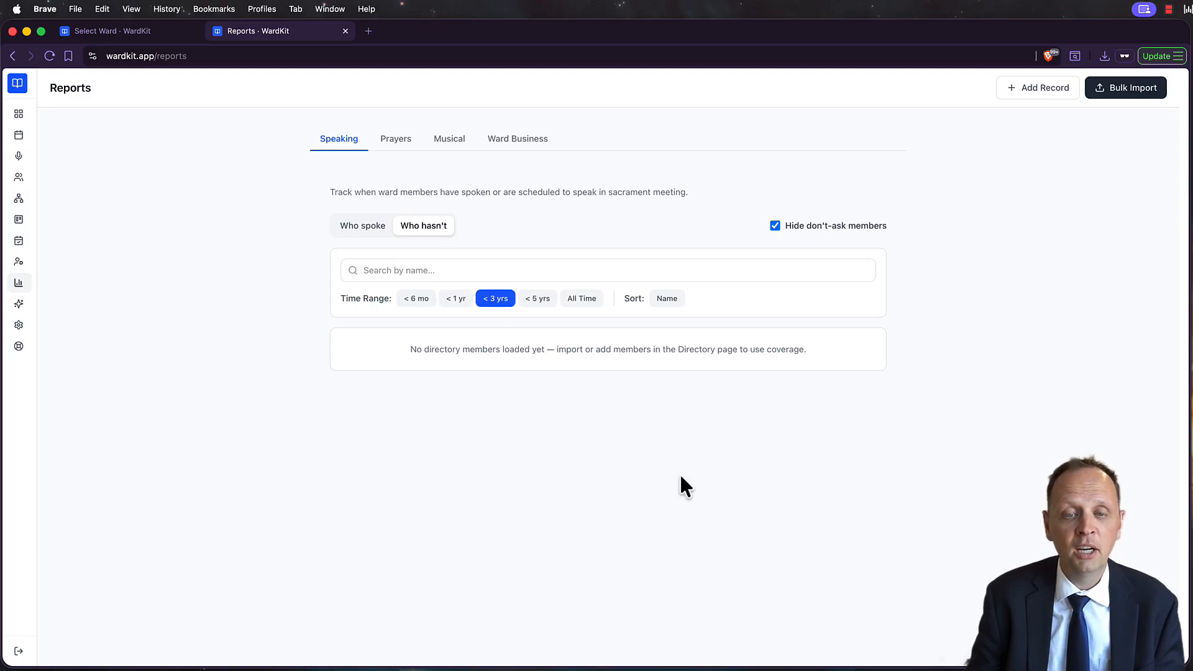
Open the overview of WardKit Premium features
{"action": "left_click", "coordinate": [28, 329]}
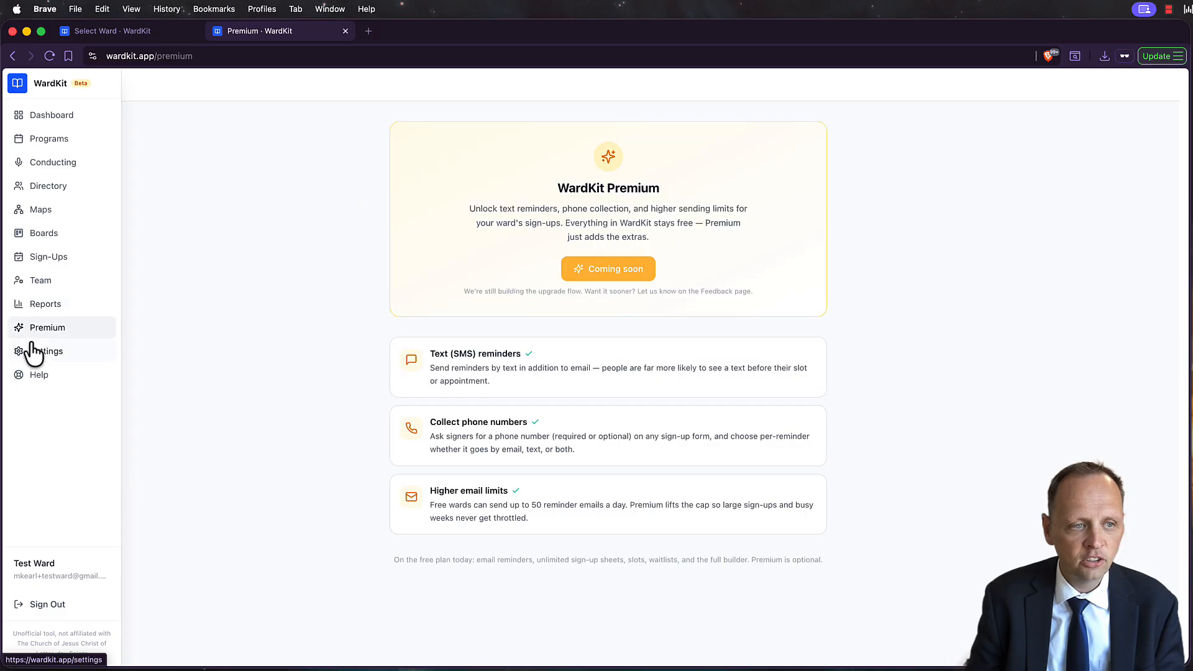
Open the ward settings and look through ward information, analytics, invitations, password change and the ward and account deletion options
{"action": "left_click", "coordinate": [32, 351]}
{"action": "left_click", "coordinate": [31, 328]}
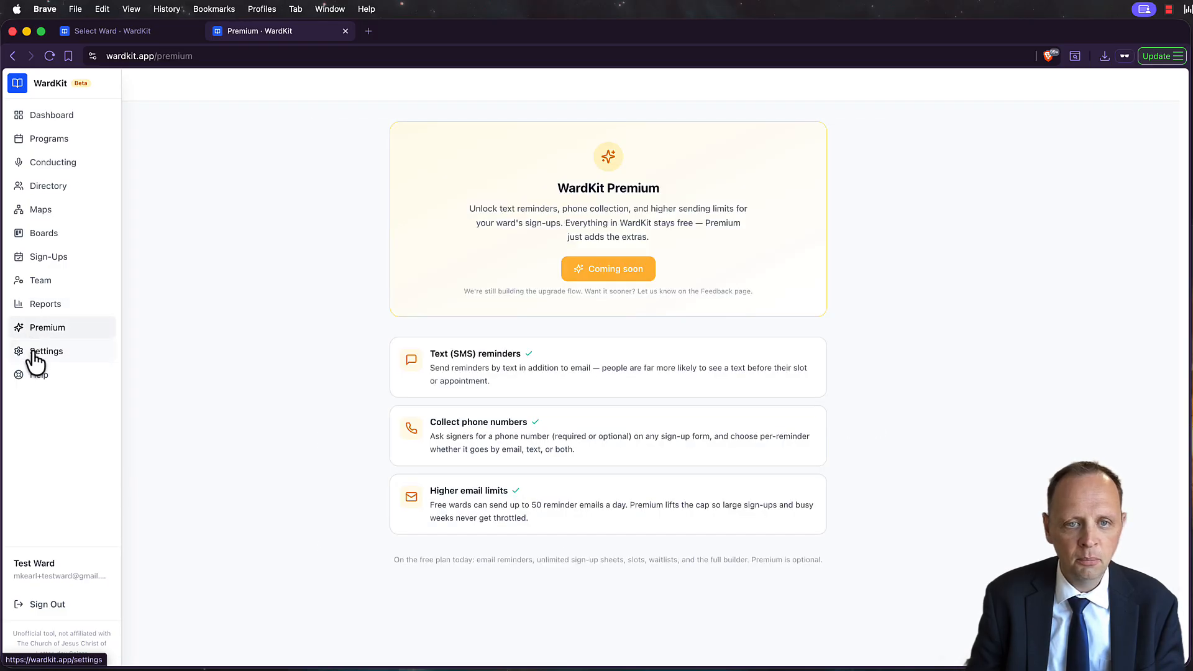
{"action": "left_click", "coordinate": [32, 353]}
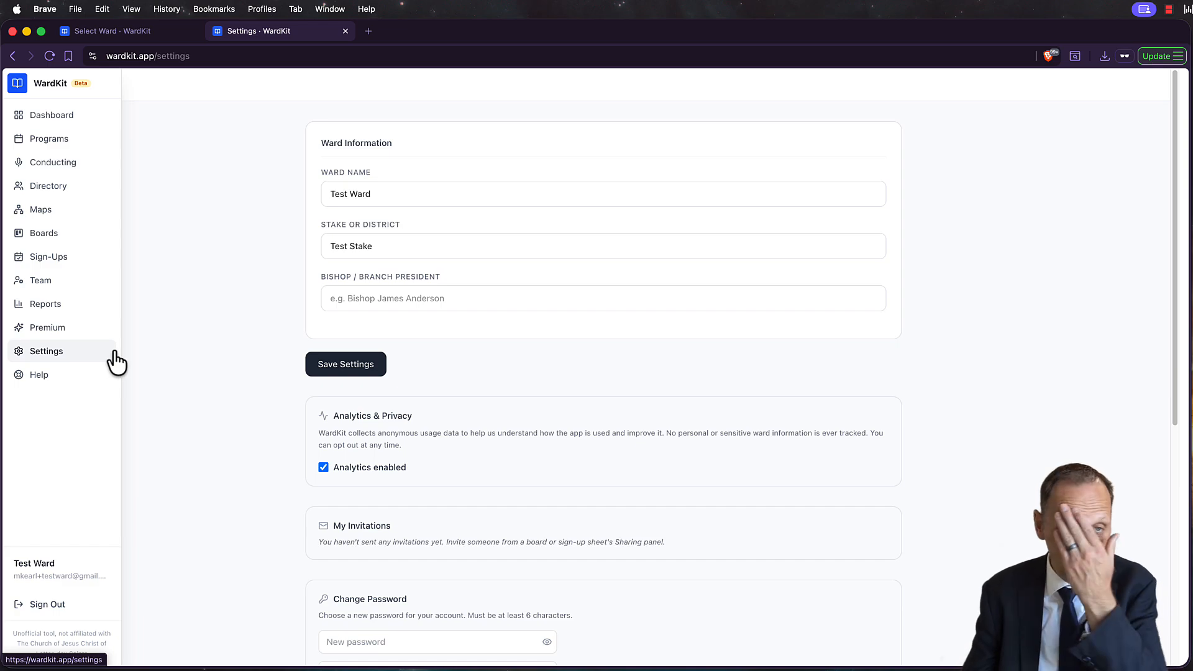
{"action": "scroll", "coordinate": [329, 429], "scroll_direction": "down", "scroll_amount": 3}
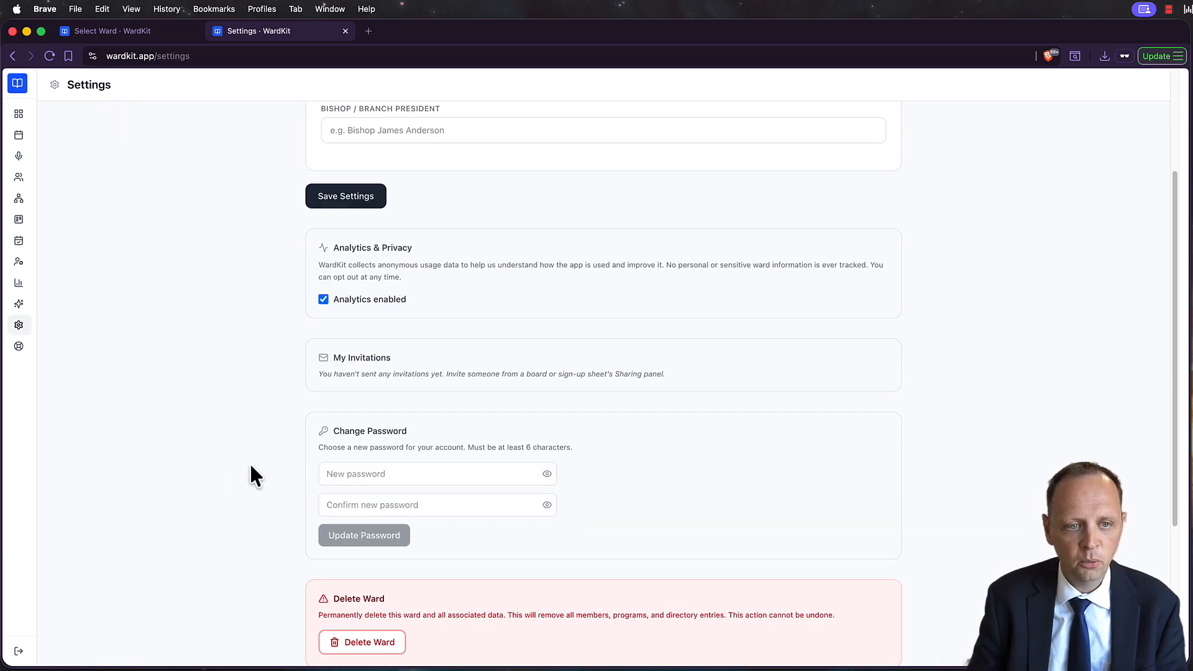
{"action": "scroll", "coordinate": [356, 287], "scroll_direction": "down", "scroll_amount": 4}
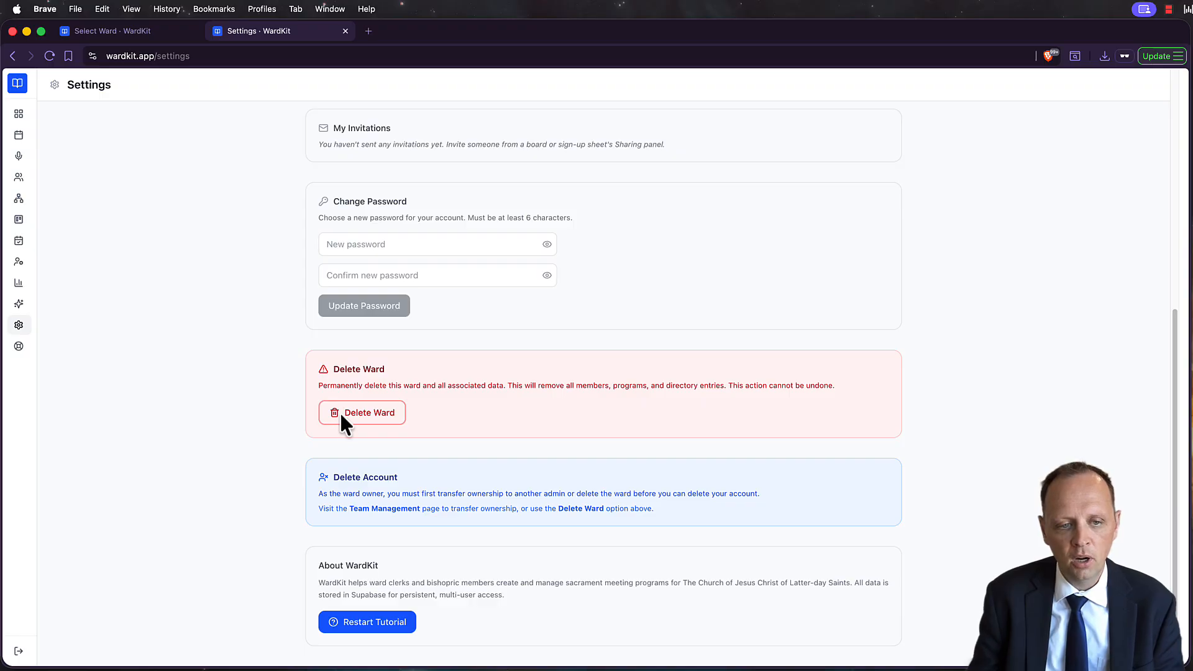
{"action": "left_click_drag", "start_coordinate": [341, 493], "coordinate": [514, 493]}
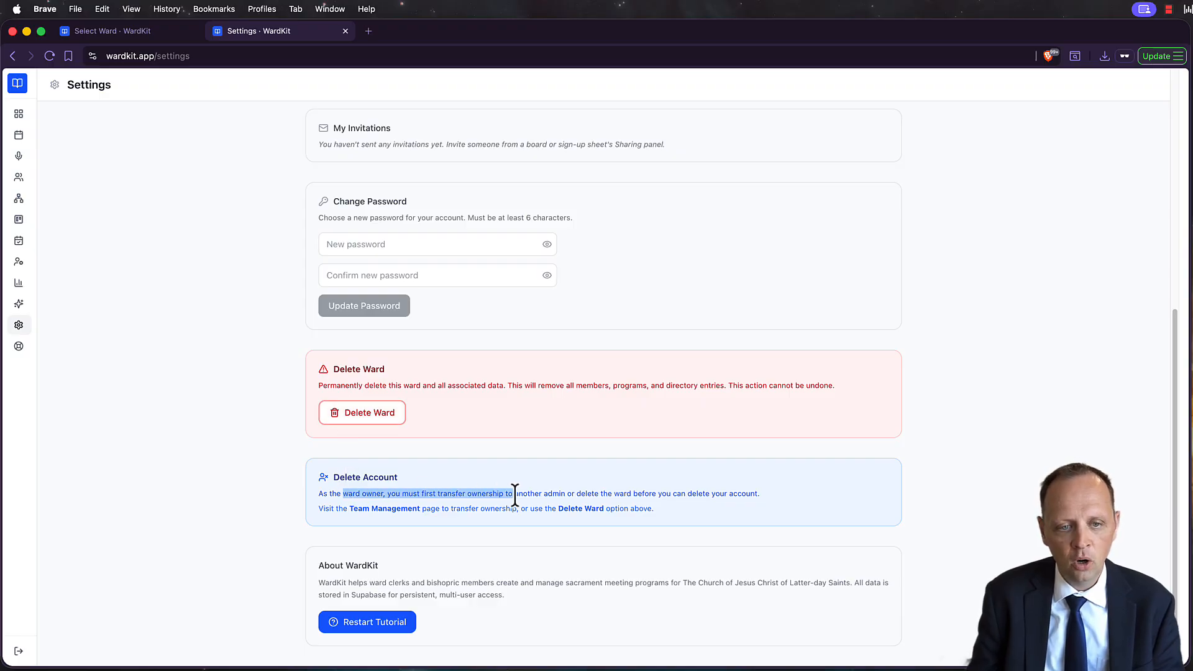
{"action": "left_click", "coordinate": [531, 495]}
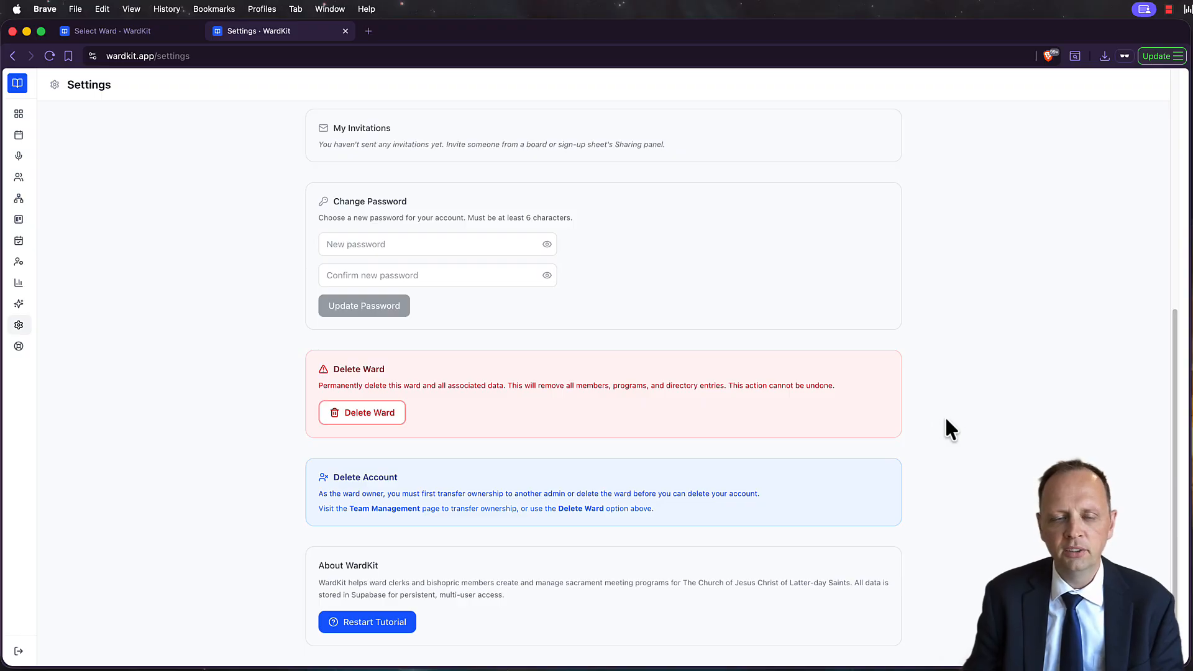
{"action": "scroll", "coordinate": [850, 386], "scroll_direction": "up", "scroll_amount": 7}
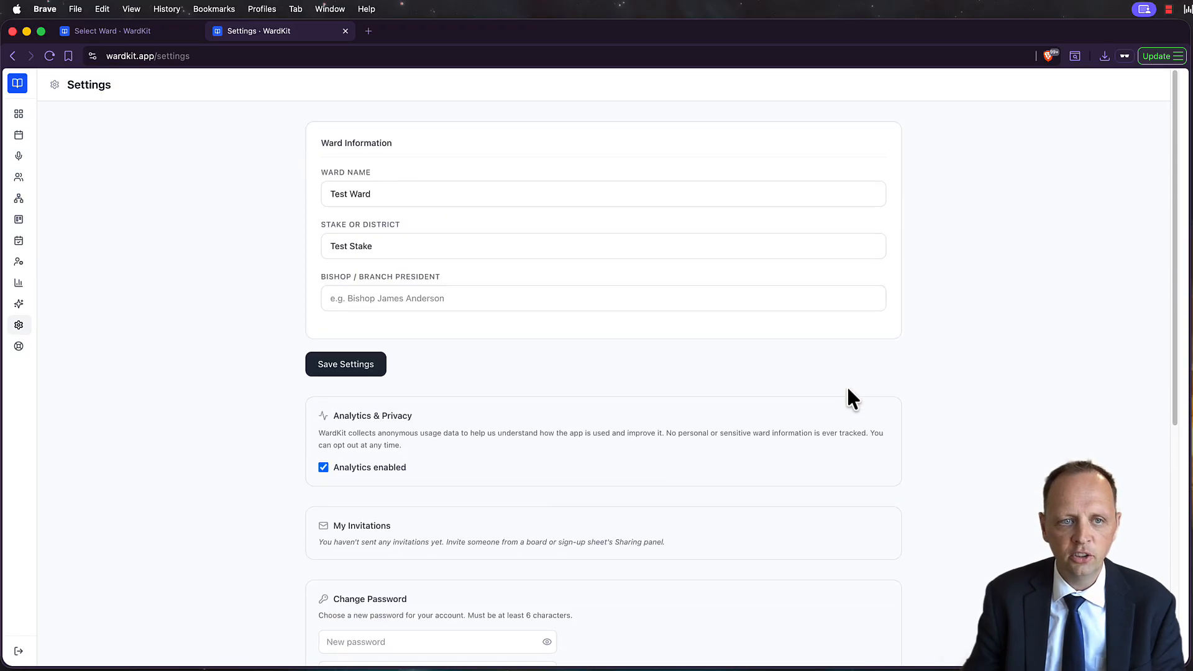
Return to the dashboard and open the ward's public program page in a separate browser tab
{"action": "mouse_move", "coordinate": [24, 195]}
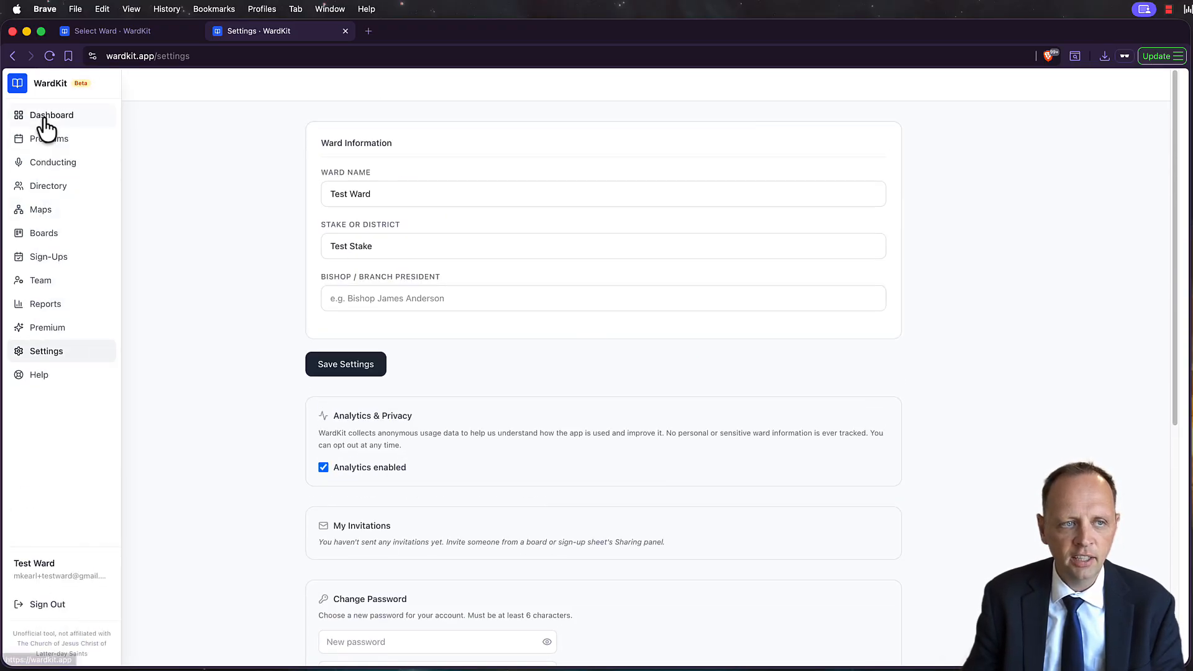
{"action": "left_click", "coordinate": [44, 121]}
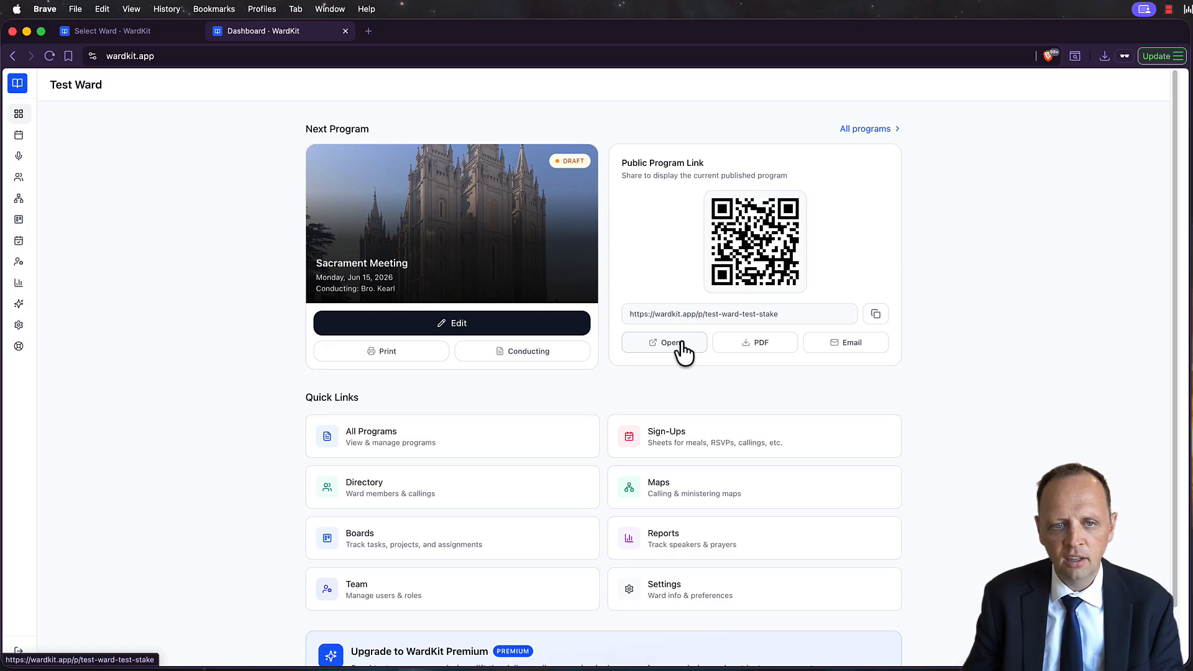
{"action": "left_click", "coordinate": [682, 344]}
{"action": "left_click", "coordinate": [434, 36]}
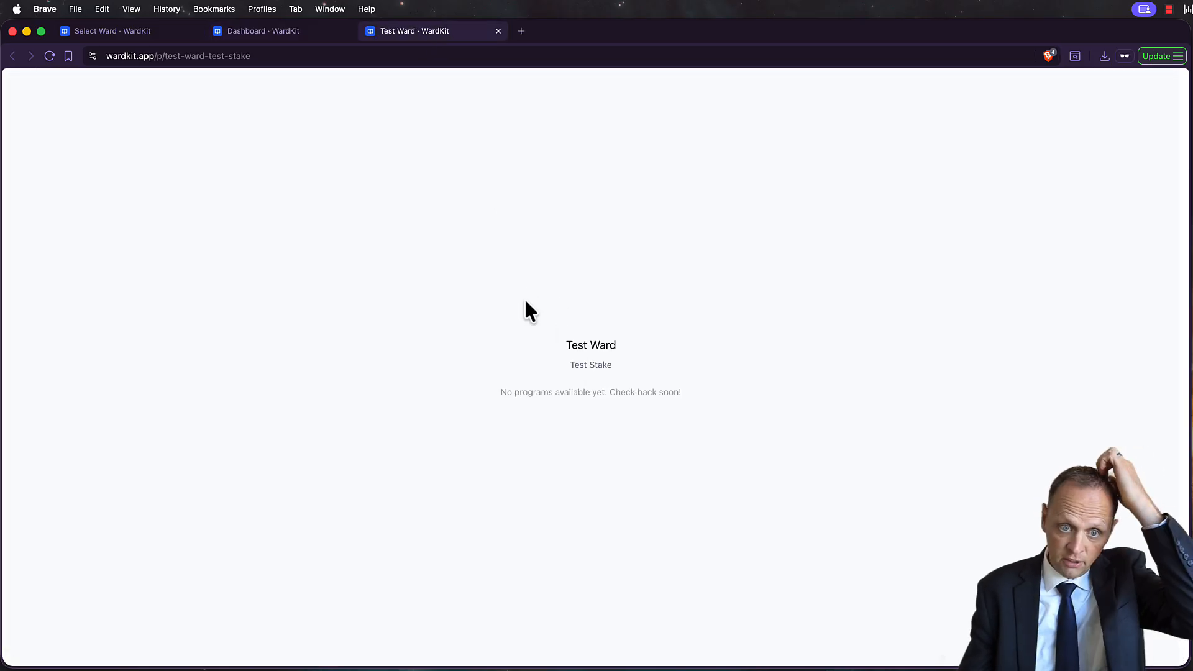
Open the Jun 15, 2026 Sacrament Meeting program from the dashboard and publish it
{"action": "left_click", "coordinate": [283, 32]}
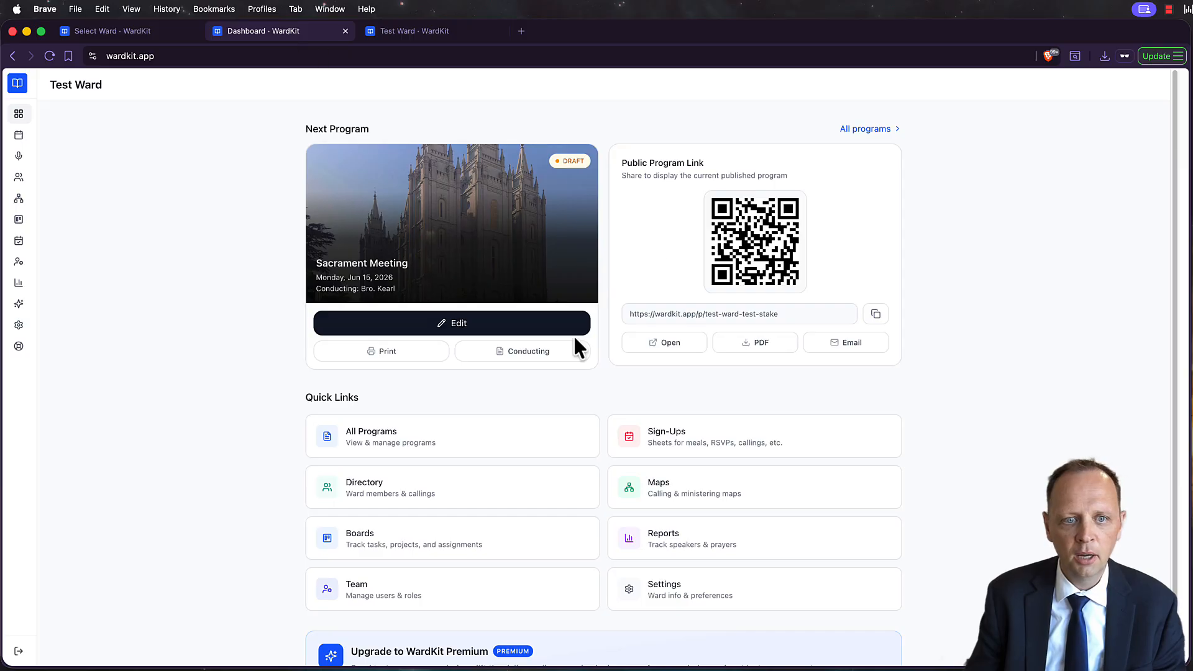
{"action": "left_click", "coordinate": [564, 177]}
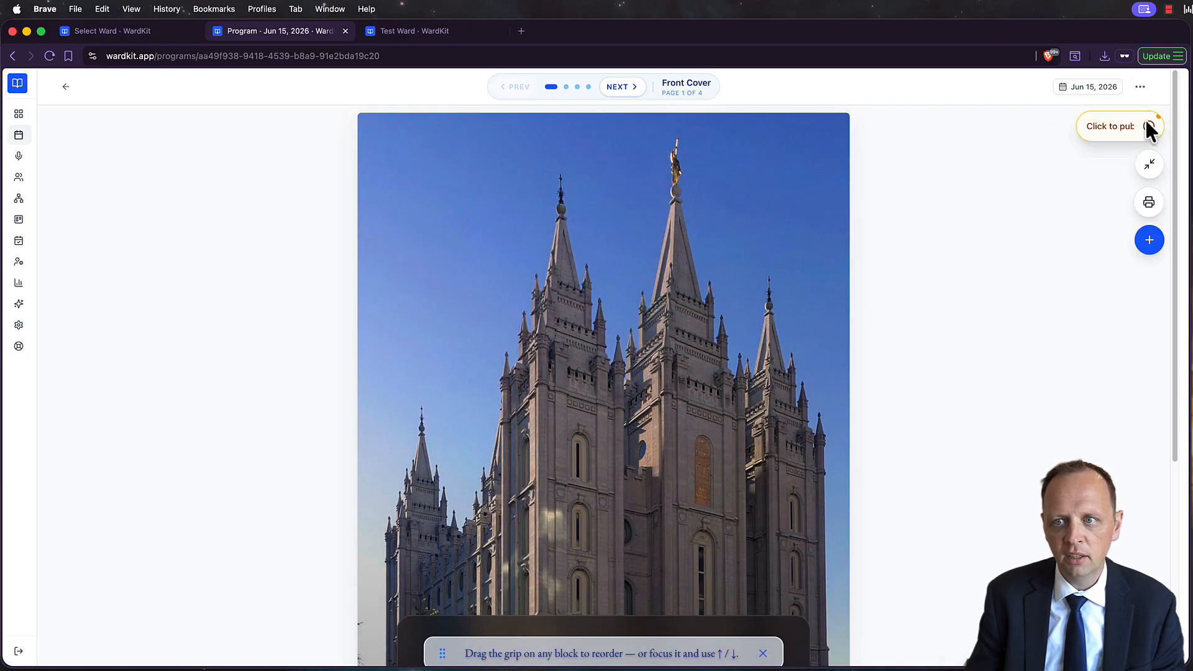
{"action": "left_click", "coordinate": [1148, 126]}
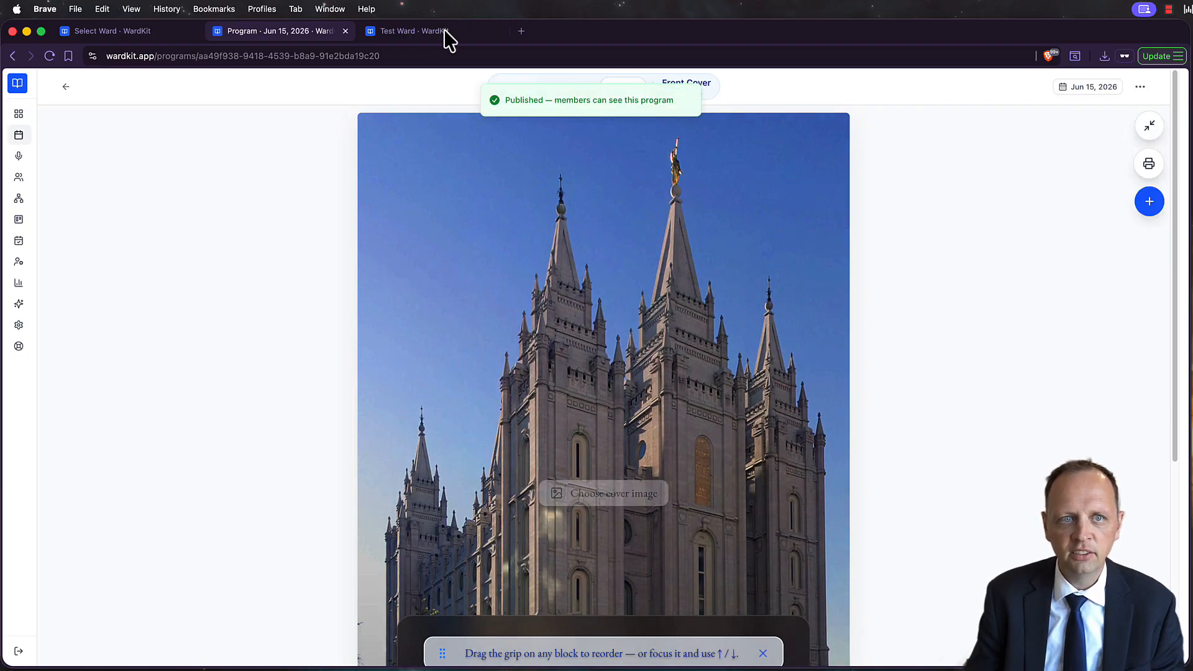
Reload the public program page, read through the published program, and close it to return to the dashboard
{"action": "left_click", "coordinate": [427, 31]}
{"action": "key", "text": "super+r"}
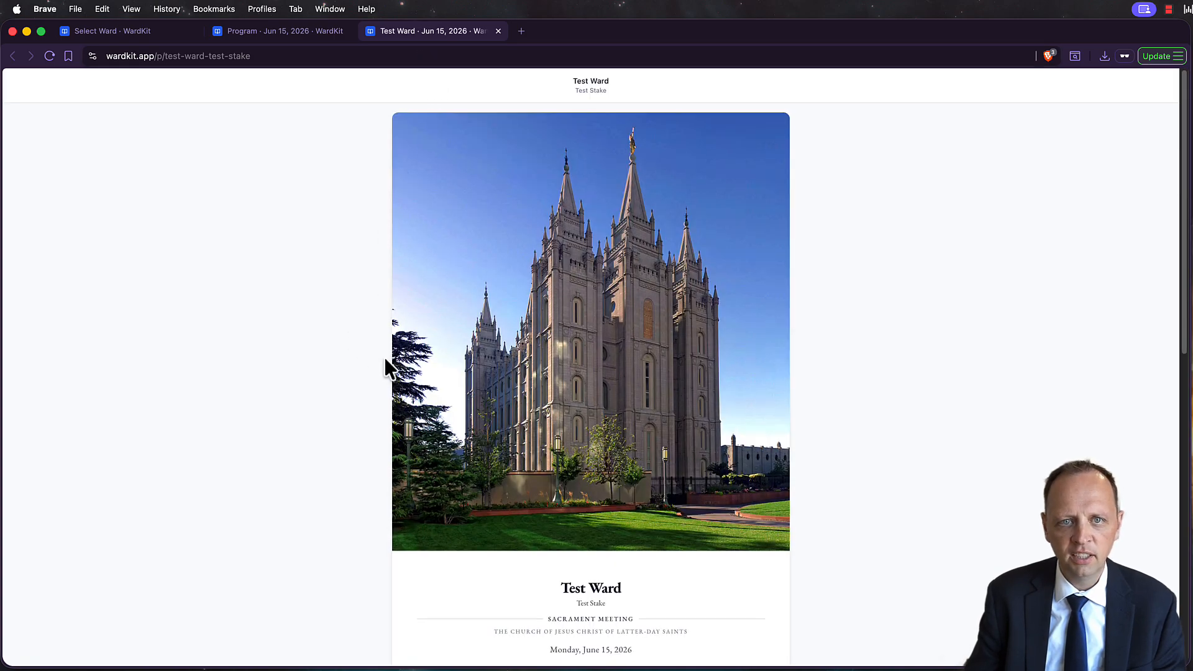
{"action": "scroll", "coordinate": [383, 357], "scroll_direction": "down", "scroll_amount": 8}
{"action": "scroll", "coordinate": [383, 357], "scroll_direction": "down", "scroll_amount": 1}
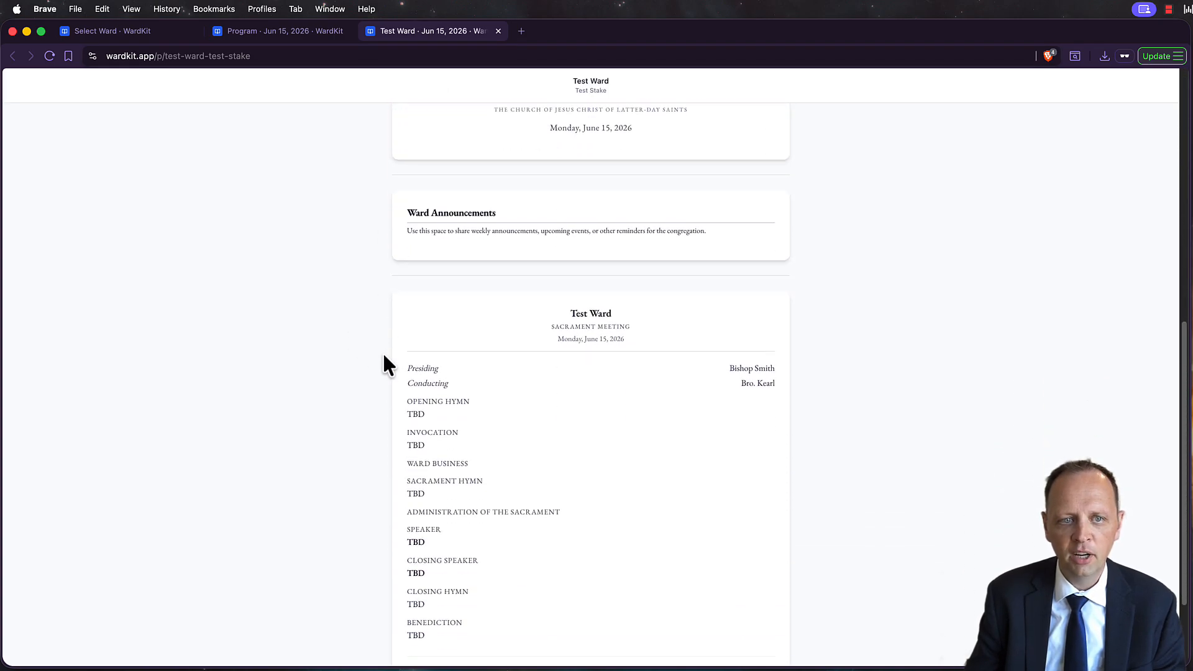
{"action": "scroll", "coordinate": [369, 402], "scroll_direction": "down", "scroll_amount": 2}
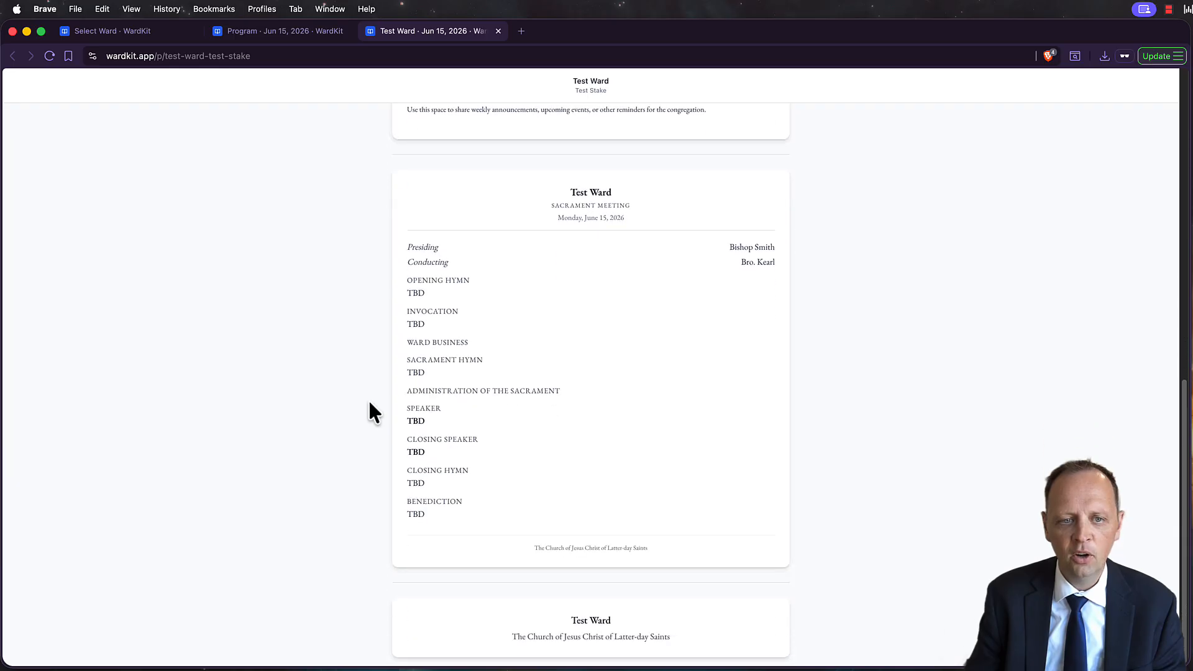
{"action": "scroll", "coordinate": [345, 375], "scroll_direction": "up", "scroll_amount": 10}
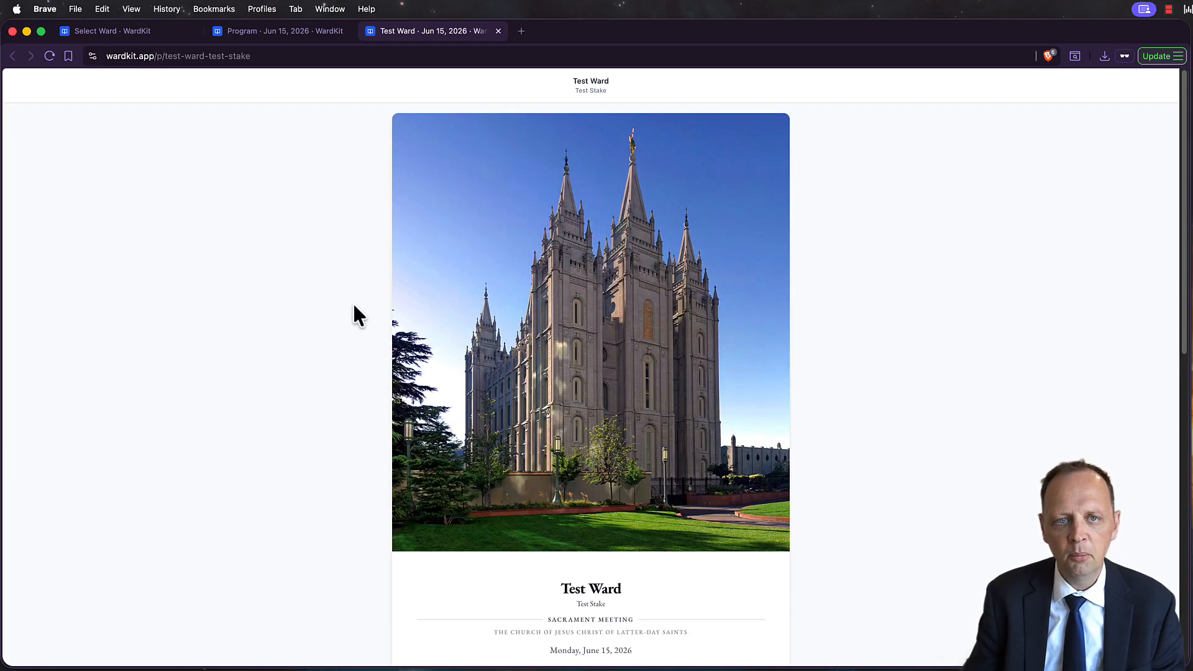
{"action": "key", "text": "super+w"}
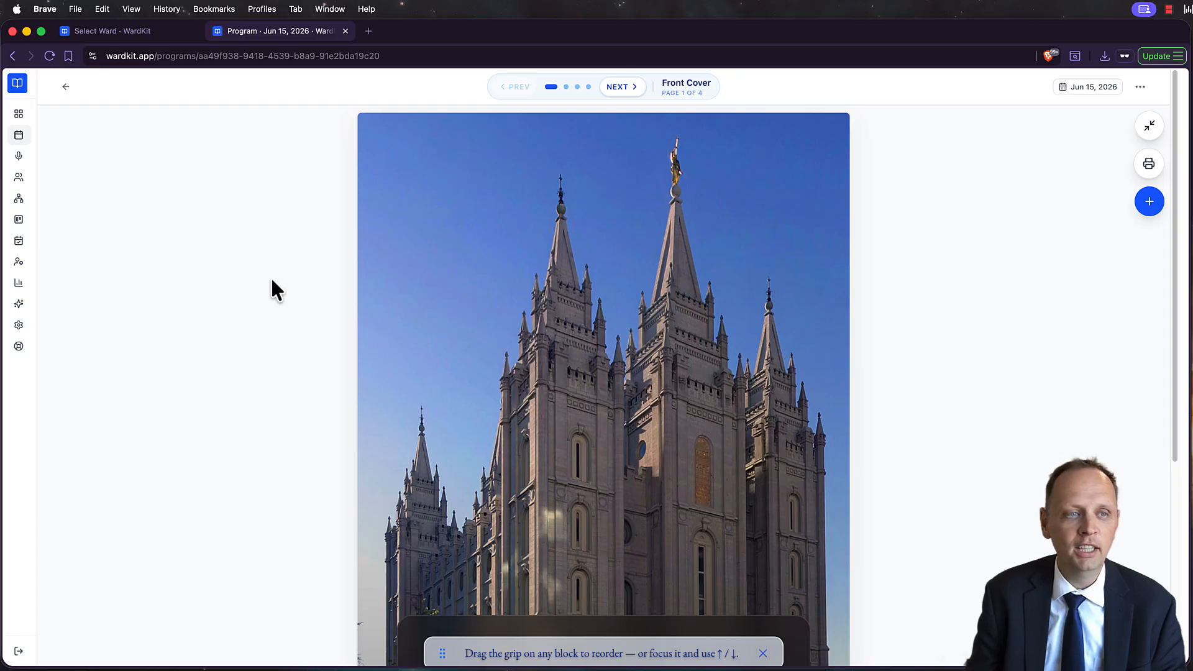
{"action": "left_click", "coordinate": [19, 119]}
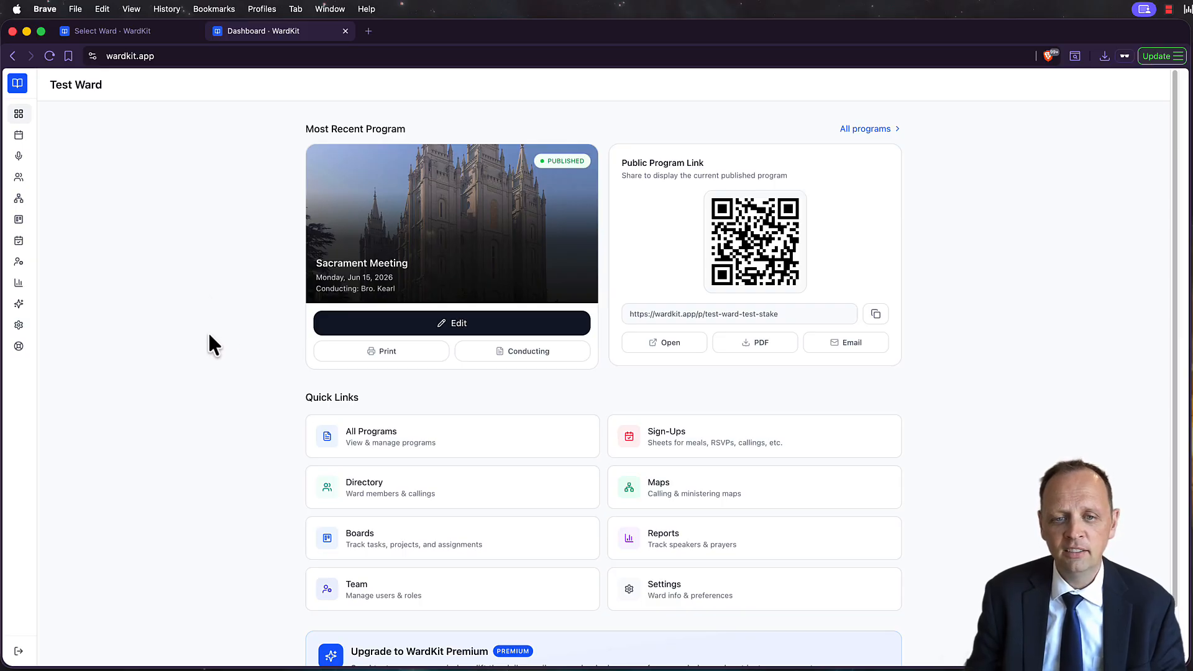
Open Help & tutorials and view the What's new release notes before going back to the help page
{"action": "mouse_move", "coordinate": [10, 600]}
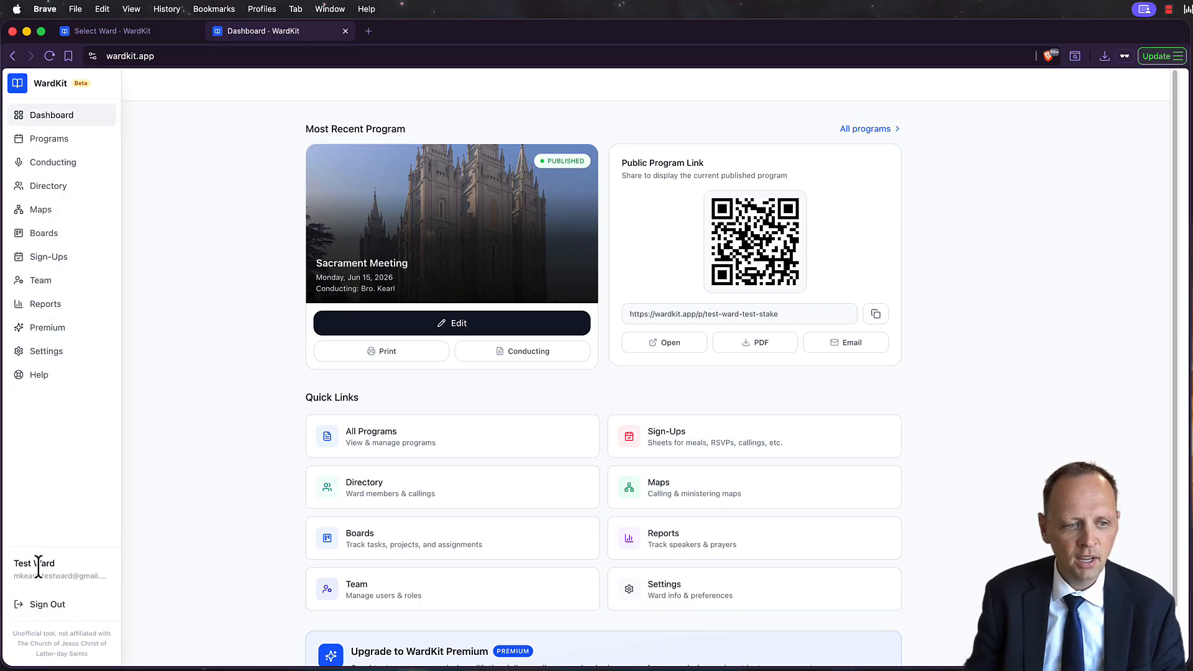
{"action": "left_click", "coordinate": [27, 378]}
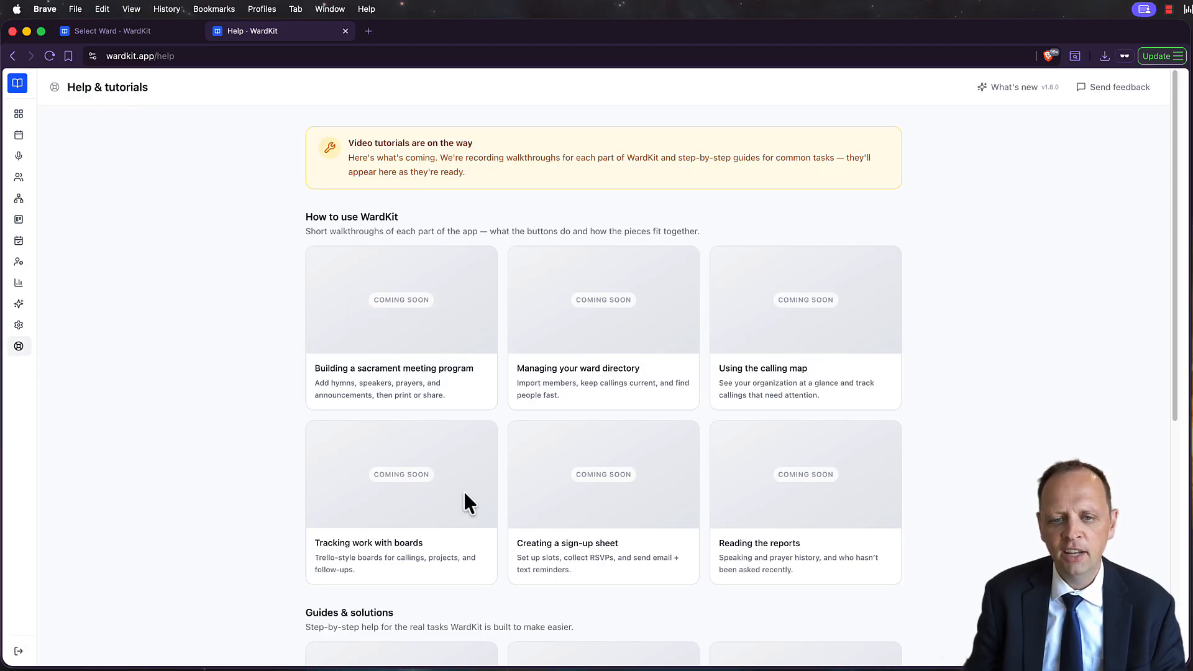
{"action": "left_click", "coordinate": [1014, 86]}
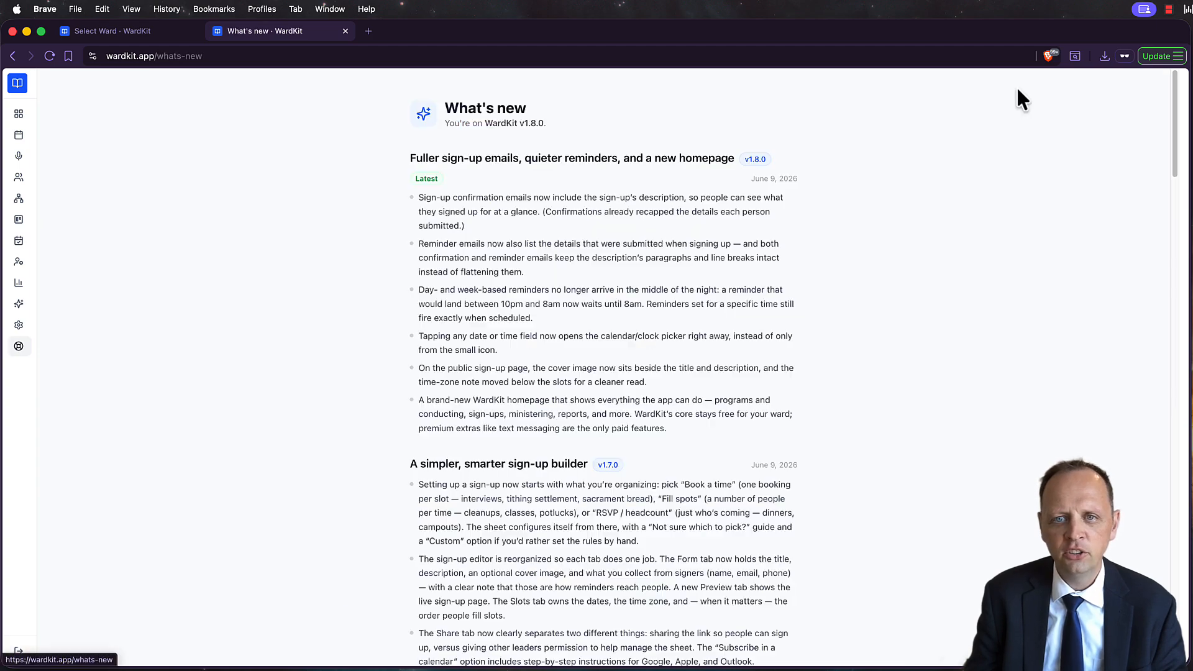
{"action": "left_click_drag", "start_coordinate": [624, 349], "coordinate": [608, 238]}
{"action": "left_click", "coordinate": [608, 238]}
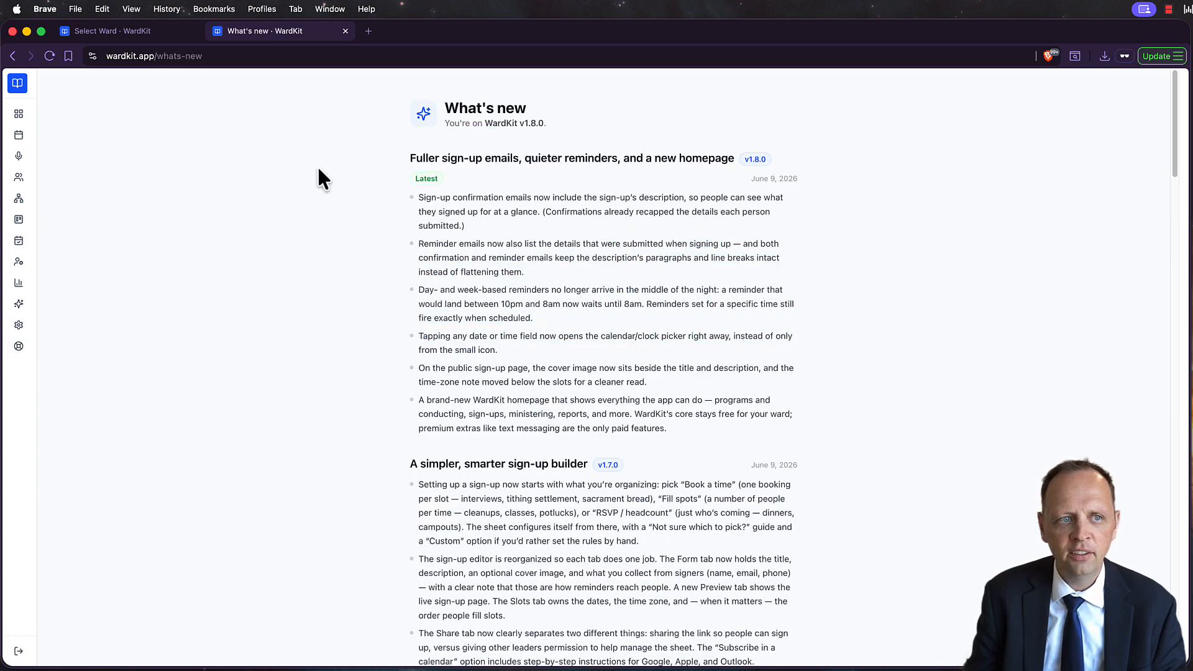
{"action": "key", "text": "super+bracketleft"}
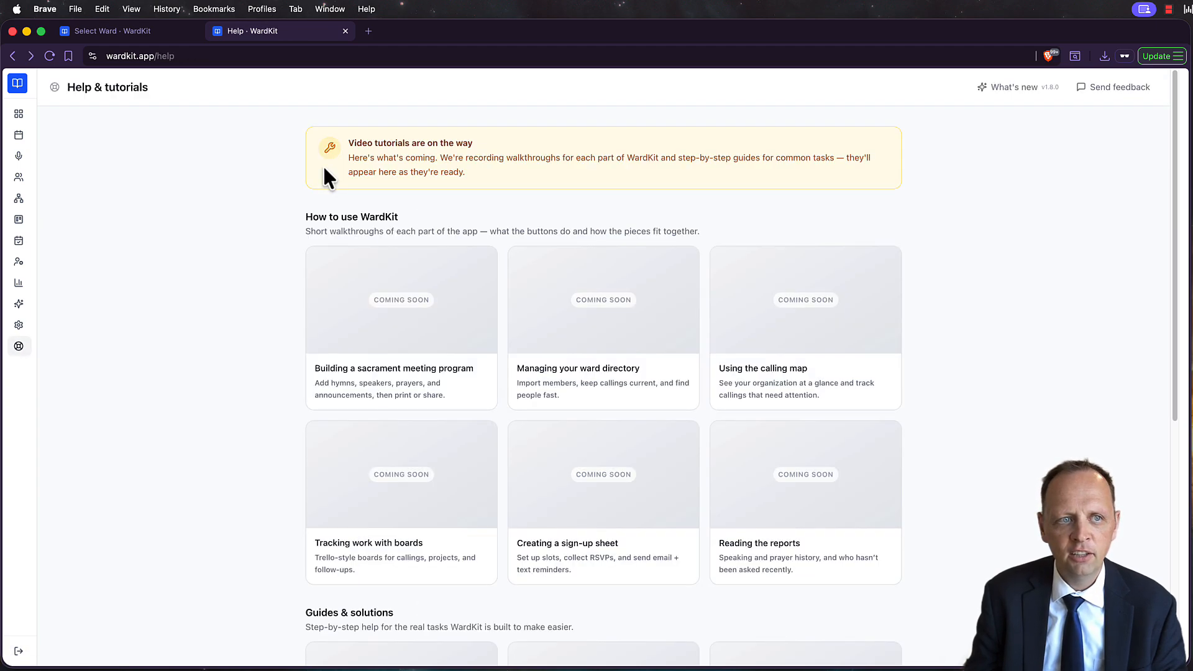
Open the feedback form and set its type to Feature Request, leaving the subject and description blank
{"action": "left_click", "coordinate": [1103, 93]}
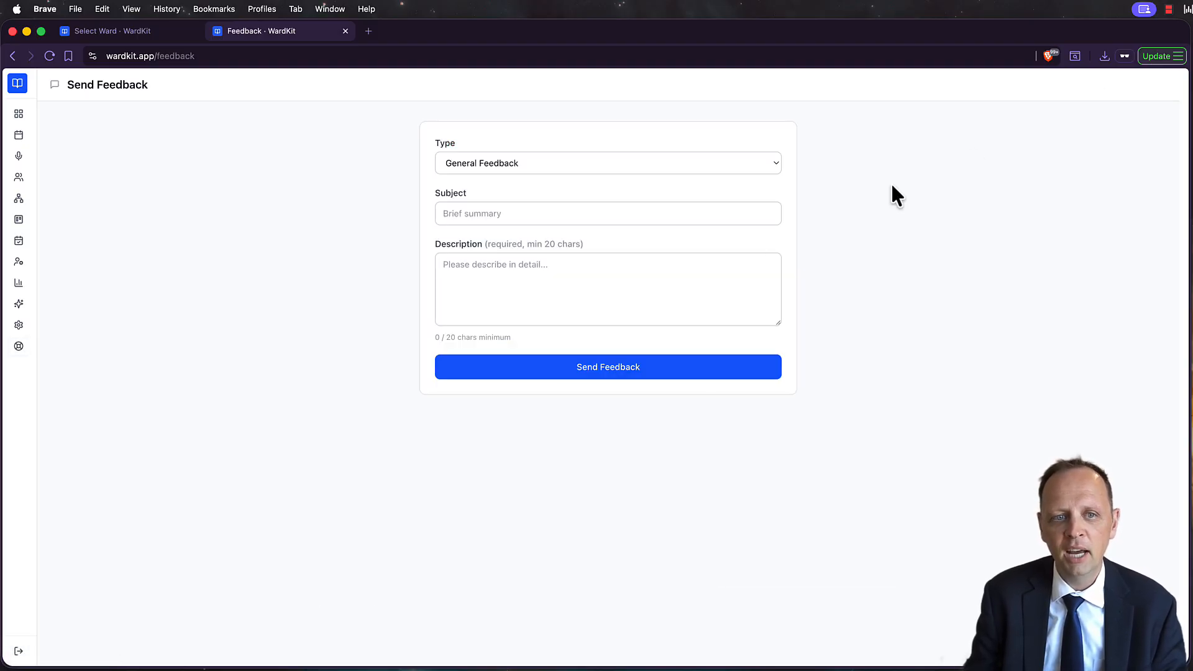
{"action": "left_click", "coordinate": [482, 161]}
{"action": "left_click", "coordinate": [490, 144]}
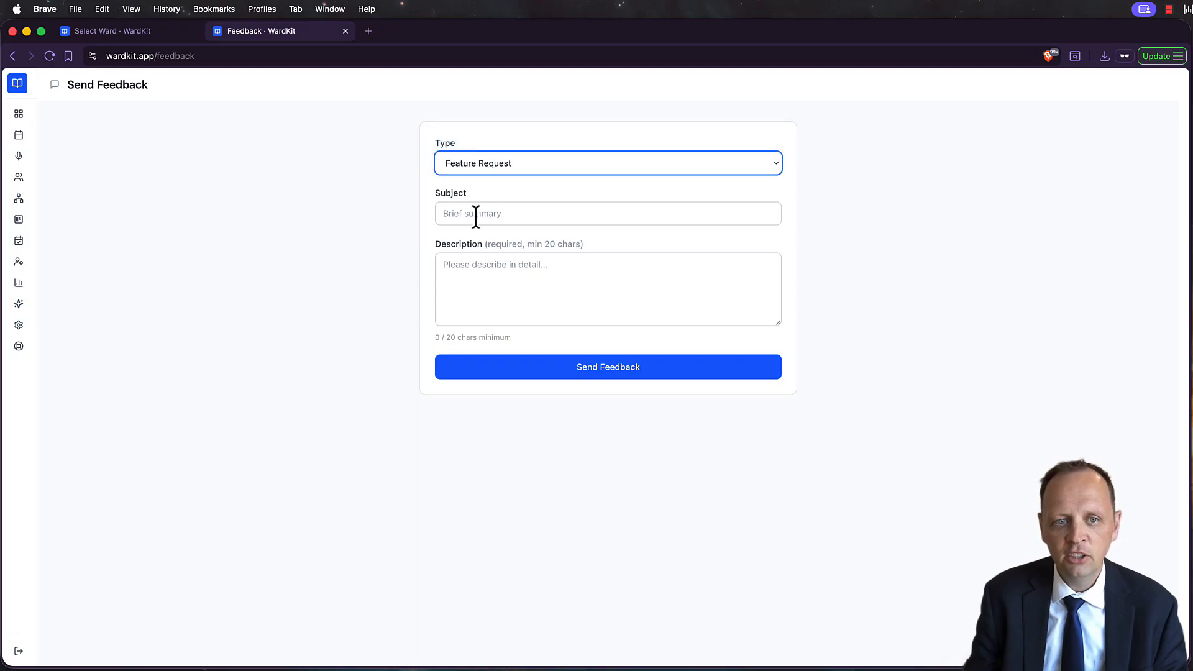
{"action": "left_click", "coordinate": [476, 215]}
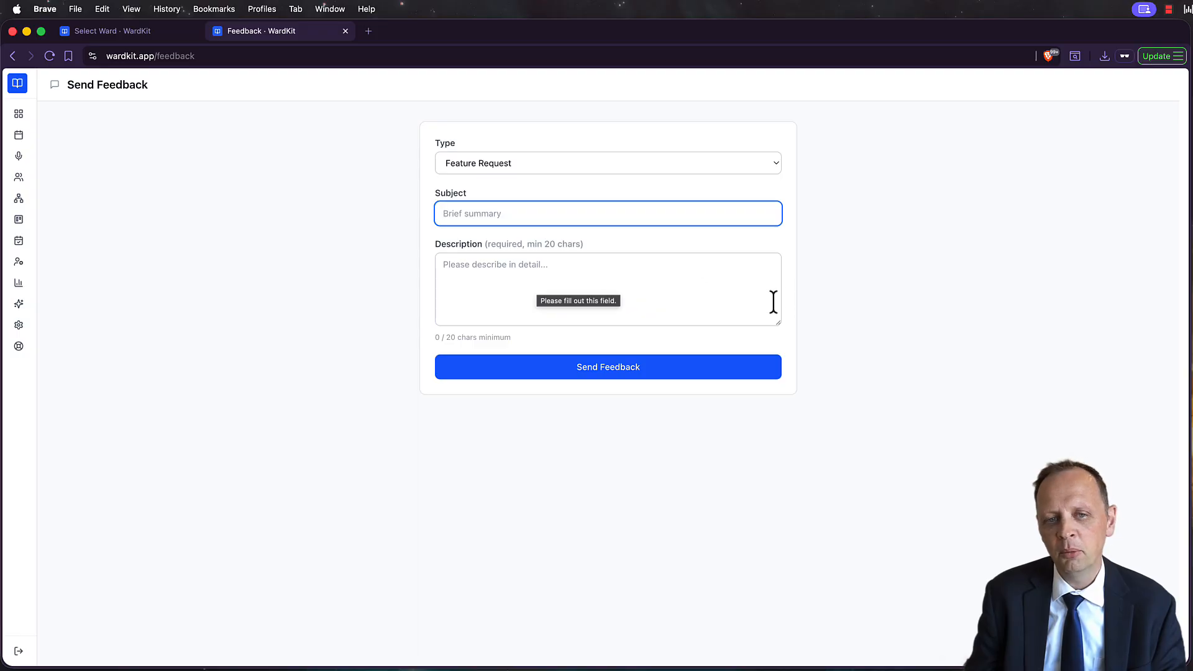
{"action": "left_click", "coordinate": [845, 285]}
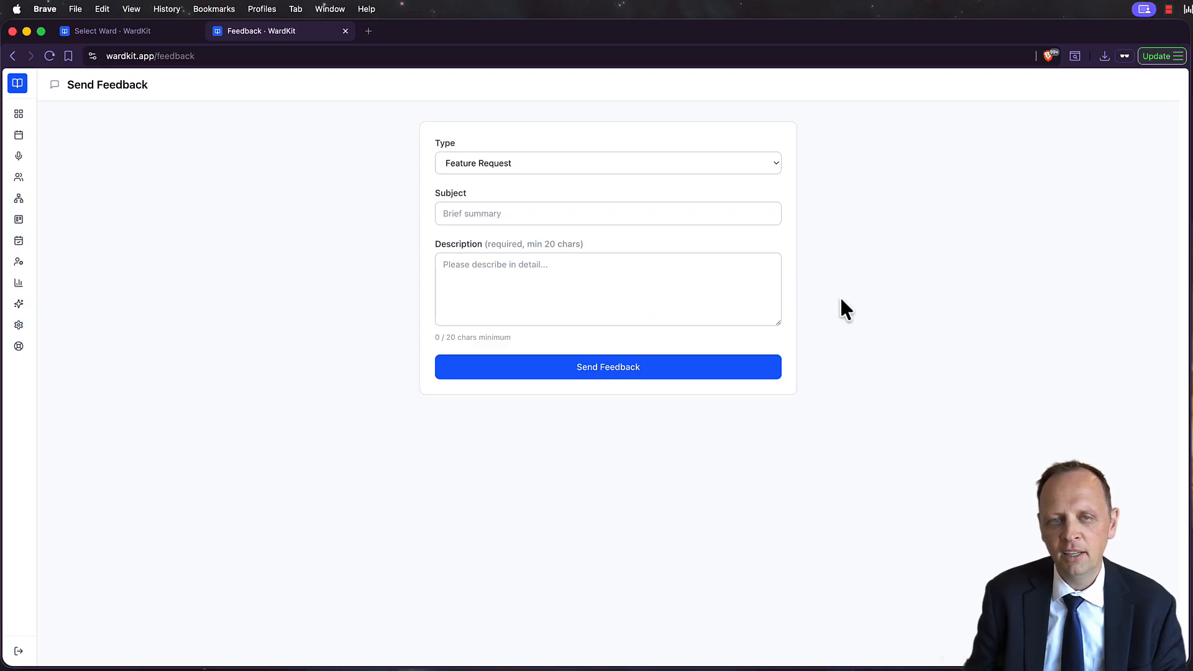